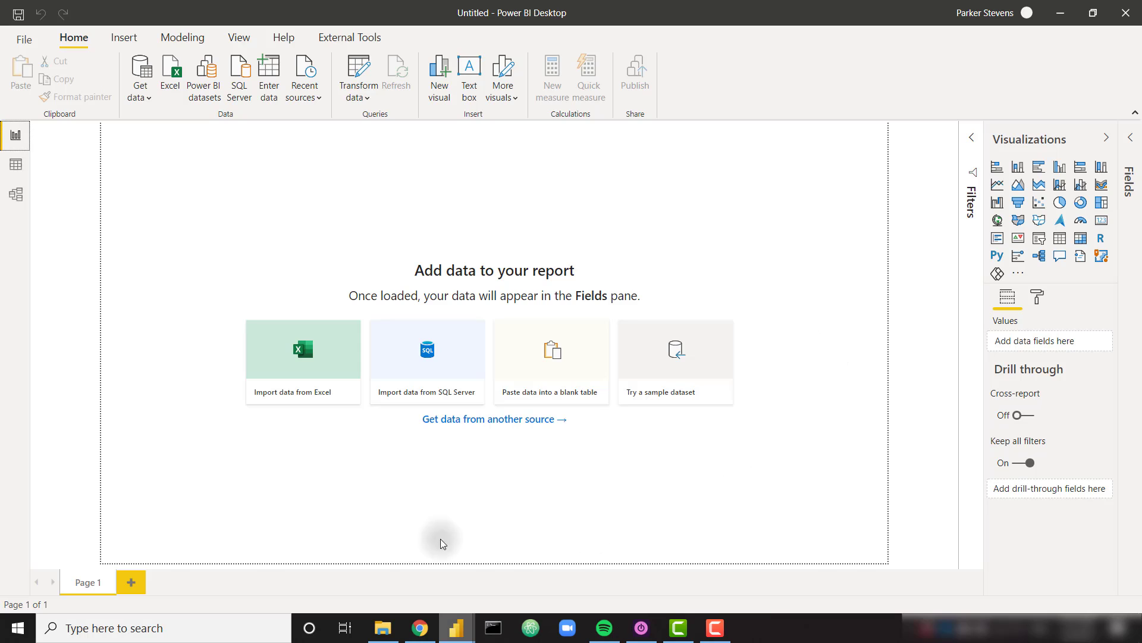
Switch to Chrome and look through the Euro currency exchange rates table on the IBAN exchange rates page.
left_click(420, 627)
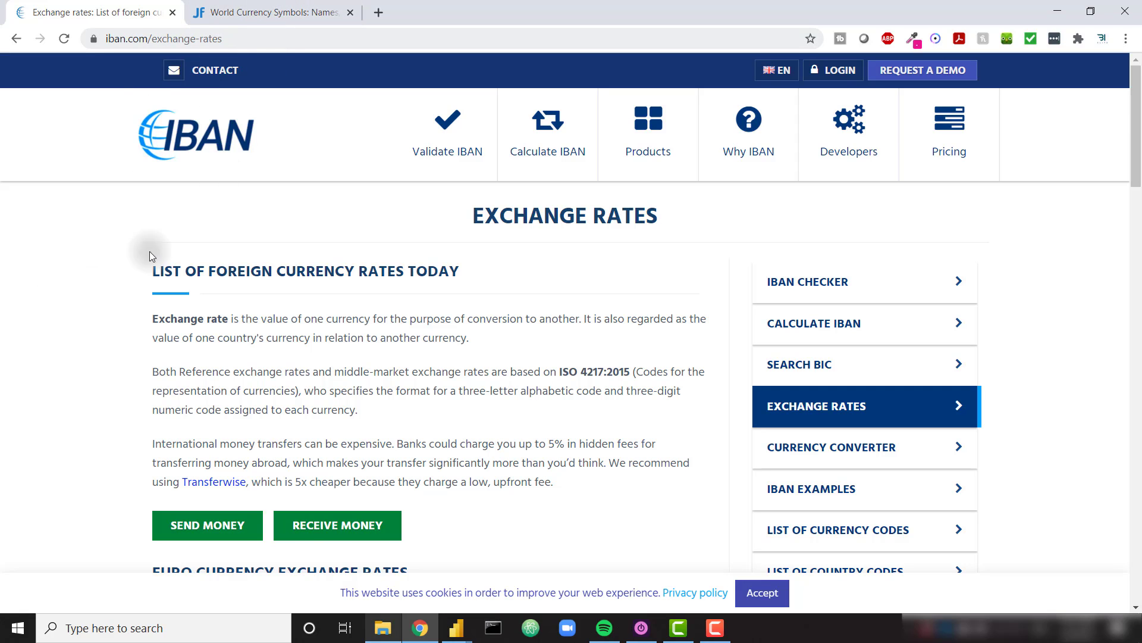
scroll(116, 329, "down", 6)
scroll(124, 323, "down", 1)
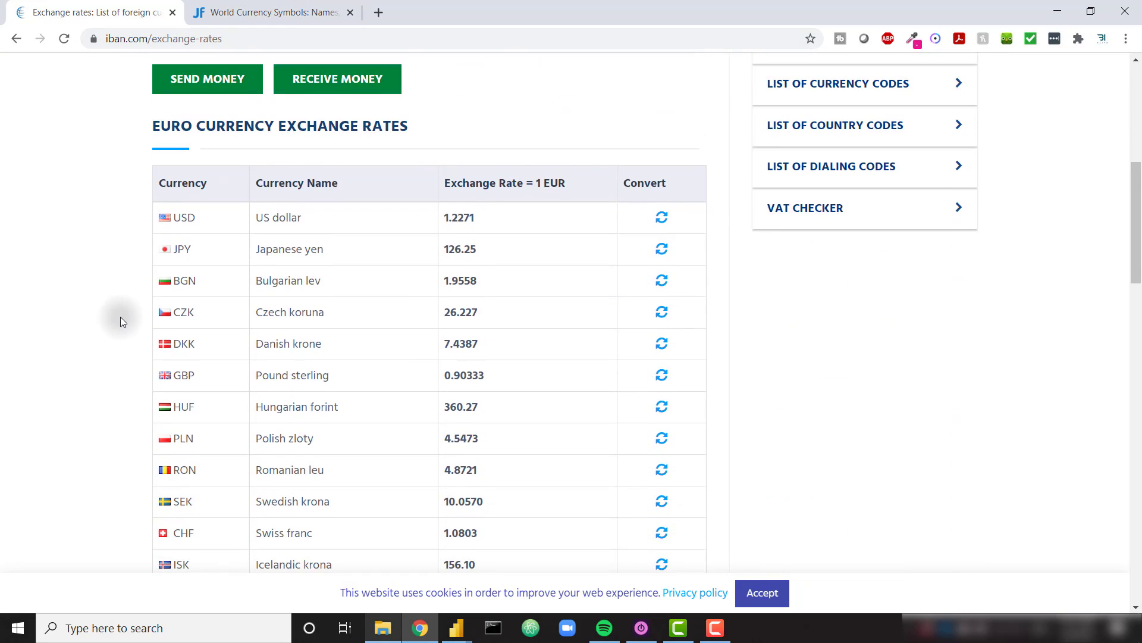
scroll(121, 322, "down", 1)
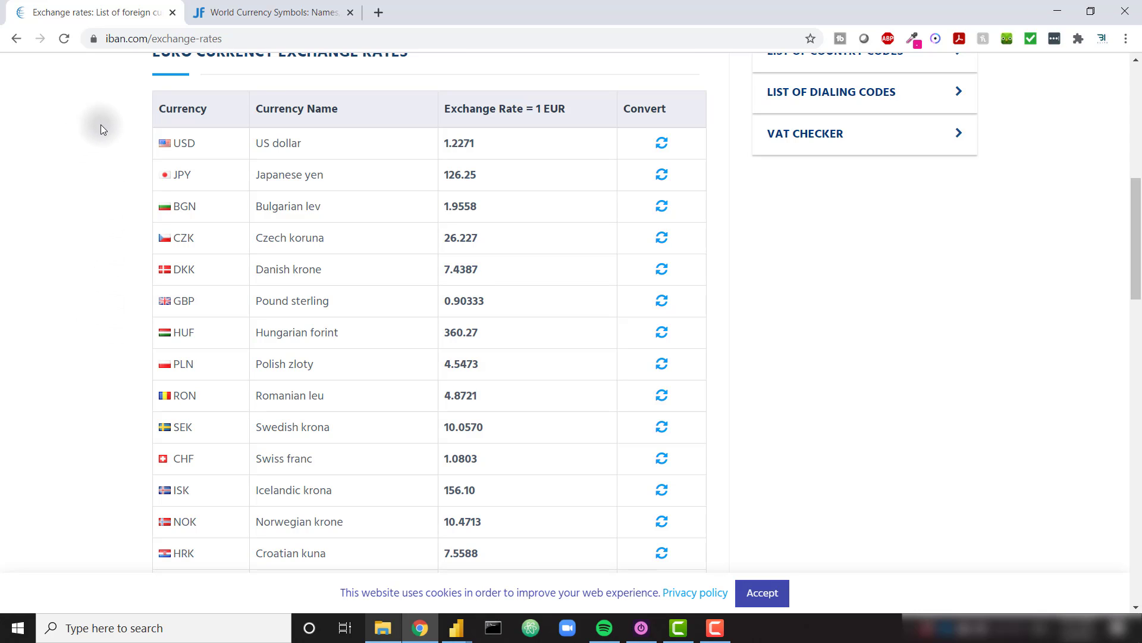
scroll(99, 312, "down", 4)
scroll(101, 308, "up", 3)
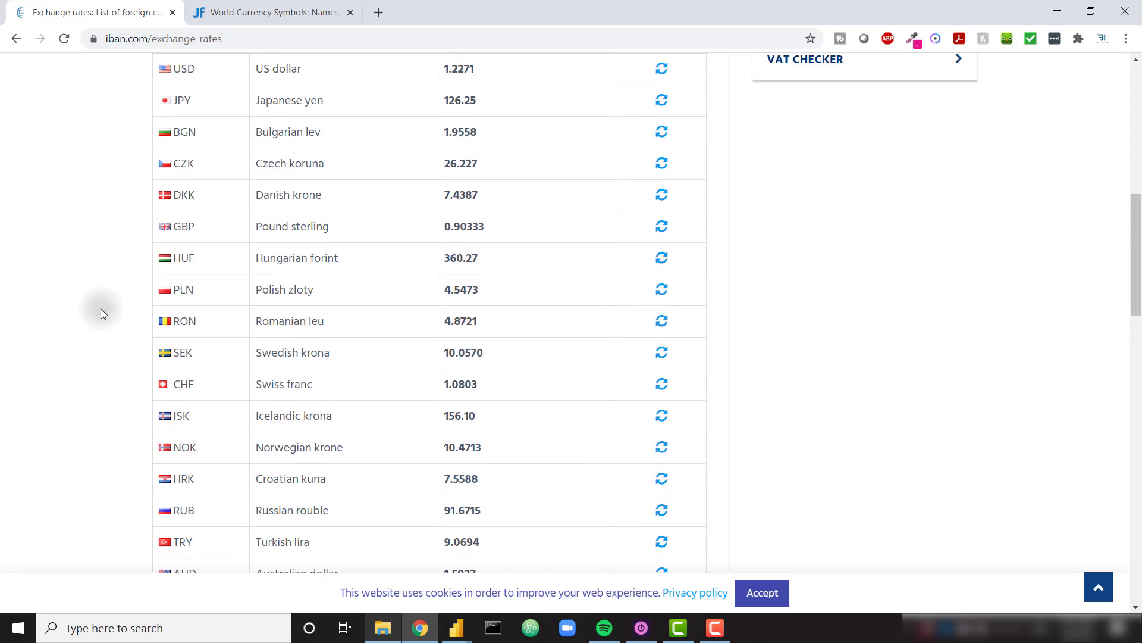
scroll(101, 308, "down", 6)
scroll(110, 305, "up", 6)
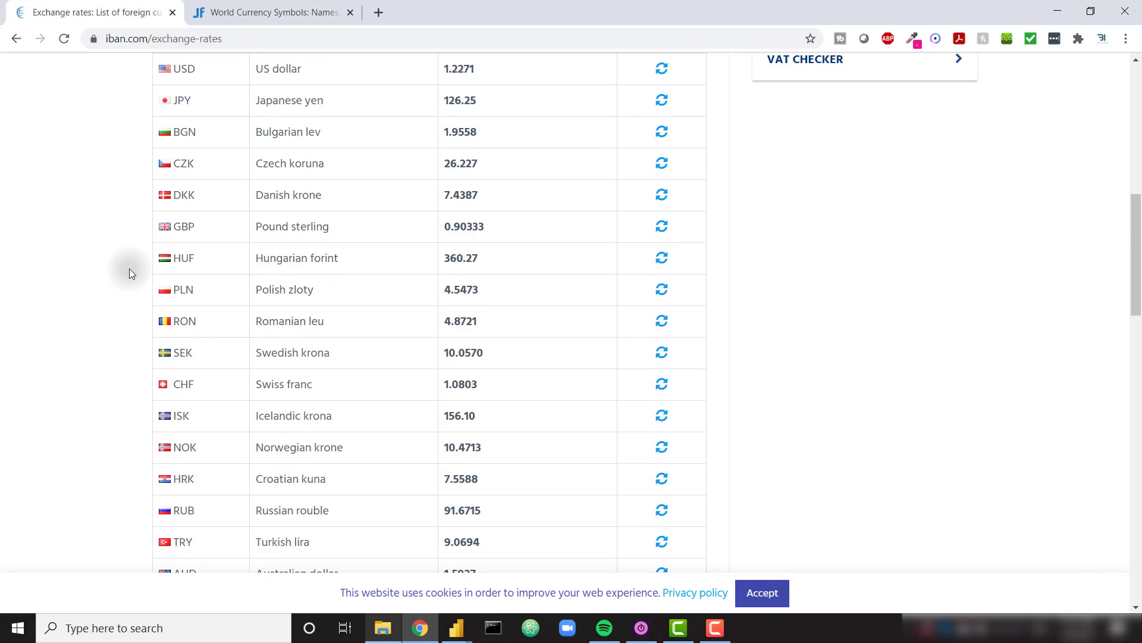
scroll(129, 272, "up", 3)
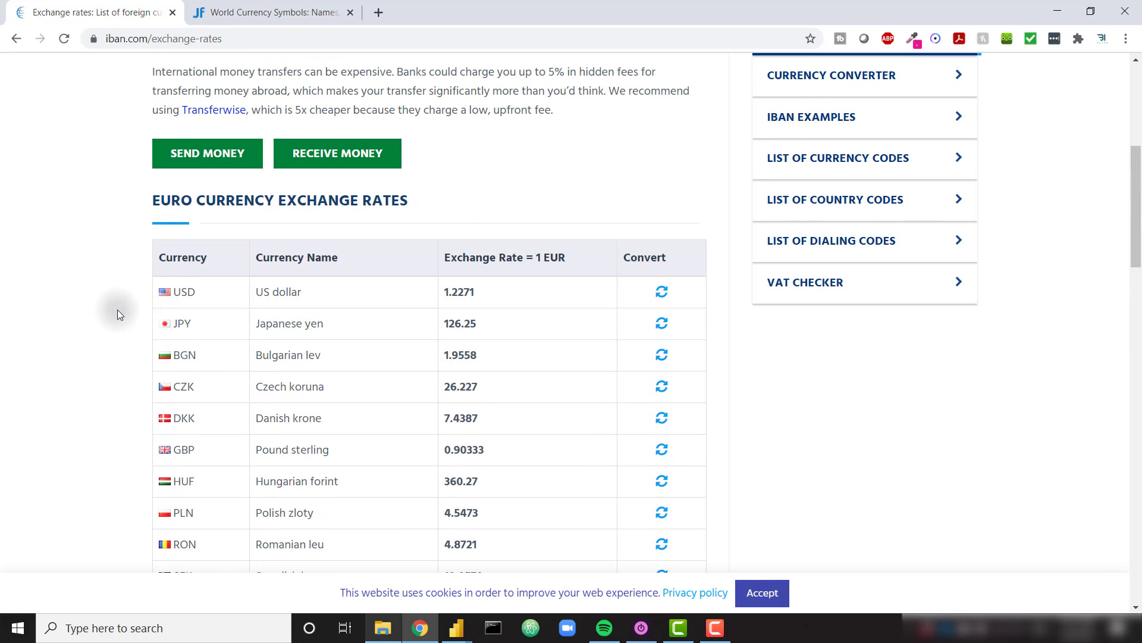
scroll(116, 310, "down", 1)
Copy the iban.com/exchange-rates address and use it as the URL of a new Web data source in Power BI Desktop.
left_click(266, 38)
key("ctrl+c")
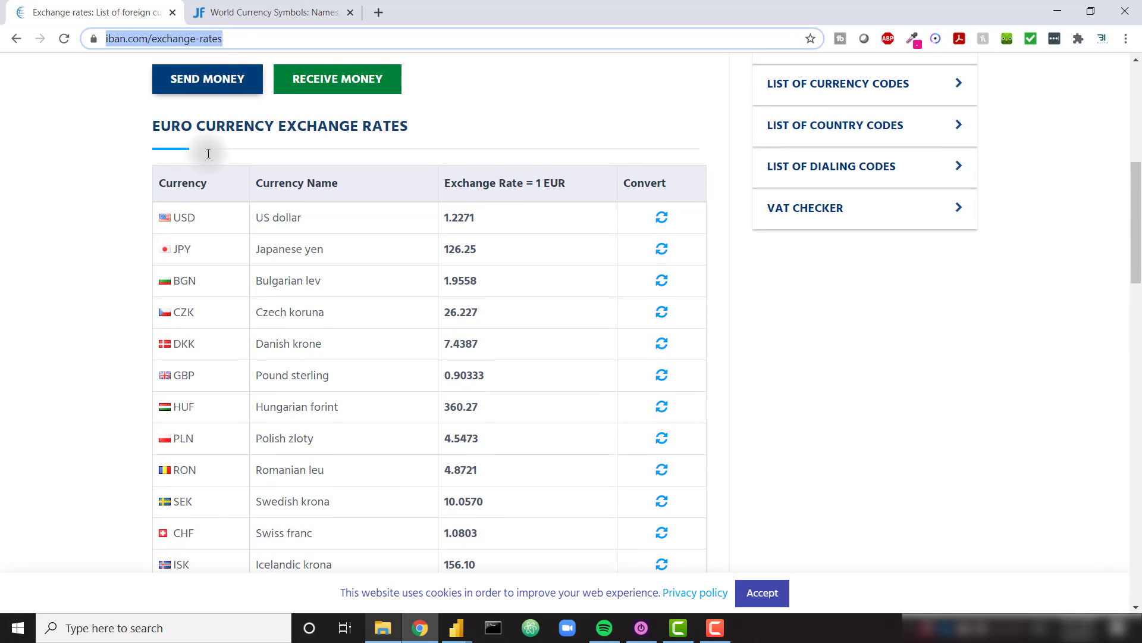
left_click(456, 627)
left_click(539, 580)
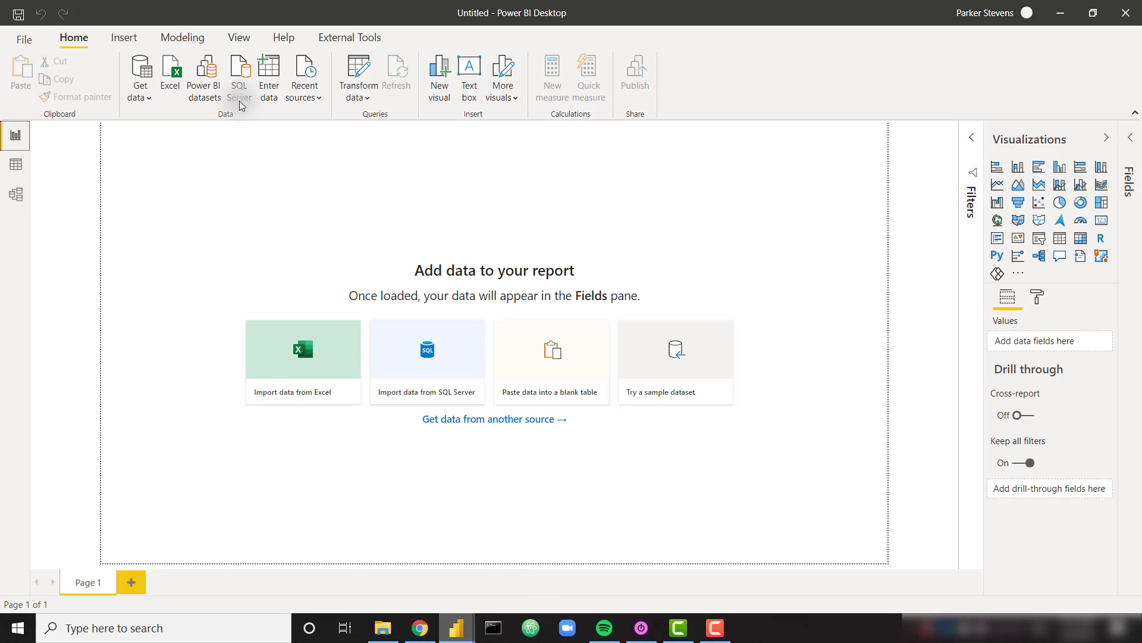
left_click(139, 95)
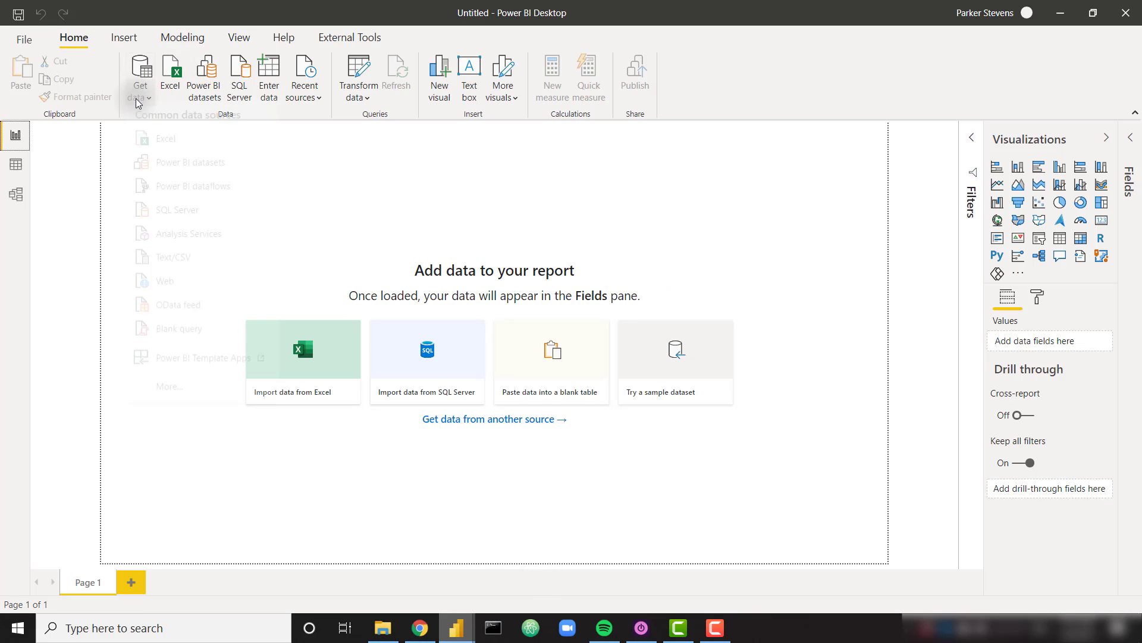
left_click(181, 292)
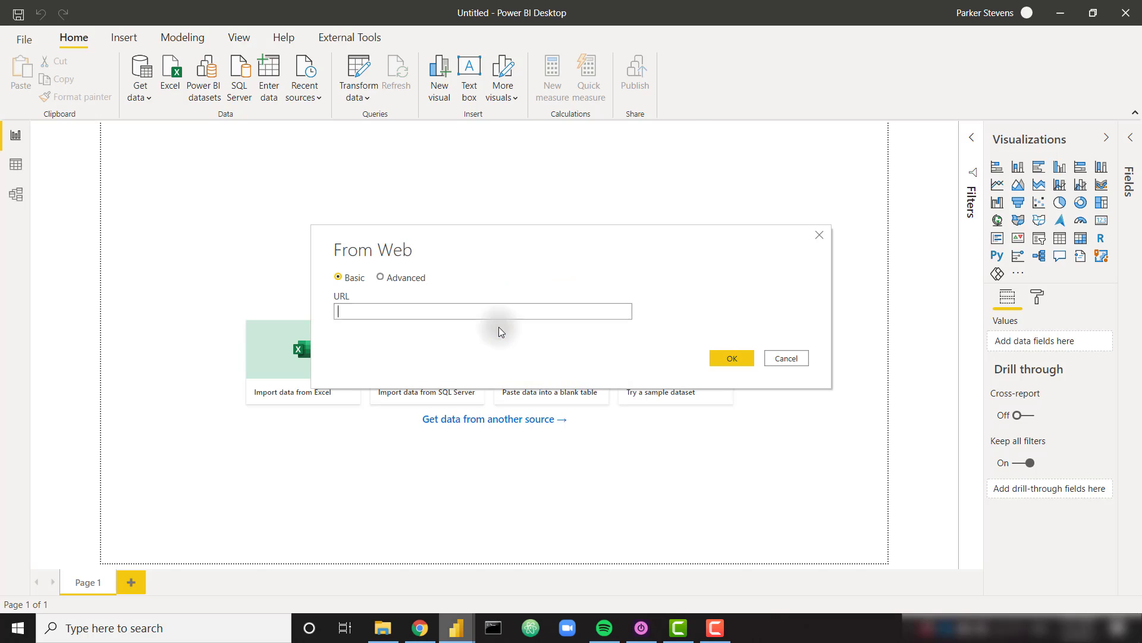
key("ctrl+v")
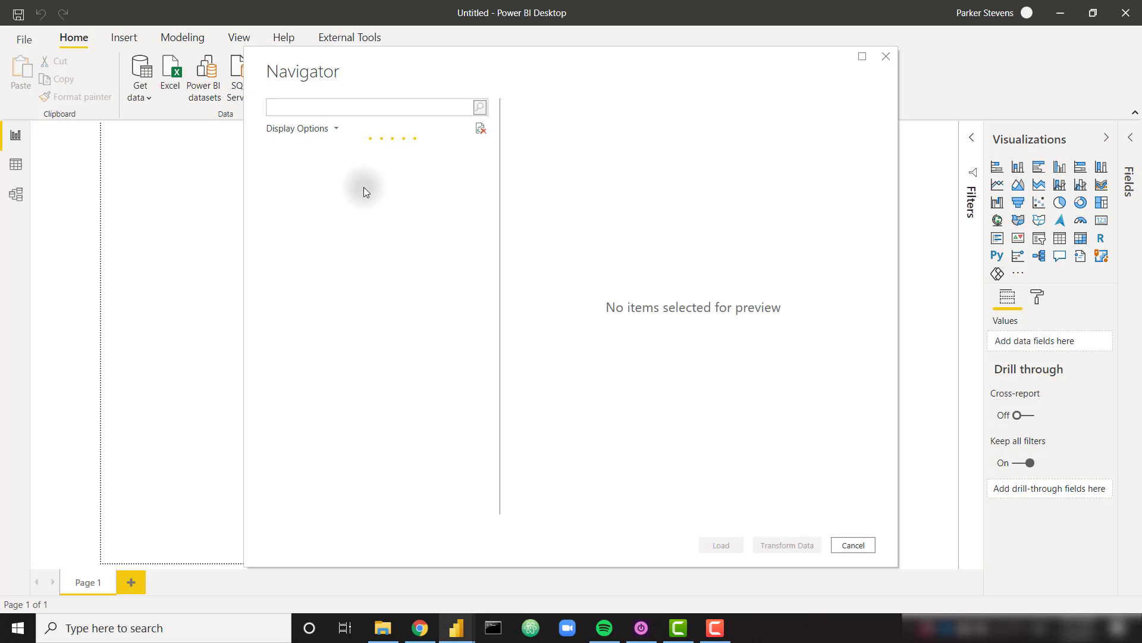
Bring Table 1 from the exchange rates page into Power Query Editor and name the query Exchange Rate.
left_click(333, 170)
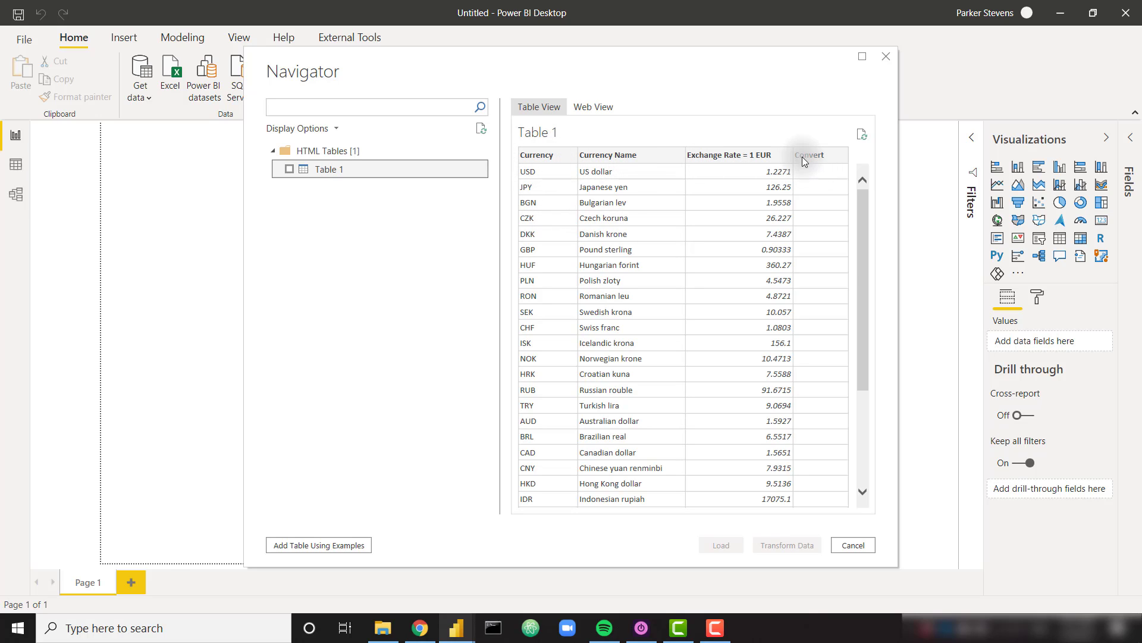
left_click(289, 170)
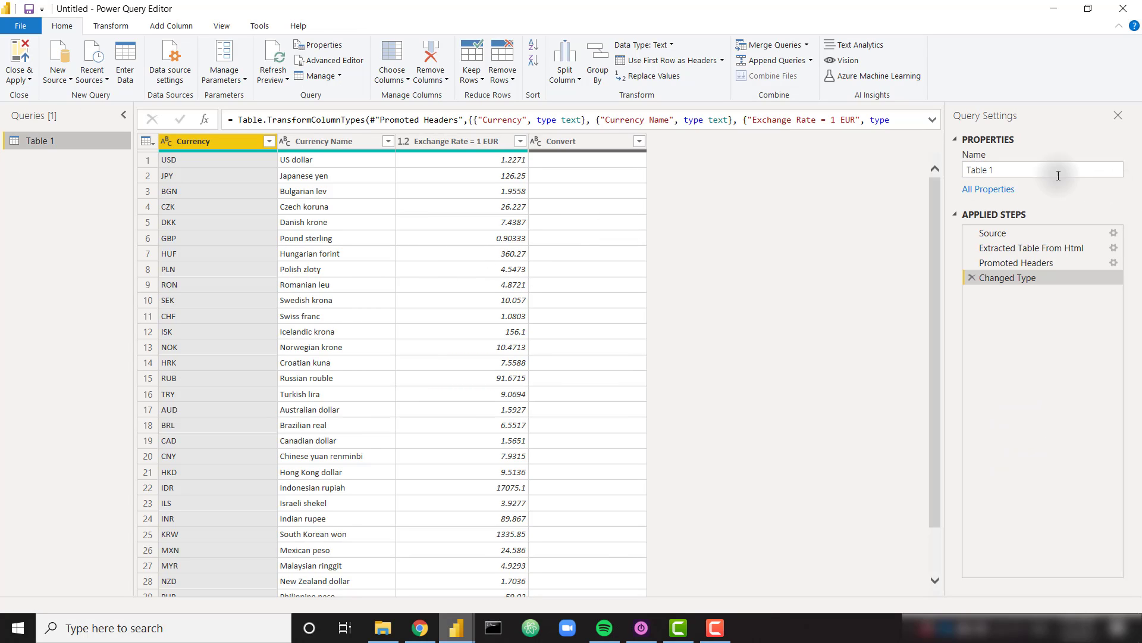
triple_click(1012, 170)
type("E")
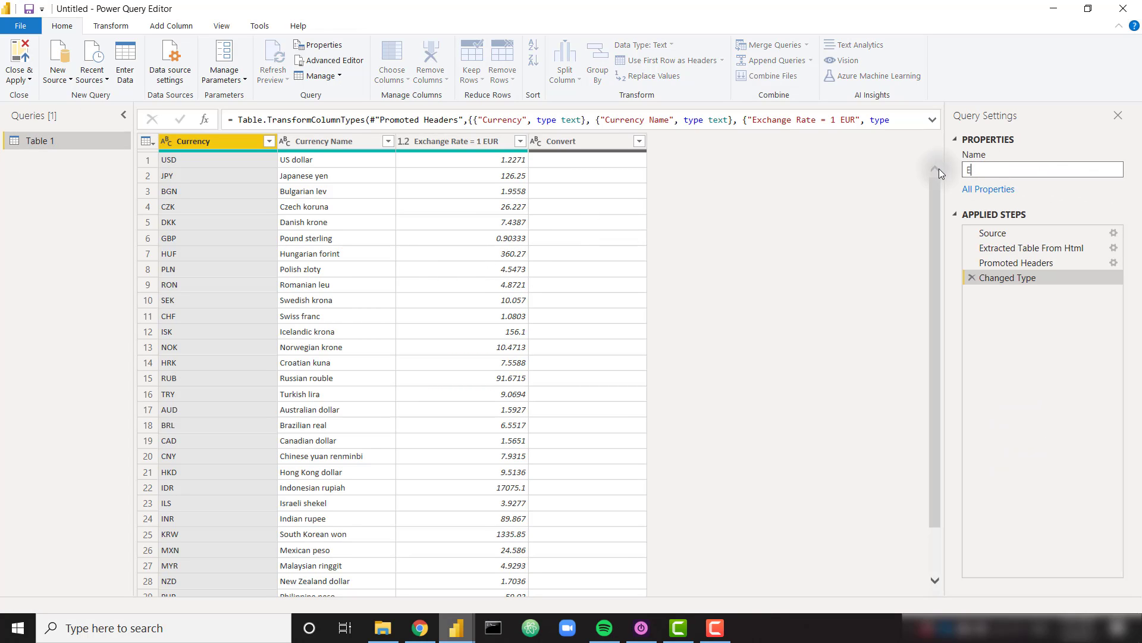
type("xchange Rate")
key("Return")
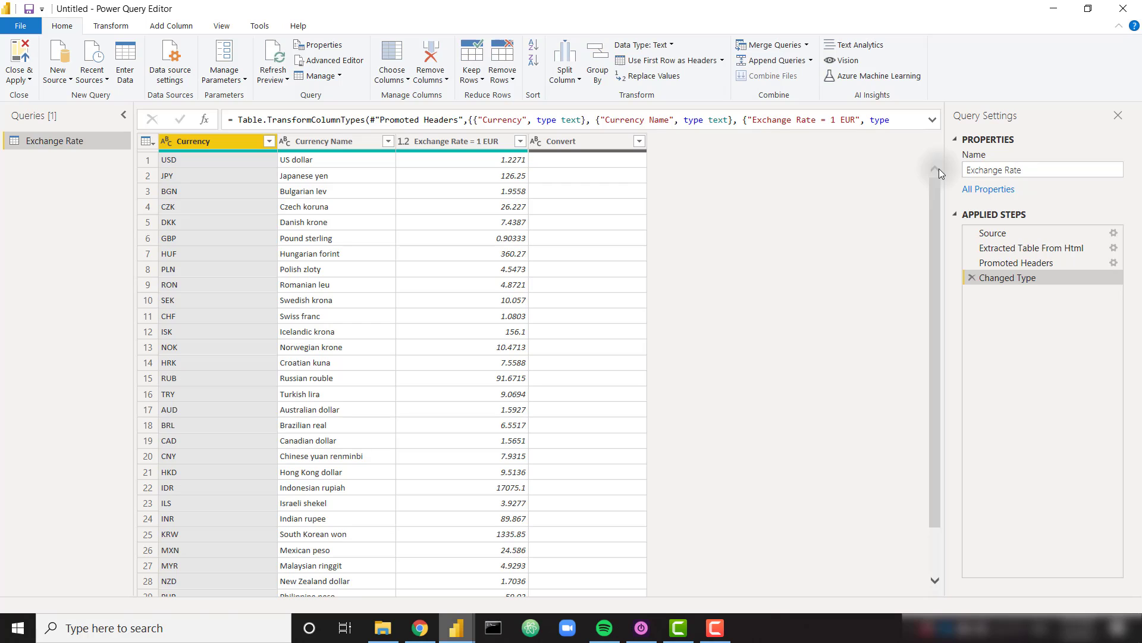
Keep only the Currency, Currency Name and Exchange Rate = 1 EUR columns, removing all other columns from the Exchange Rate query.
right_click(584, 145)
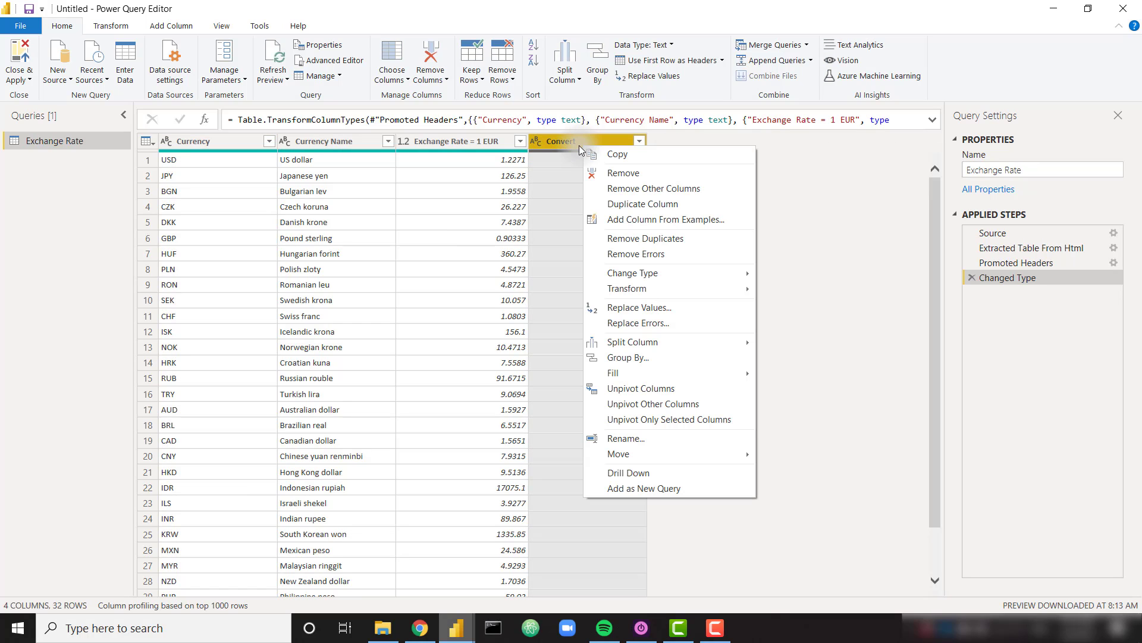
left_click(197, 147)
left_click(198, 147)
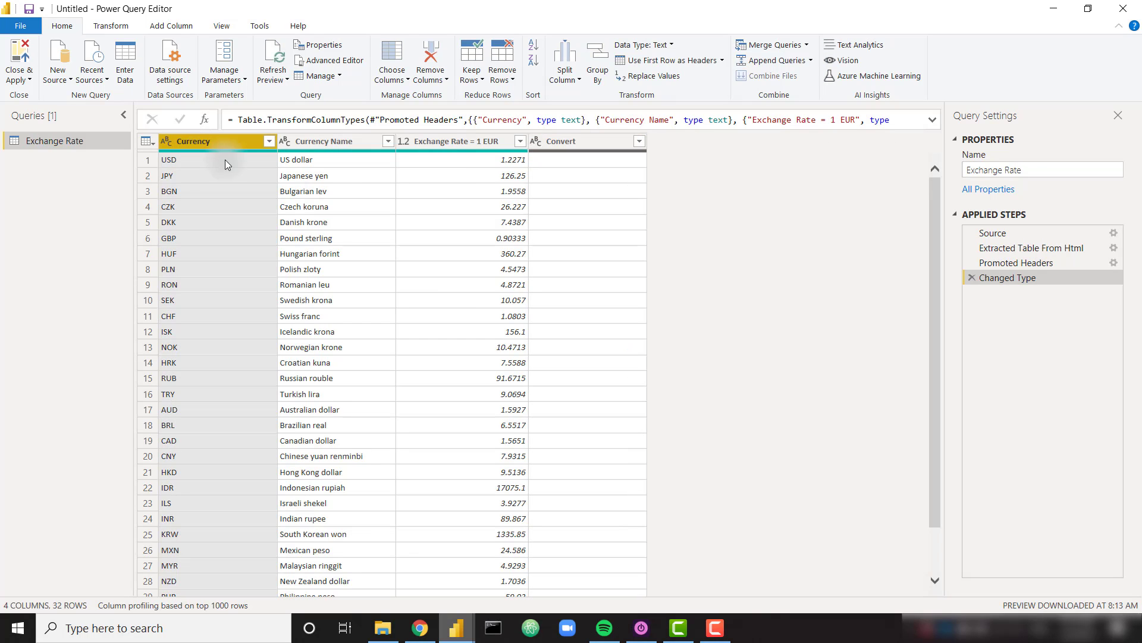
left_click(451, 142, "shift")
right_click(451, 142)
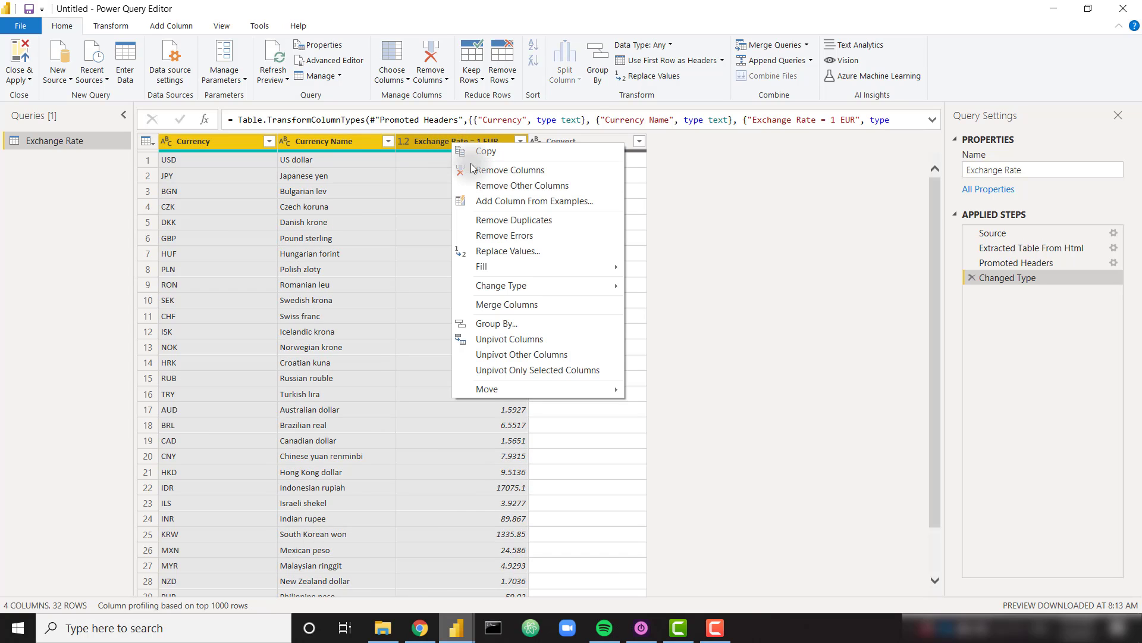
left_click(522, 191)
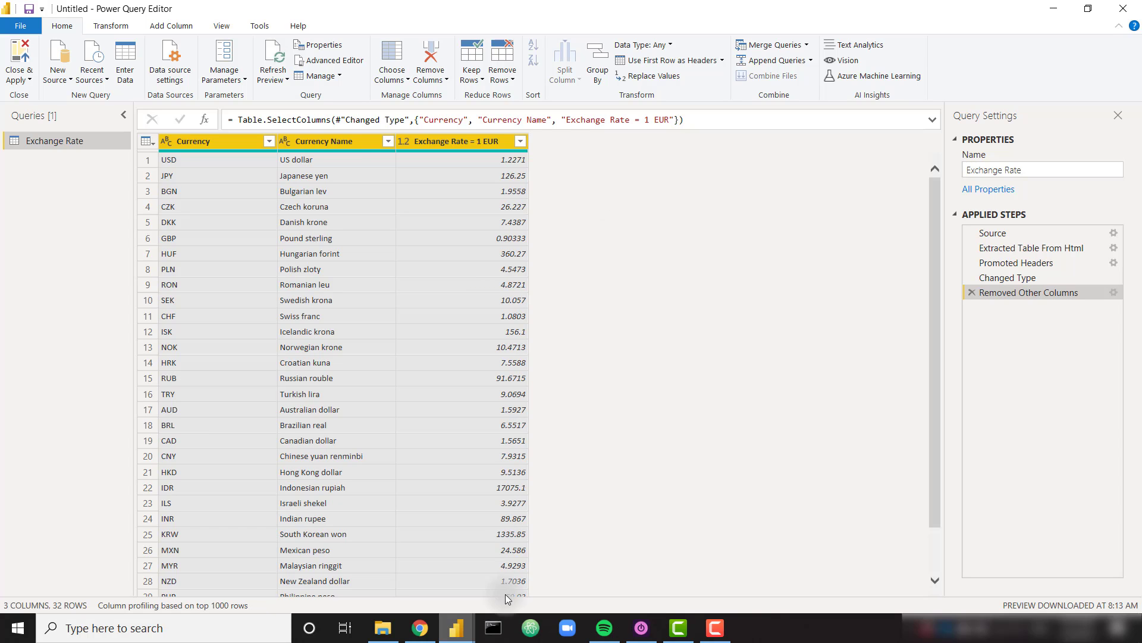
Copy the justforex.com/education/currencies address from Chrome and connect to it as a new Web source in Power Query Editor.
left_click(420, 628)
left_click(292, 8)
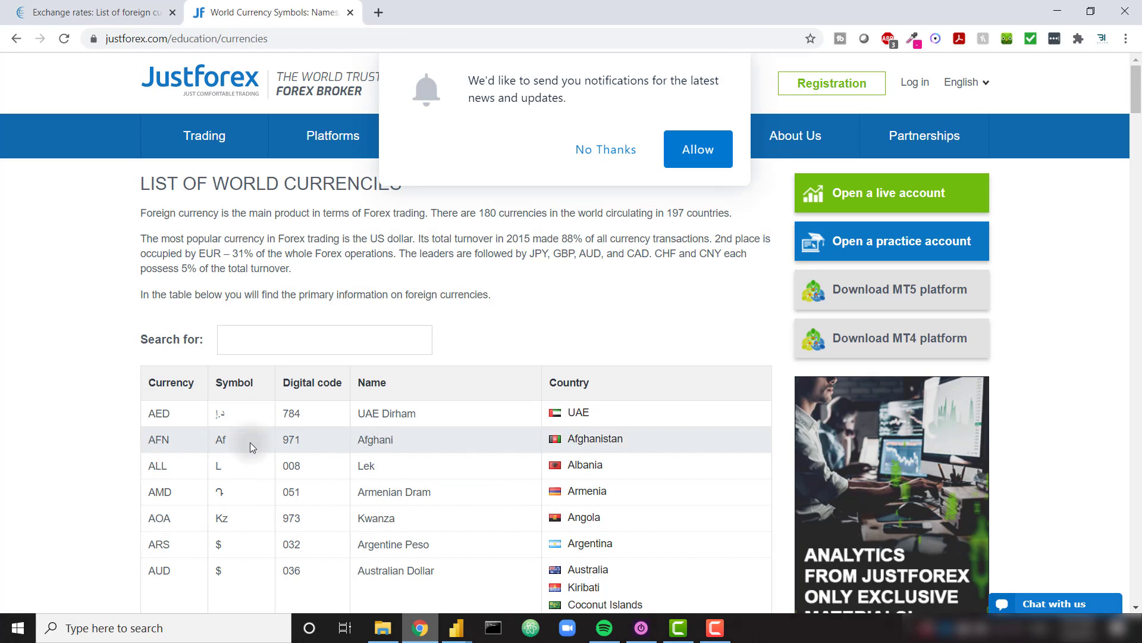
left_click(225, 41)
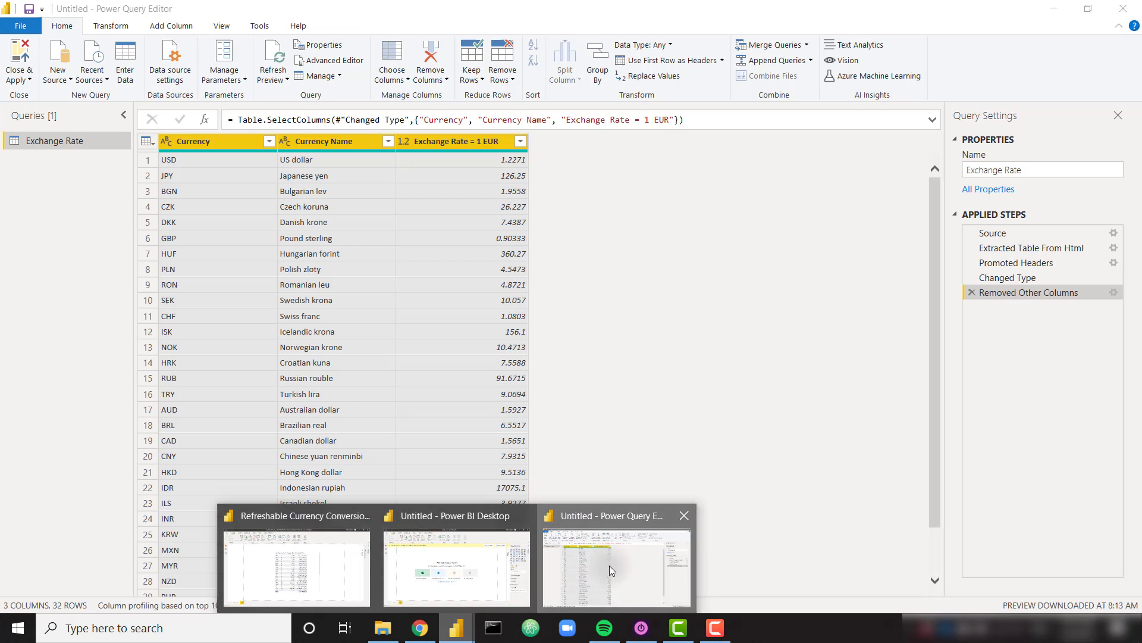
left_click(609, 566)
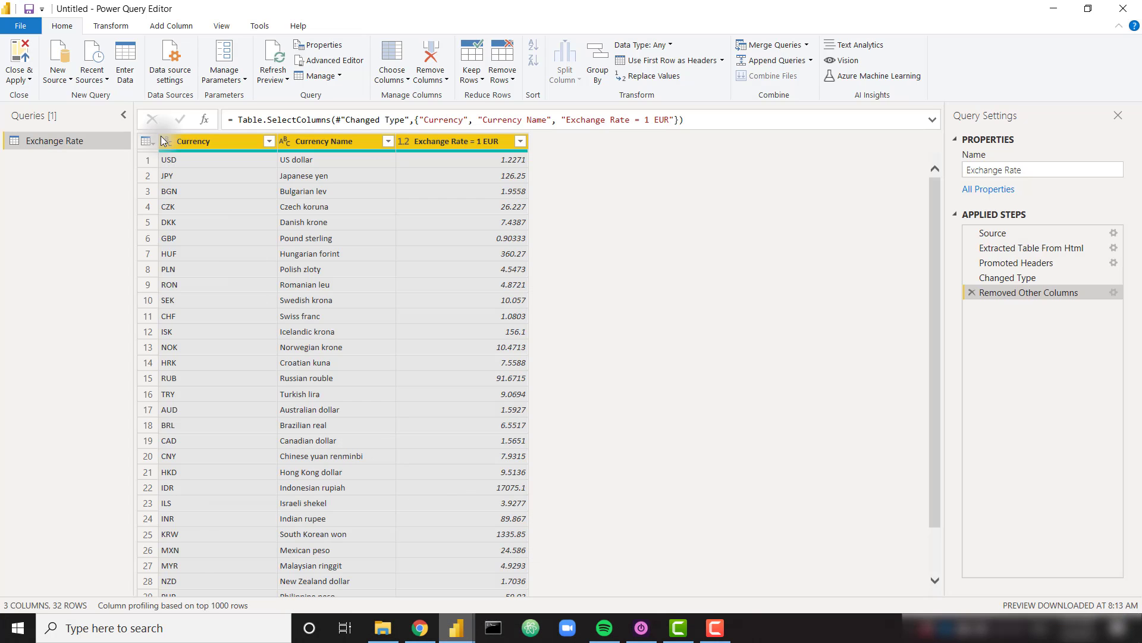
left_click(65, 79)
left_click(107, 247)
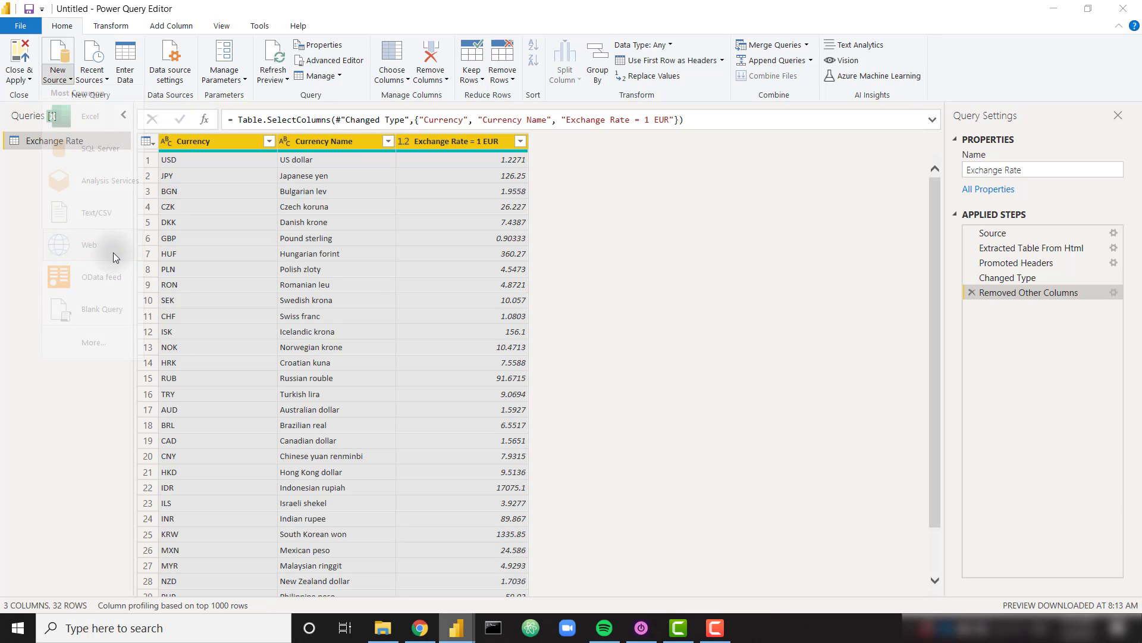
key("ctrl+v")
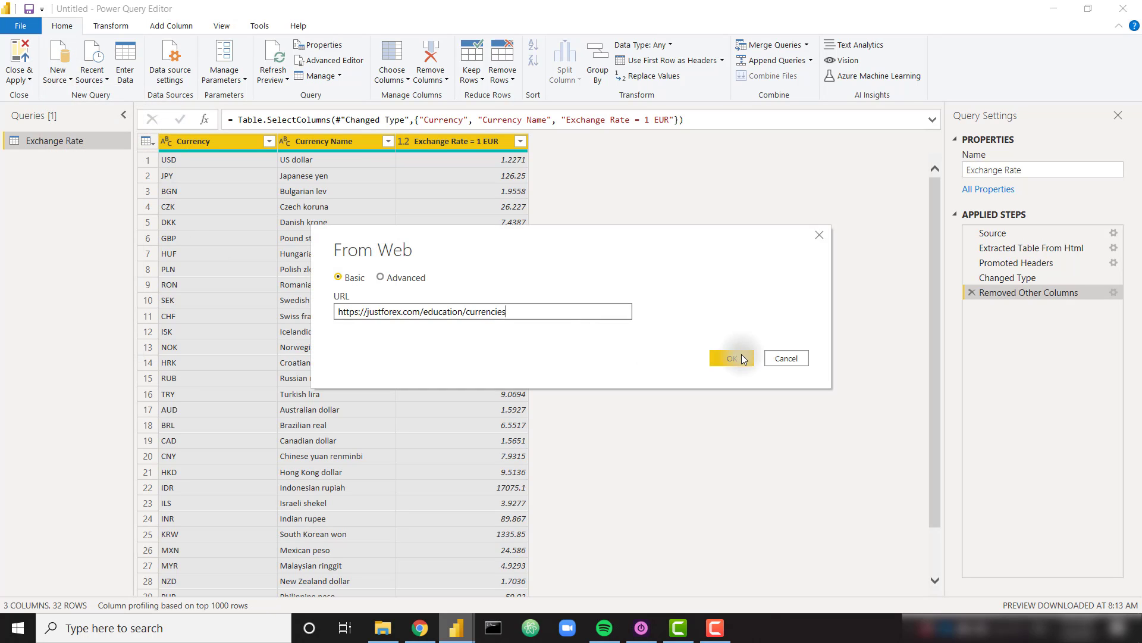
left_click(741, 356)
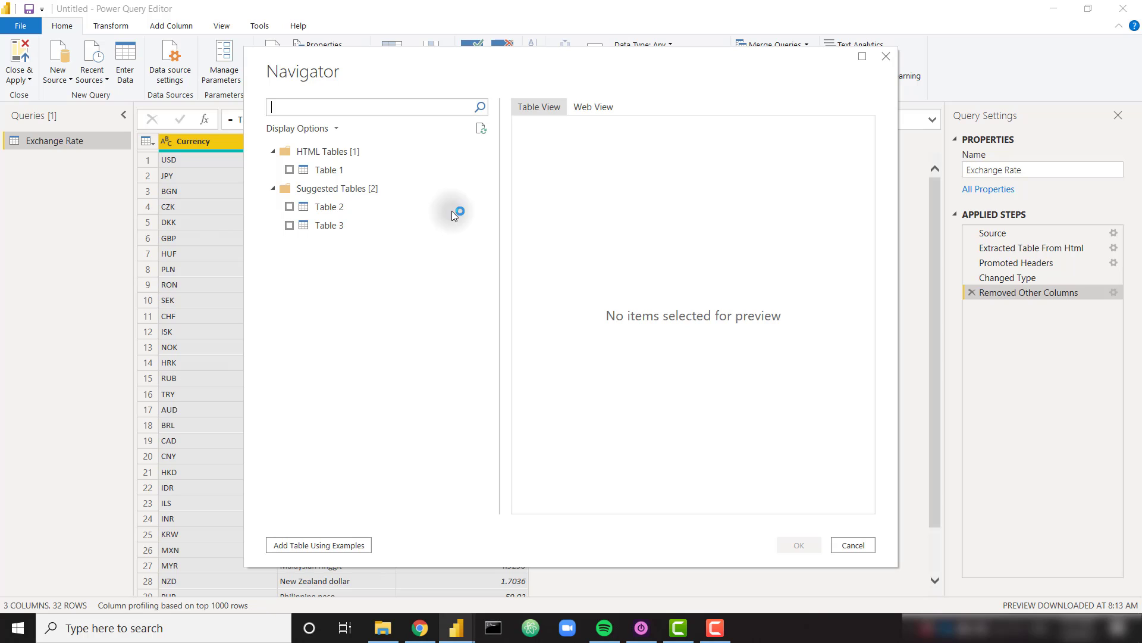
Import Table 1 with the world currencies list and name the new query Currency Symbols.
left_click(333, 170)
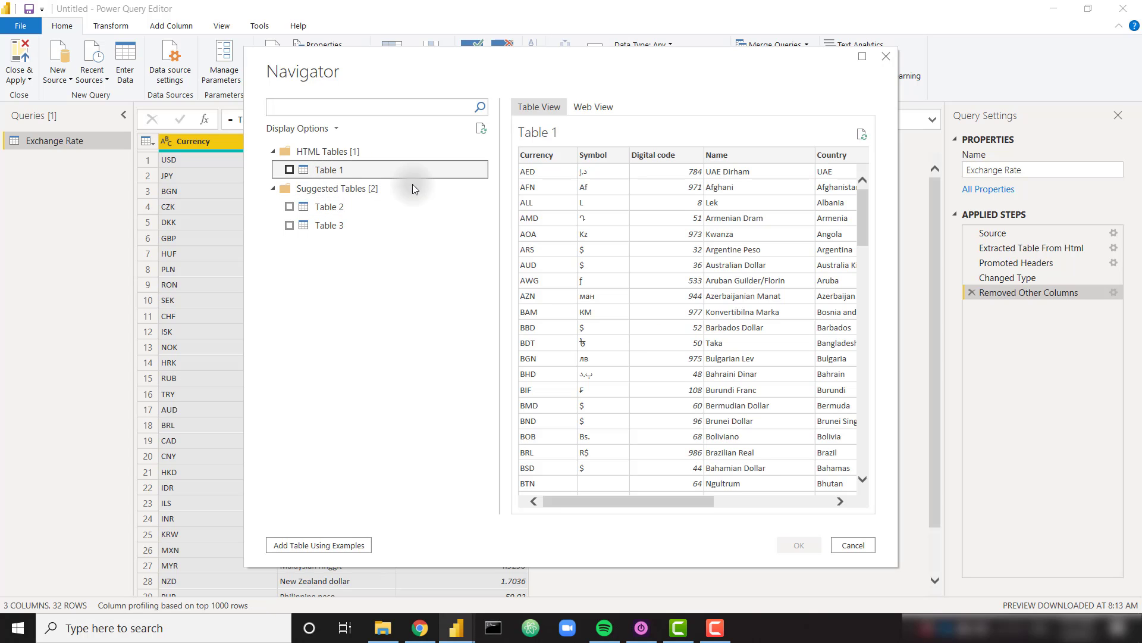
left_click(289, 169)
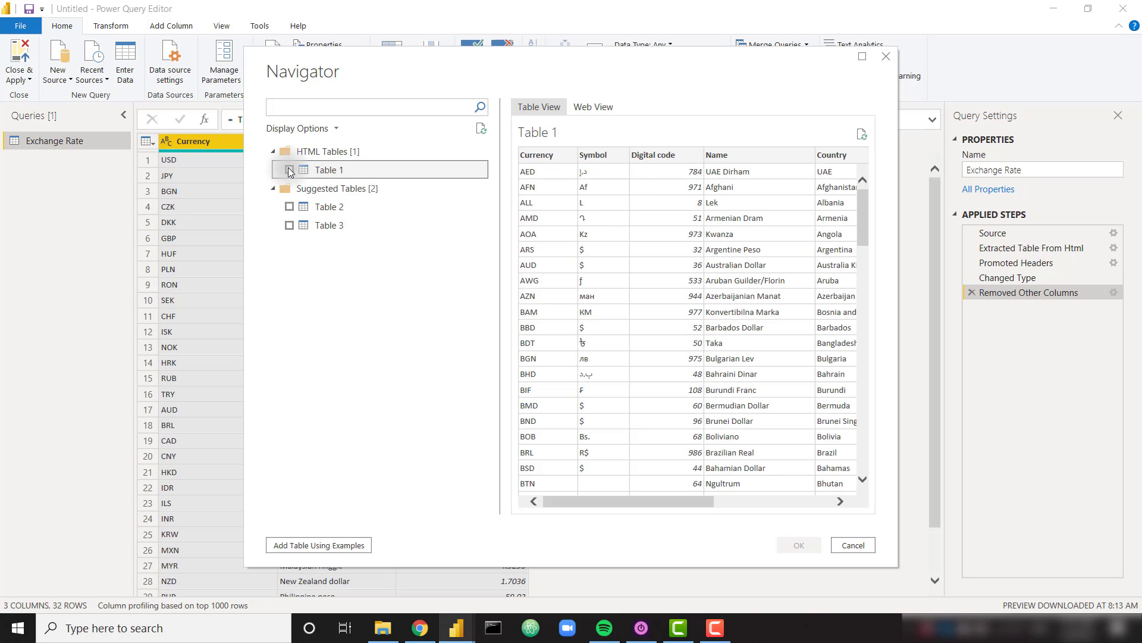
left_click(788, 545)
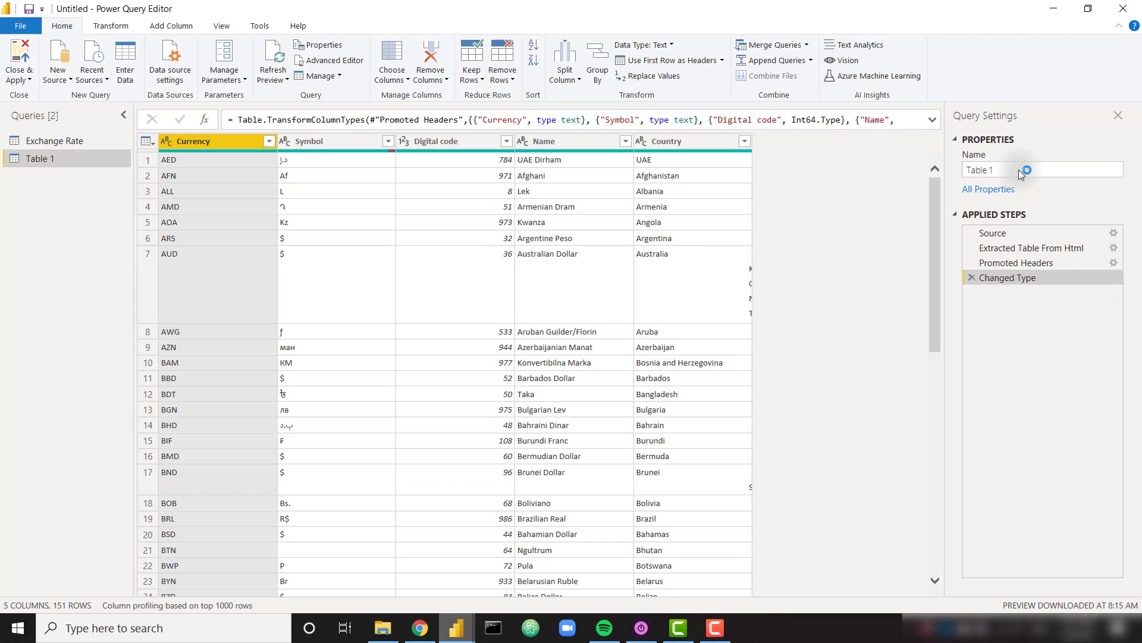
left_click_drag(1021, 172, 949, 160)
type("Cur")
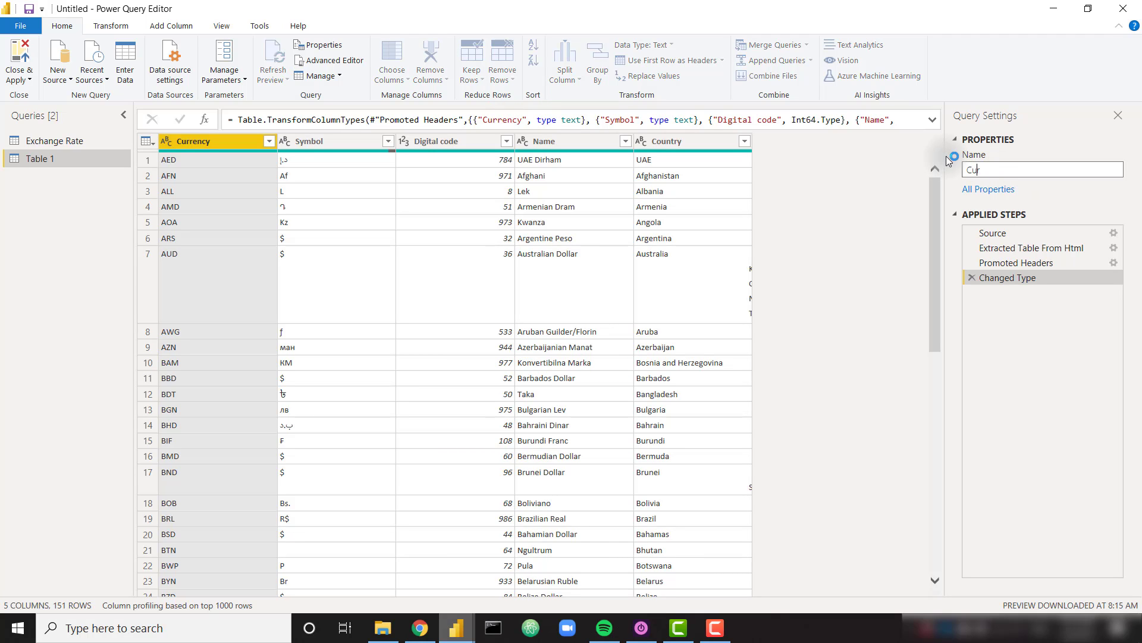
type("rency Symbols")
key("Return")
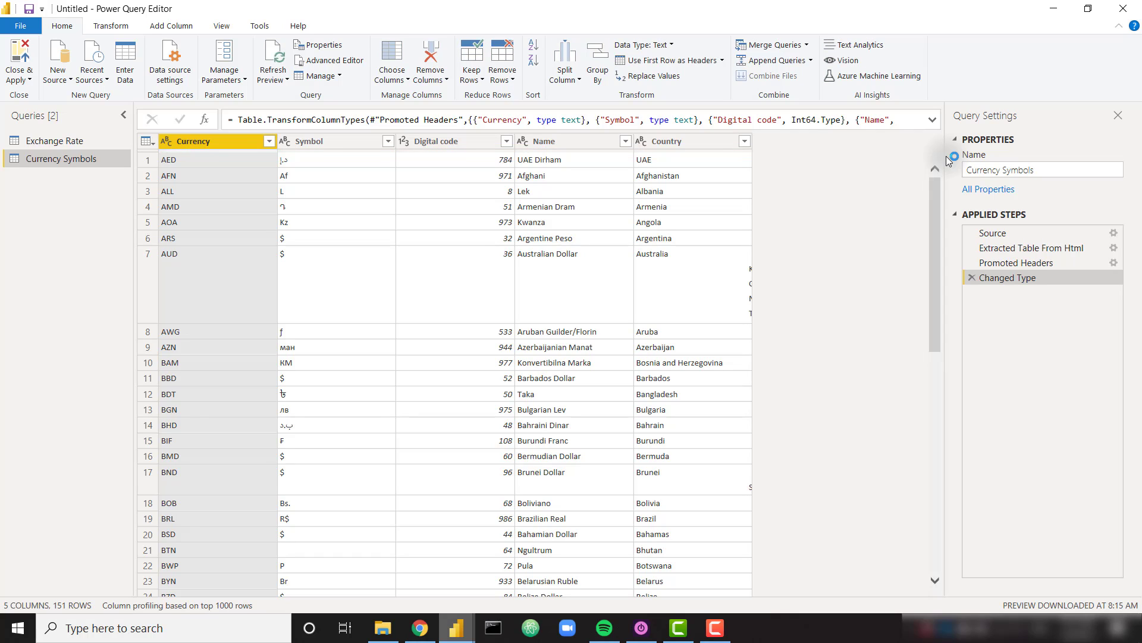
Keep only the Currency, Symbol and Name columns, removing all other columns from the Currency Symbols query.
left_click(356, 145, "ctrl")
left_click(558, 145, "ctrl")
right_click(557, 145)
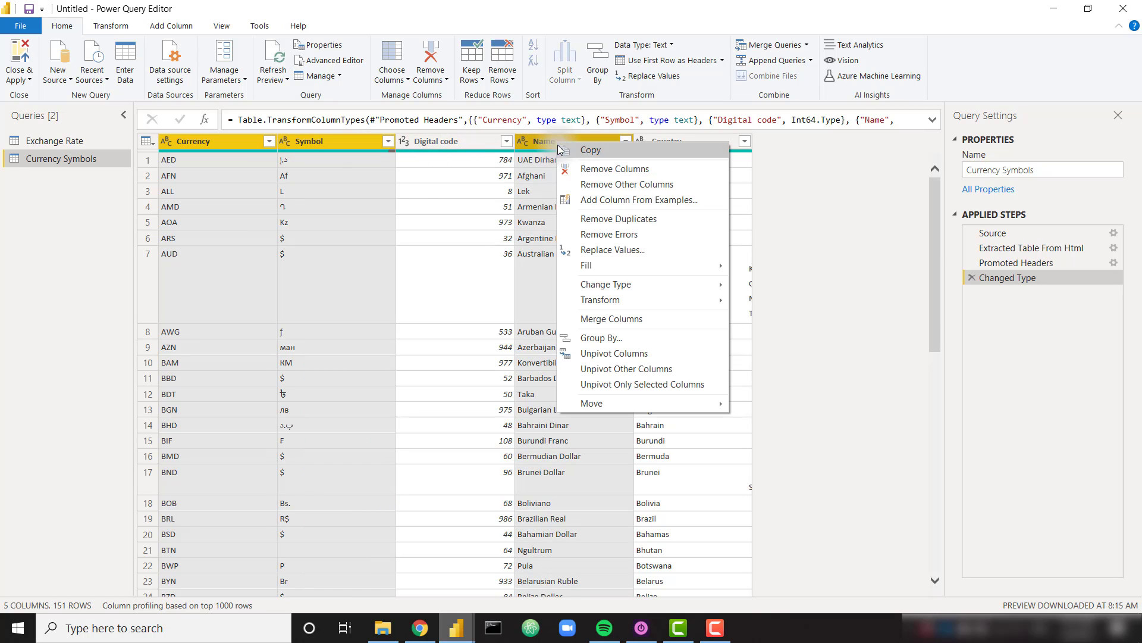
left_click(595, 183)
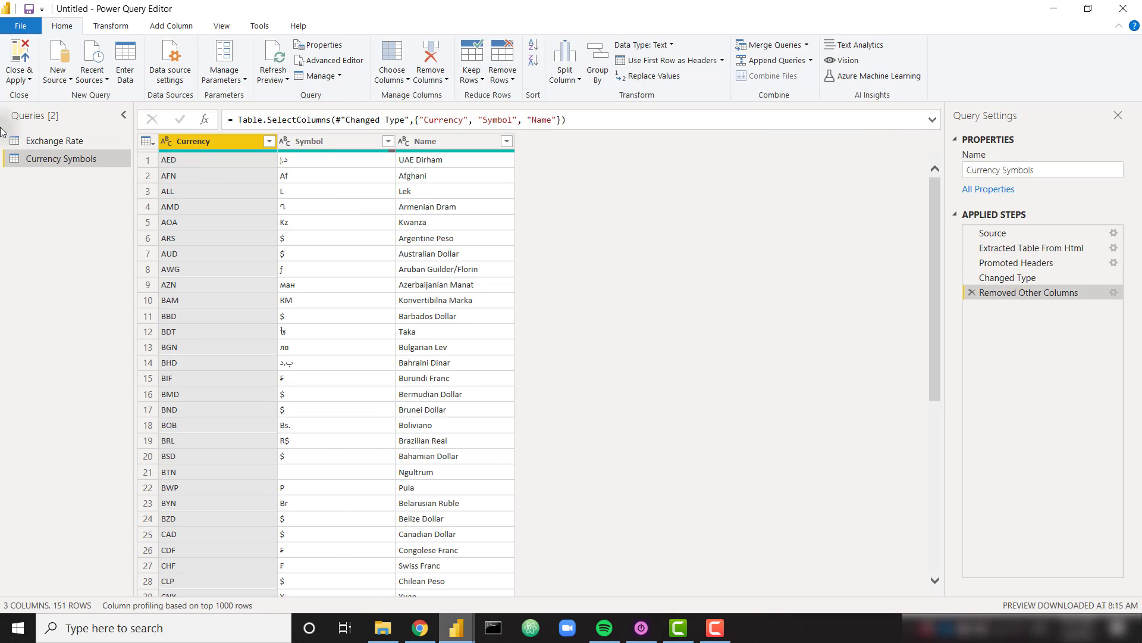
Drop the Name column from the Currency Symbols query's column selection formula, keeping Currency and Symbol, and disable loading of that query.
left_click(54, 140)
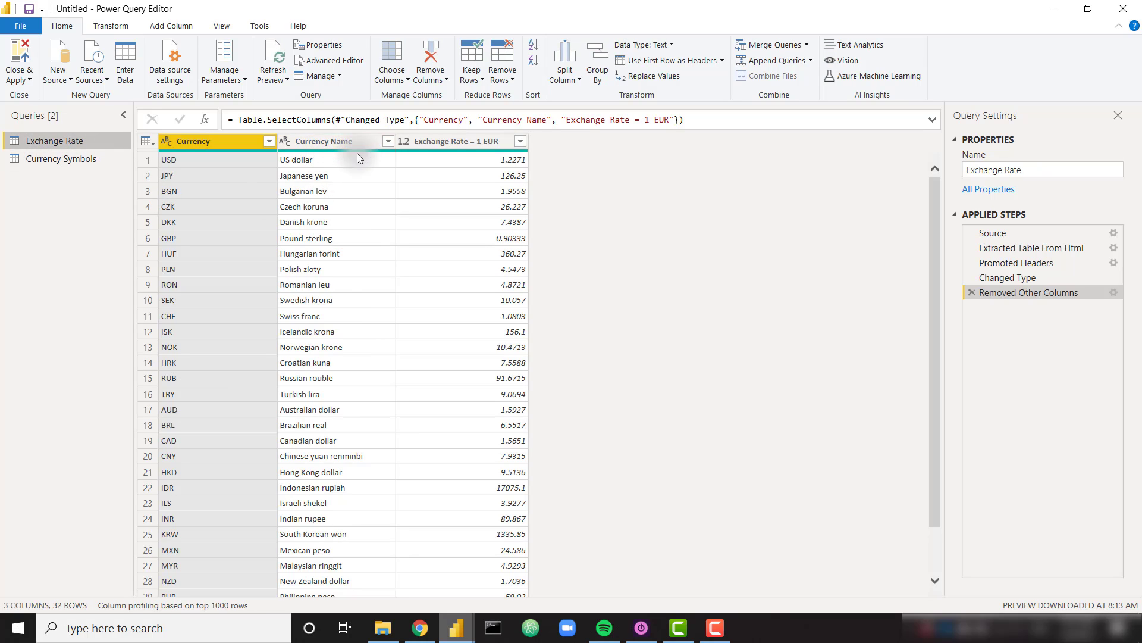
left_click(60, 158)
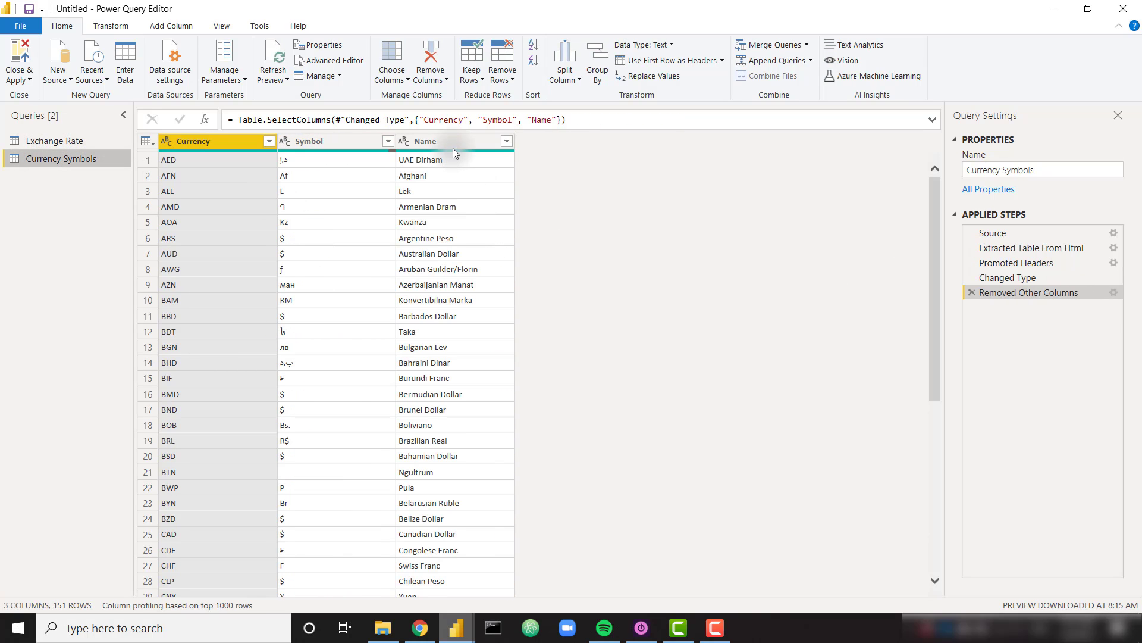
double_click(550, 119)
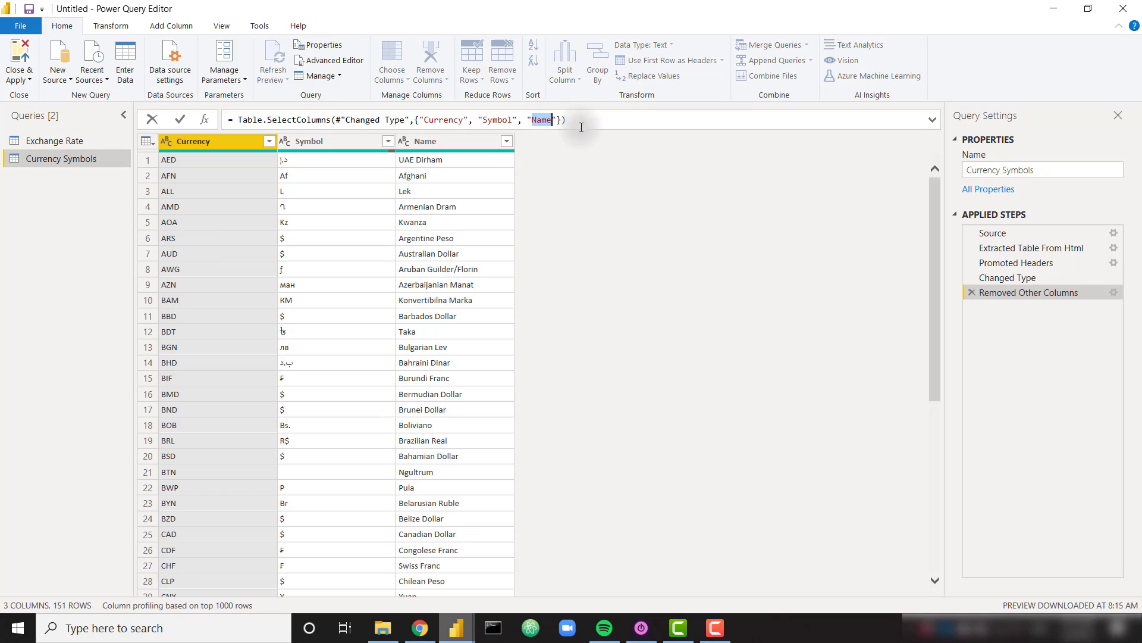
key("BackSpace")
key("BackSpace")
key("BackSpace")
key("BackSpace")
key("Return")
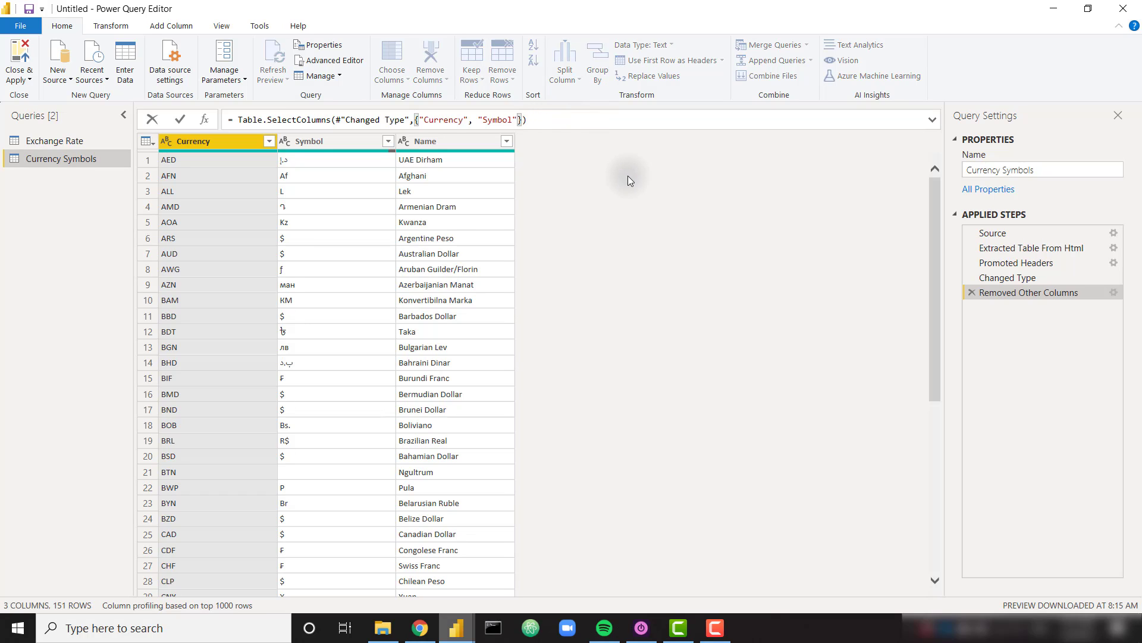
right_click(77, 157)
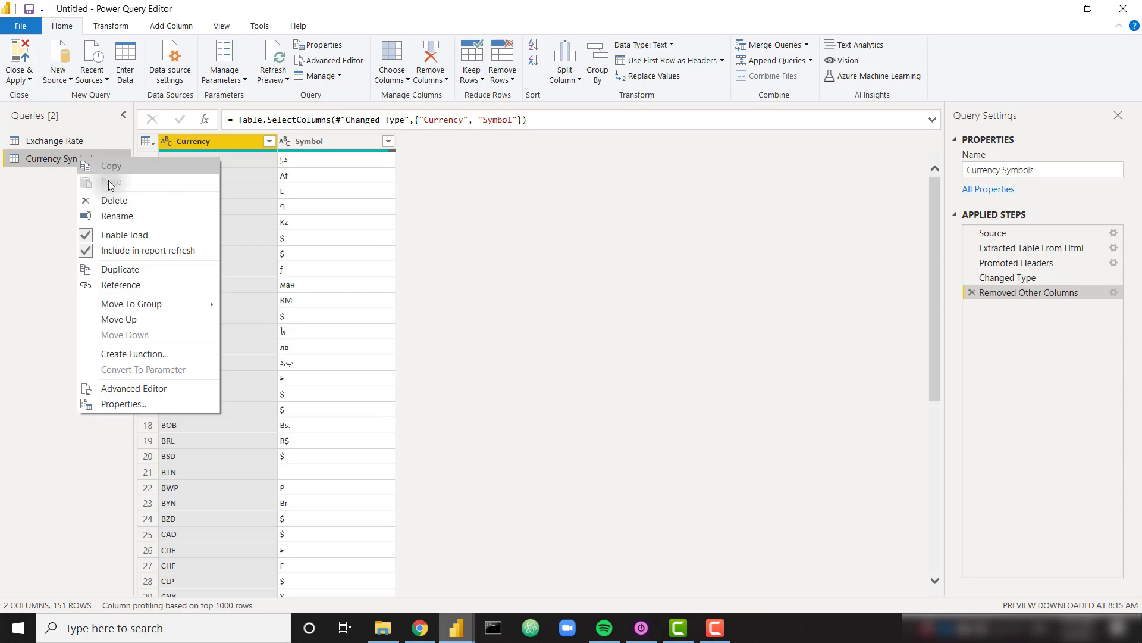
left_click(152, 236)
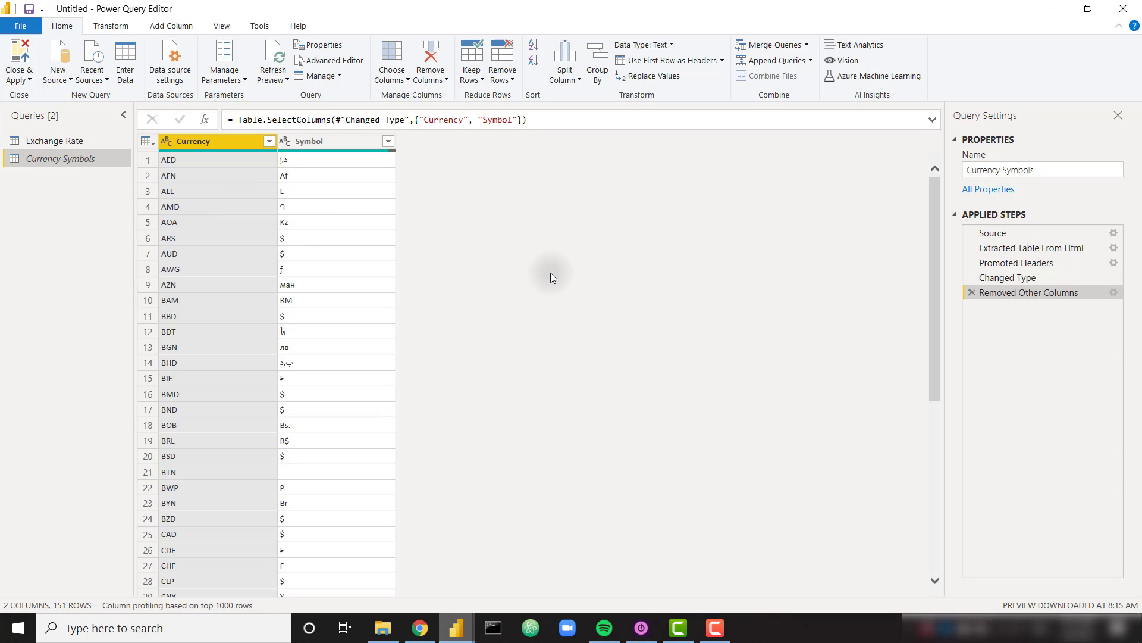
Merge the Exchange Rate query with Currency Symbols, matching on the Currency column in both with a Left Outer join.
left_click(91, 139)
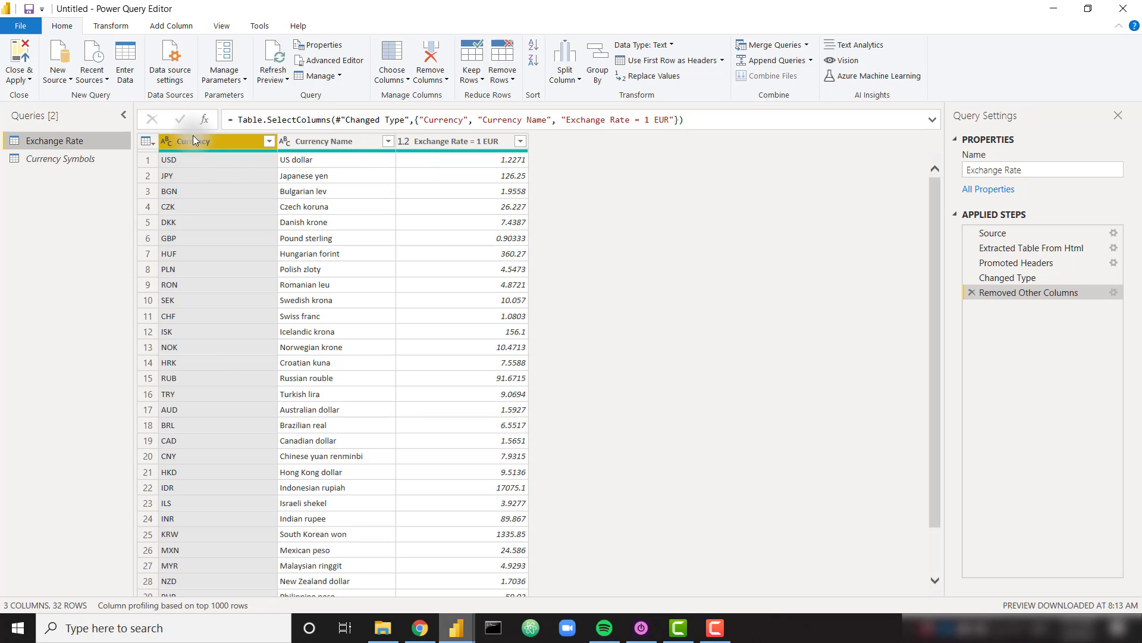
left_click(772, 47)
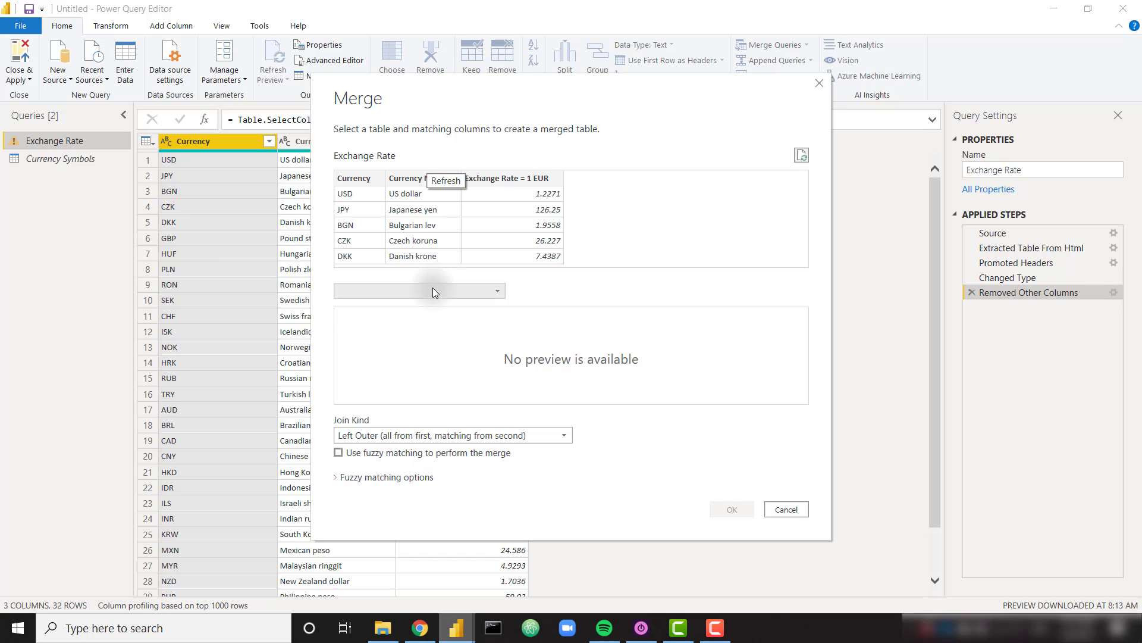
left_click(433, 289)
left_click(408, 307)
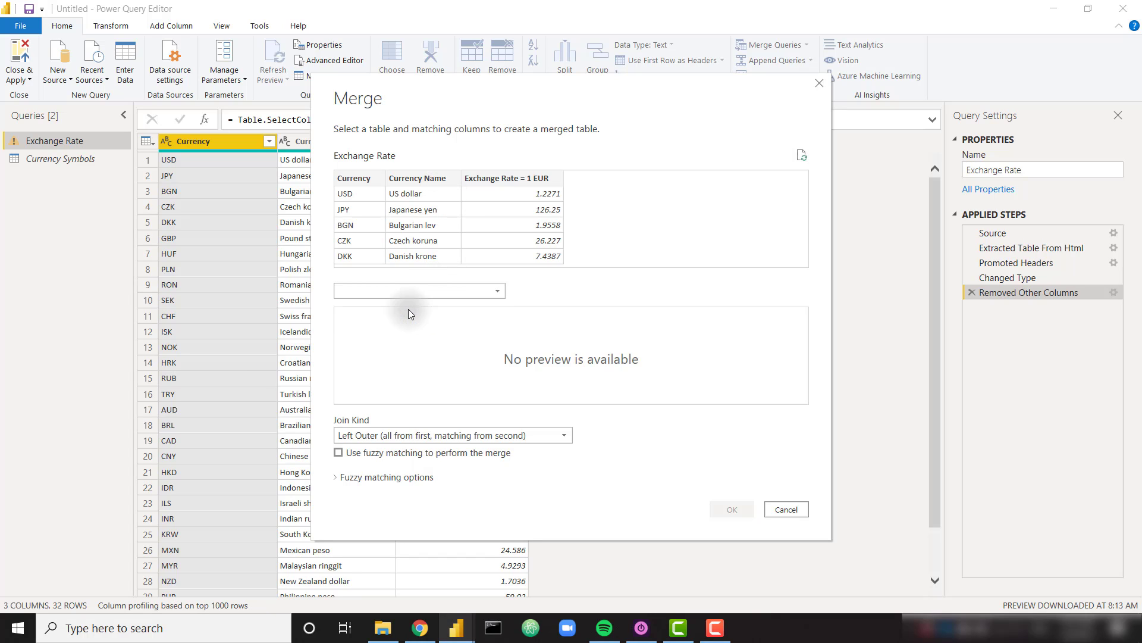
left_click(364, 178)
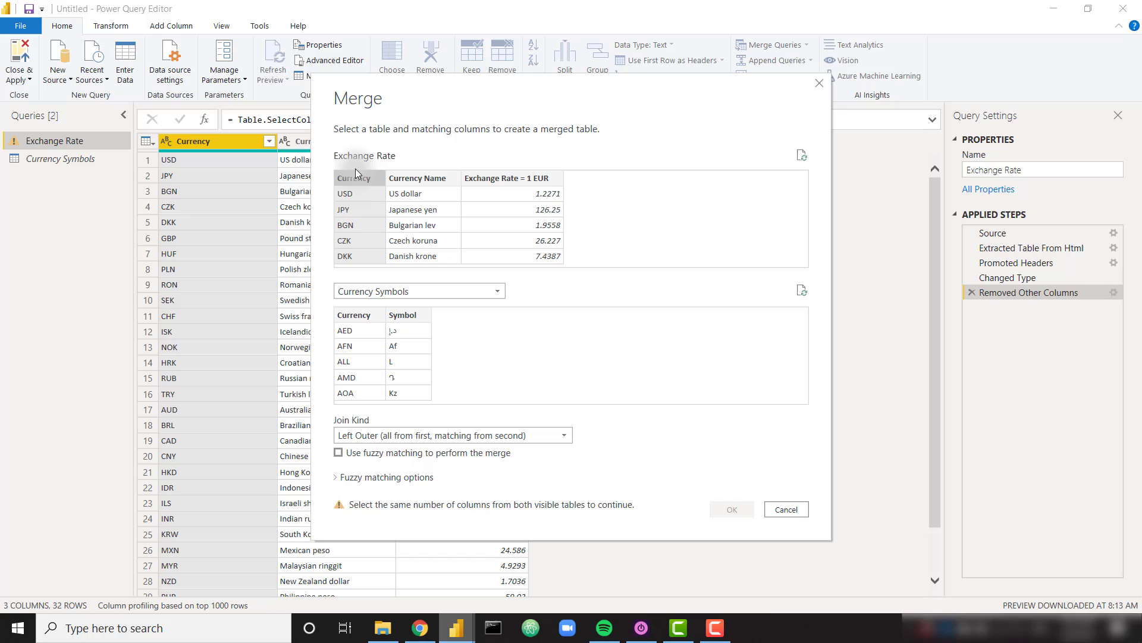
left_click(353, 315)
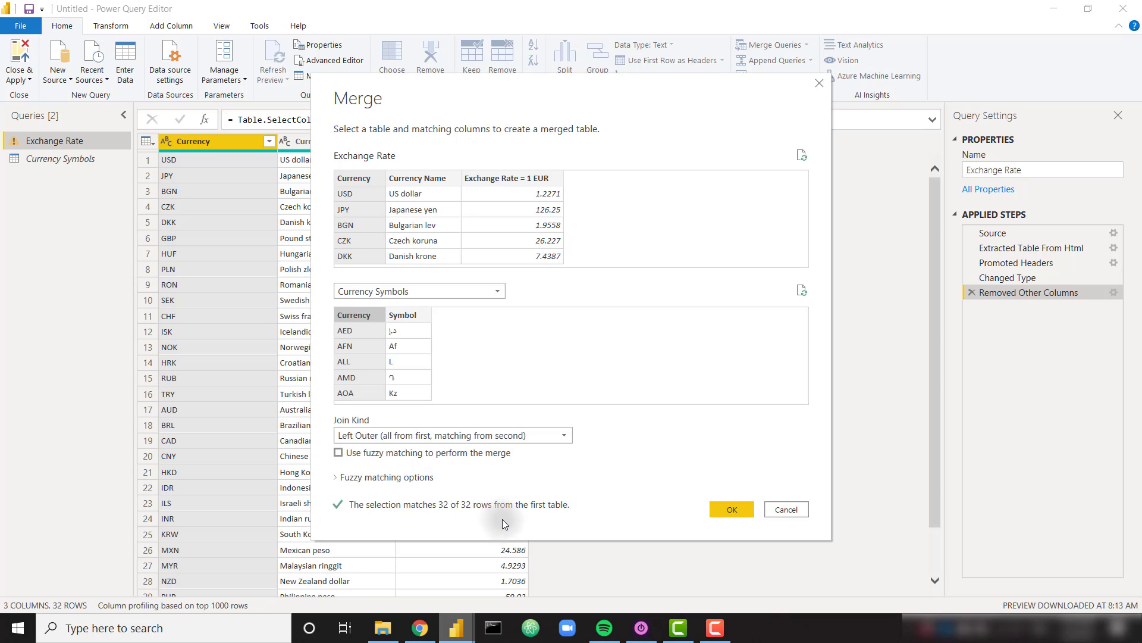
left_click(732, 509)
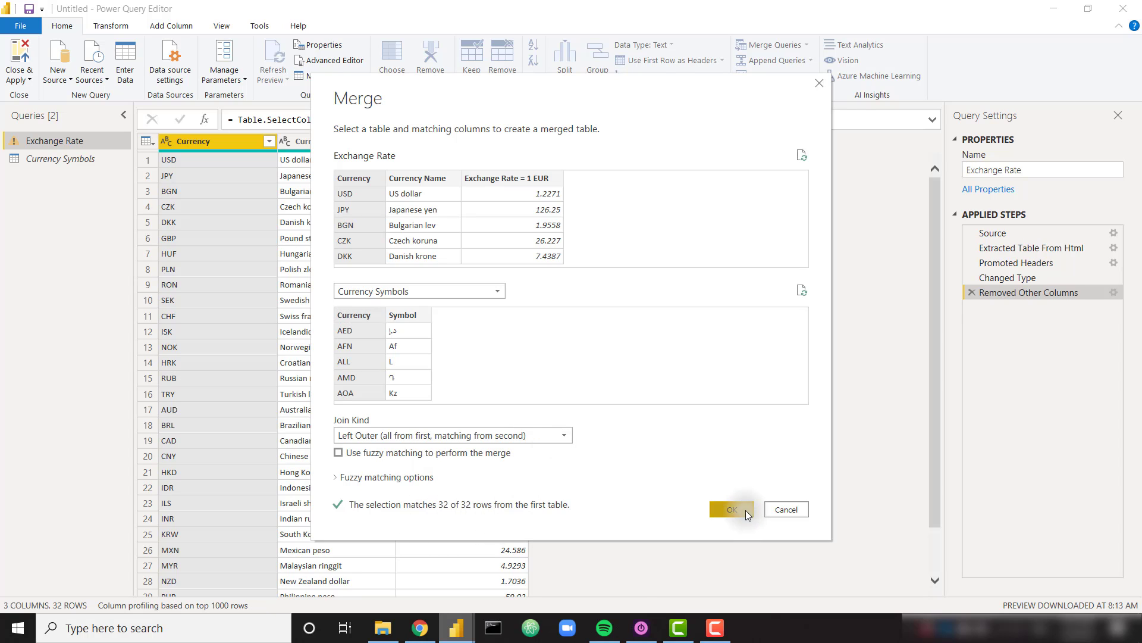
Expand only the Symbol field from the merged Currency Symbols column, without using the original column name as prefix.
left_click(639, 142)
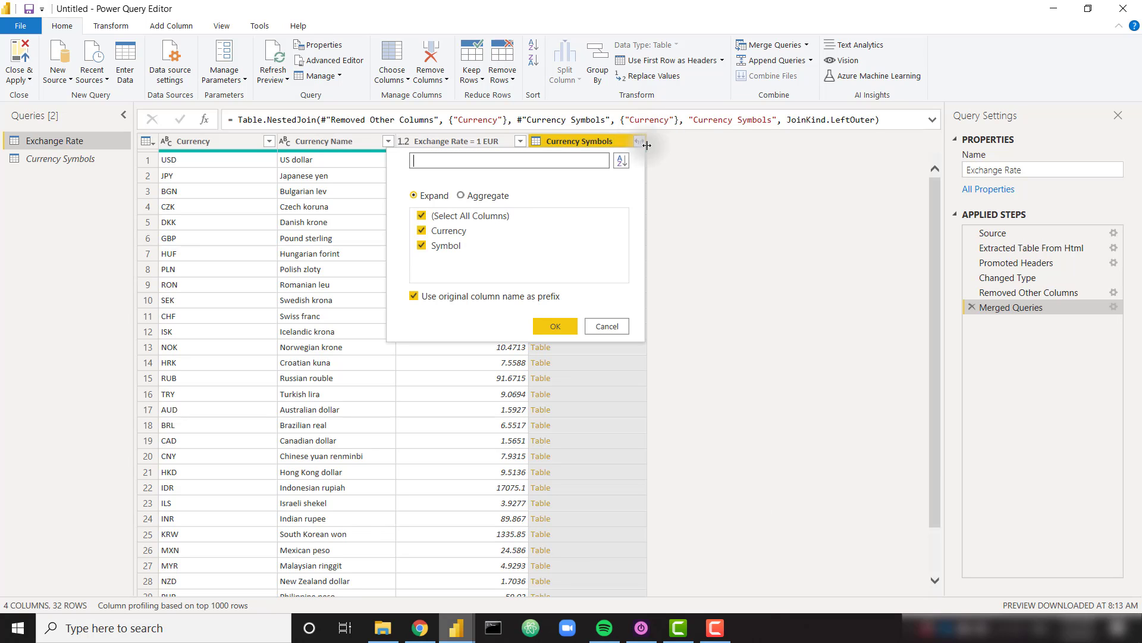
left_click(458, 231)
left_click(452, 295)
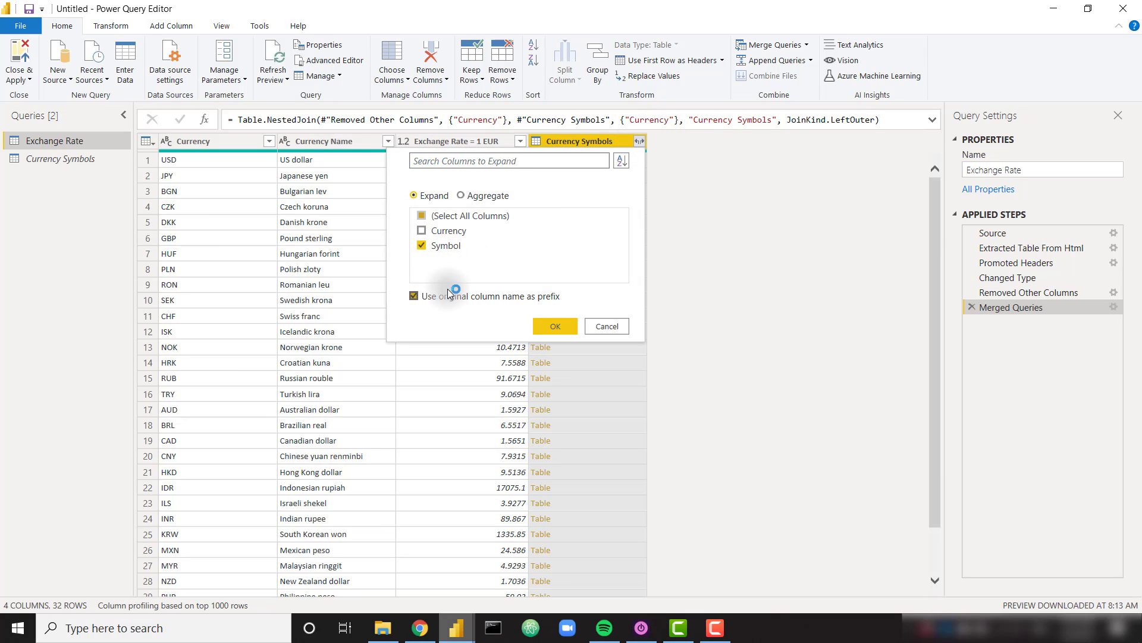
left_click(554, 328)
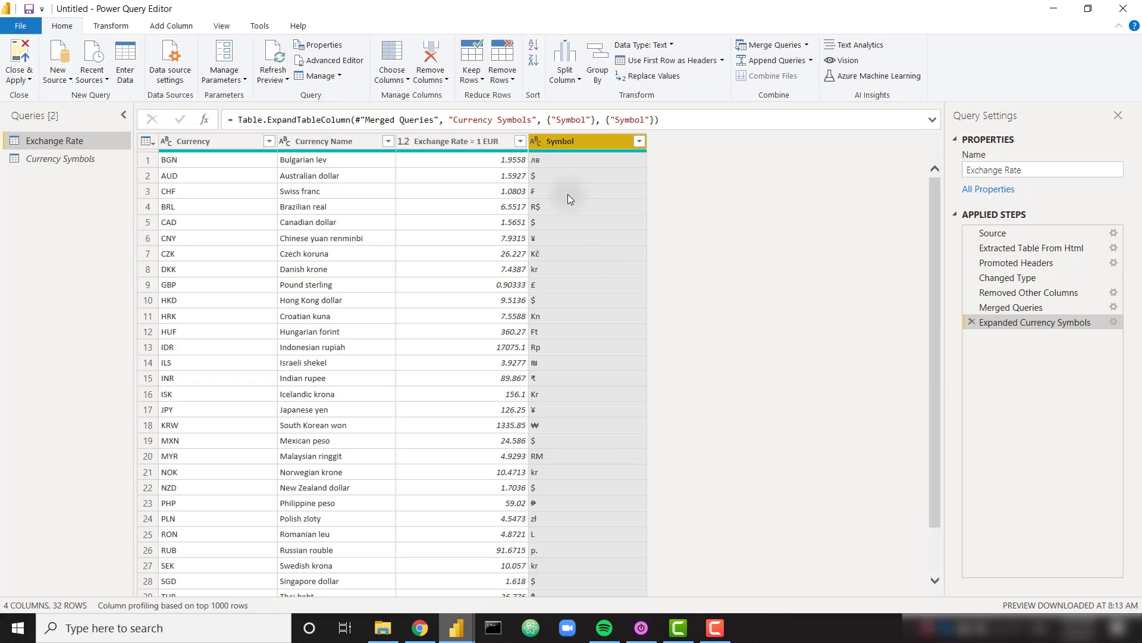
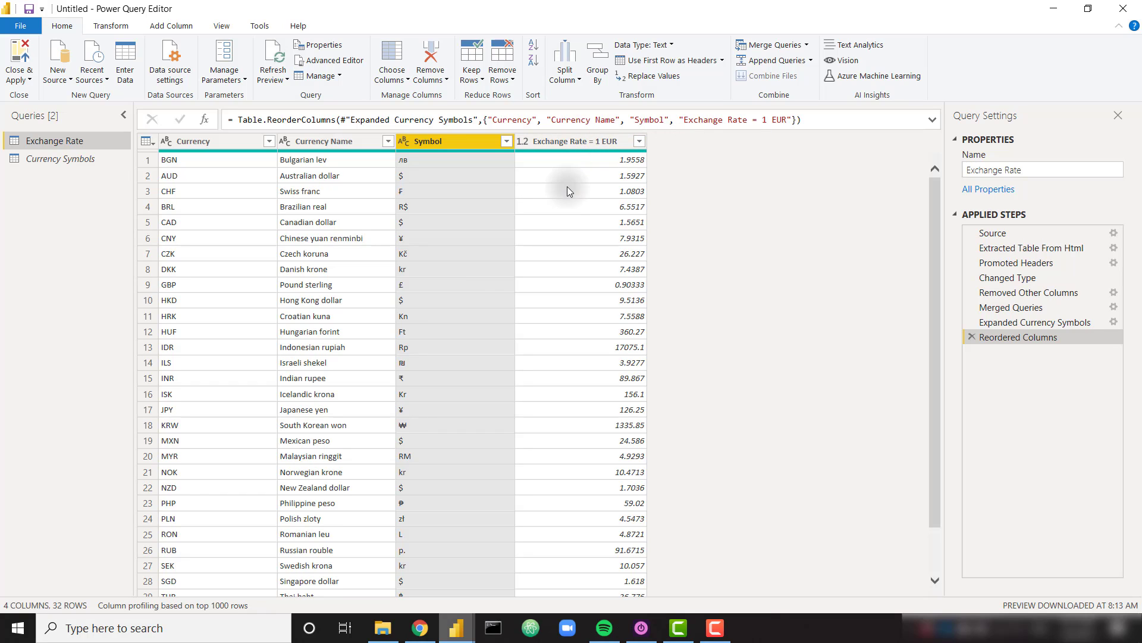
Duplicate the Exchange Rate query and delete the copy's Reordered Columns, Expanded Currency Symbols and Merged Queries steps.
right_click(67, 143)
left_click(108, 252)
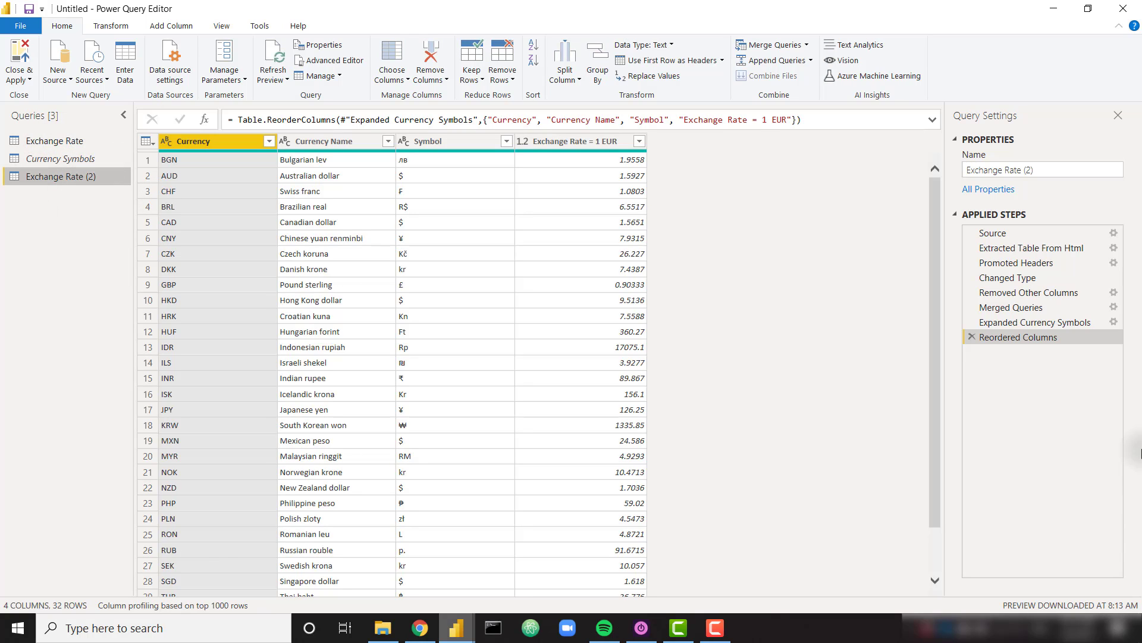
left_click(972, 336)
left_click(971, 323)
left_click(970, 308)
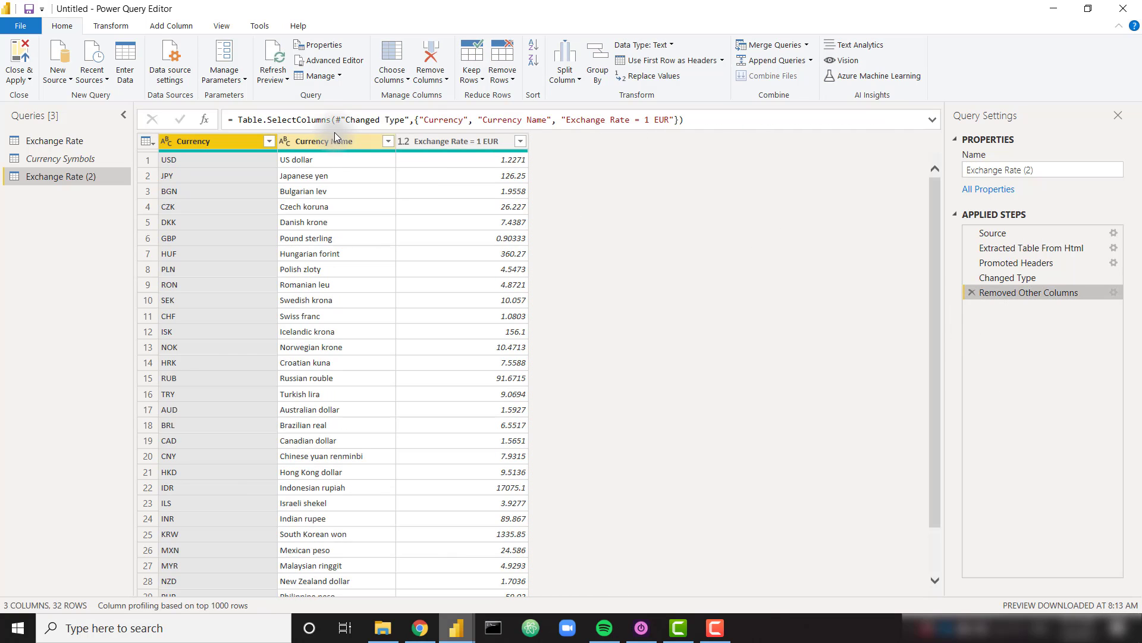
Filter the duplicated query's Currency column to USD only and drill down into its Exchange Rate = 1 EUR value.
left_click(269, 141)
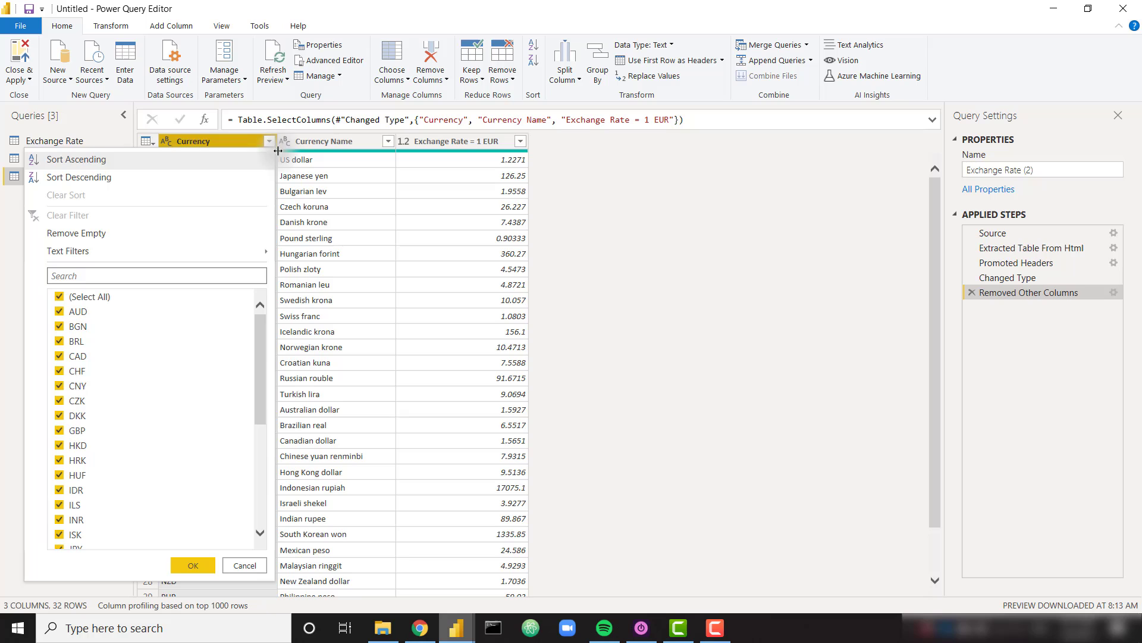
left_click(89, 297)
scroll(104, 416, "down", 5)
left_click(74, 528)
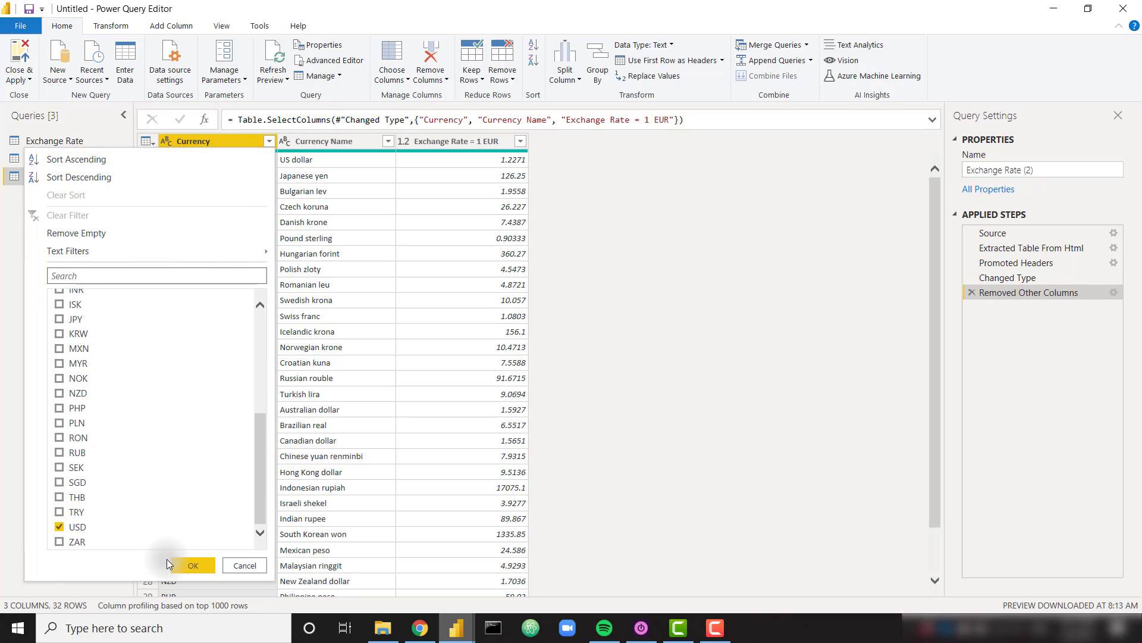
left_click(189, 563)
right_click(477, 166)
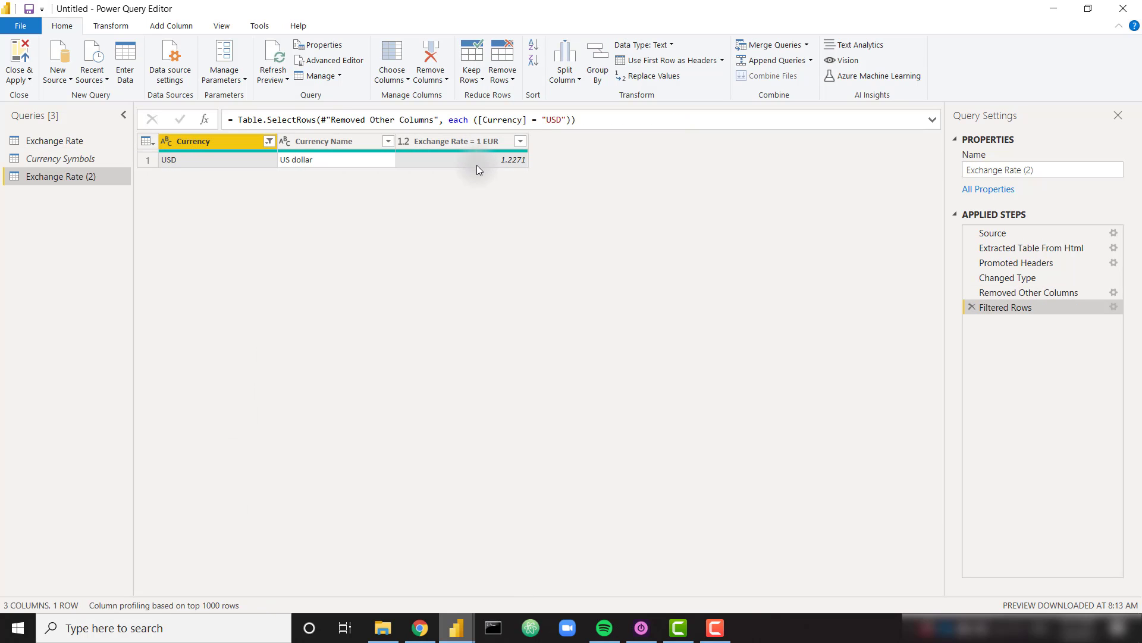
left_click(533, 227)
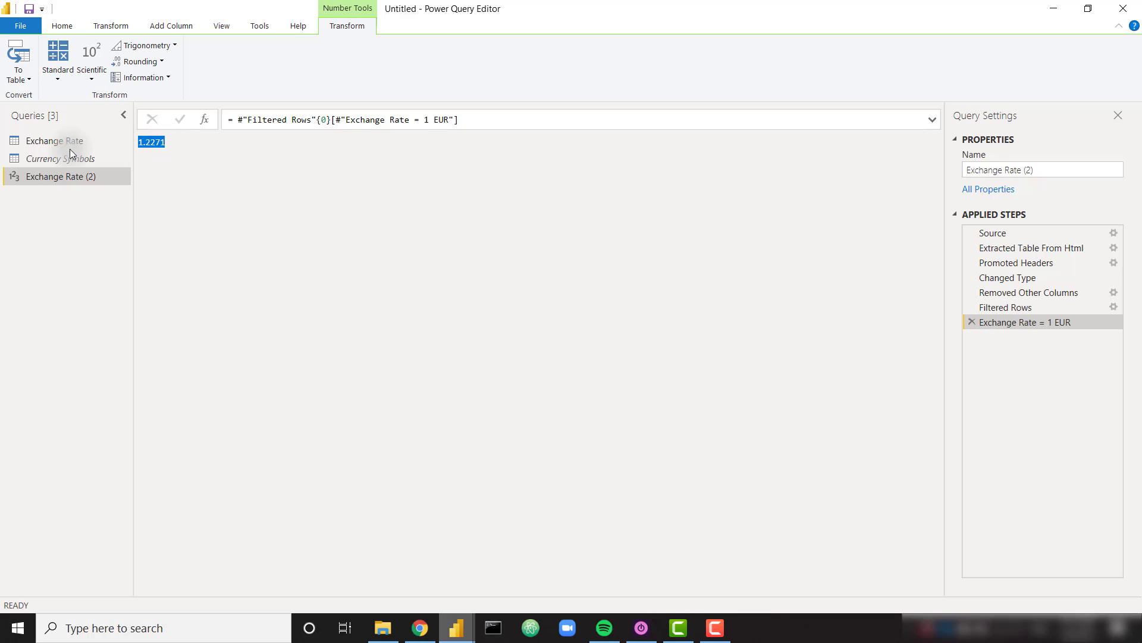
Add a custom column named Exchange Rate USD to the Exchange Rate query with the formula [#"Exchange Rate = 1 EUR"] / #"Exchange Rate (2)".
left_click(42, 141)
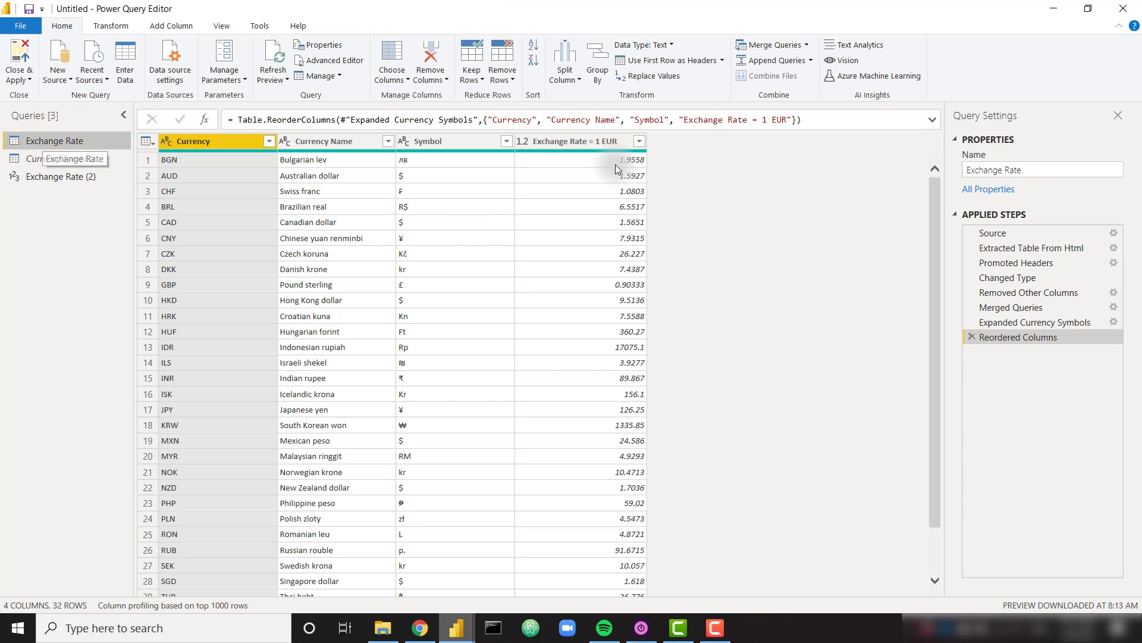
left_click(170, 26)
left_click(67, 60)
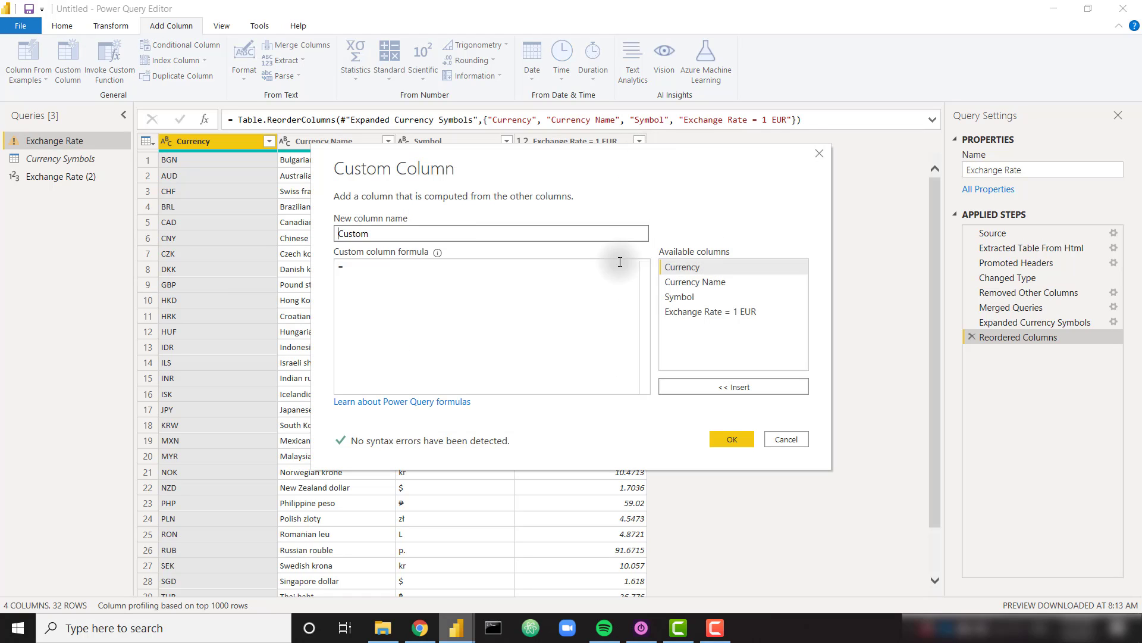
type("Ex")
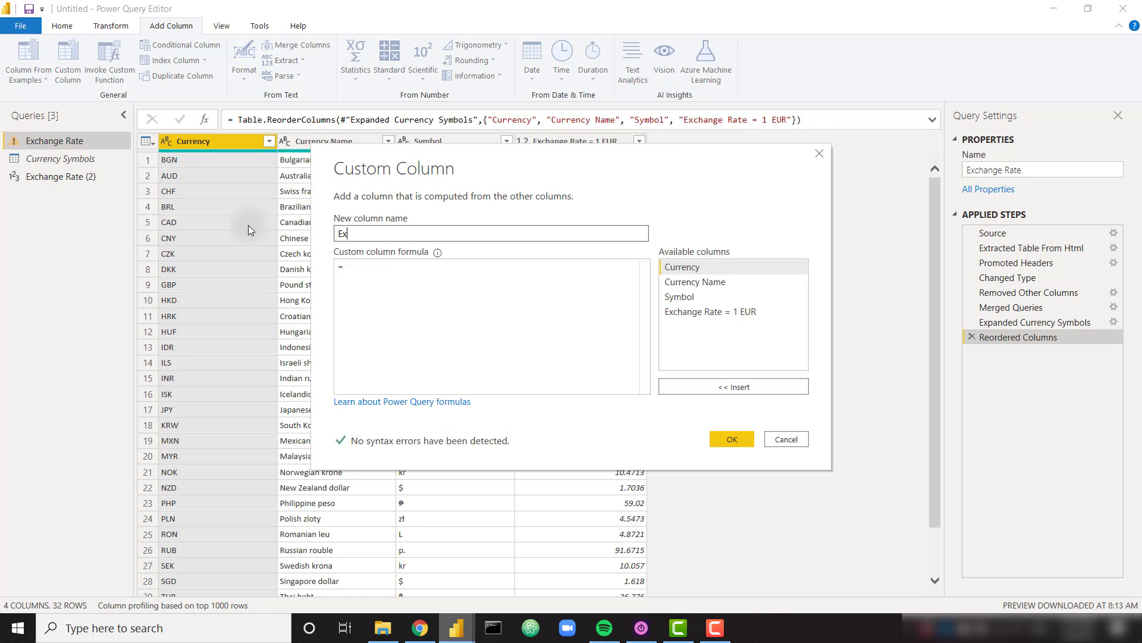
type("cha")
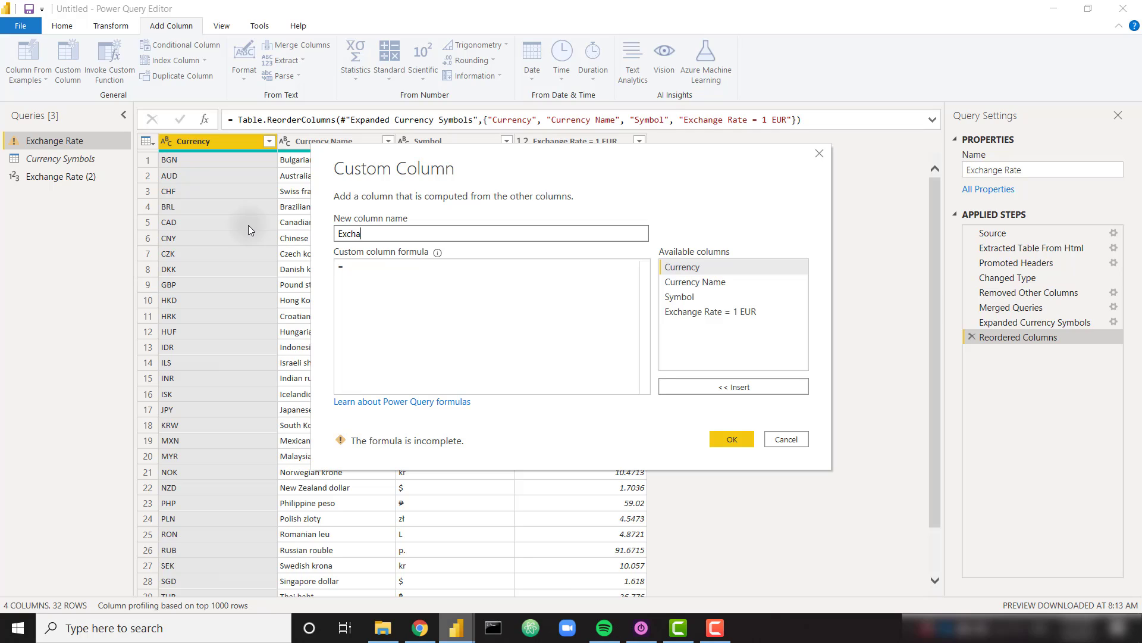
type("nge Rate USD")
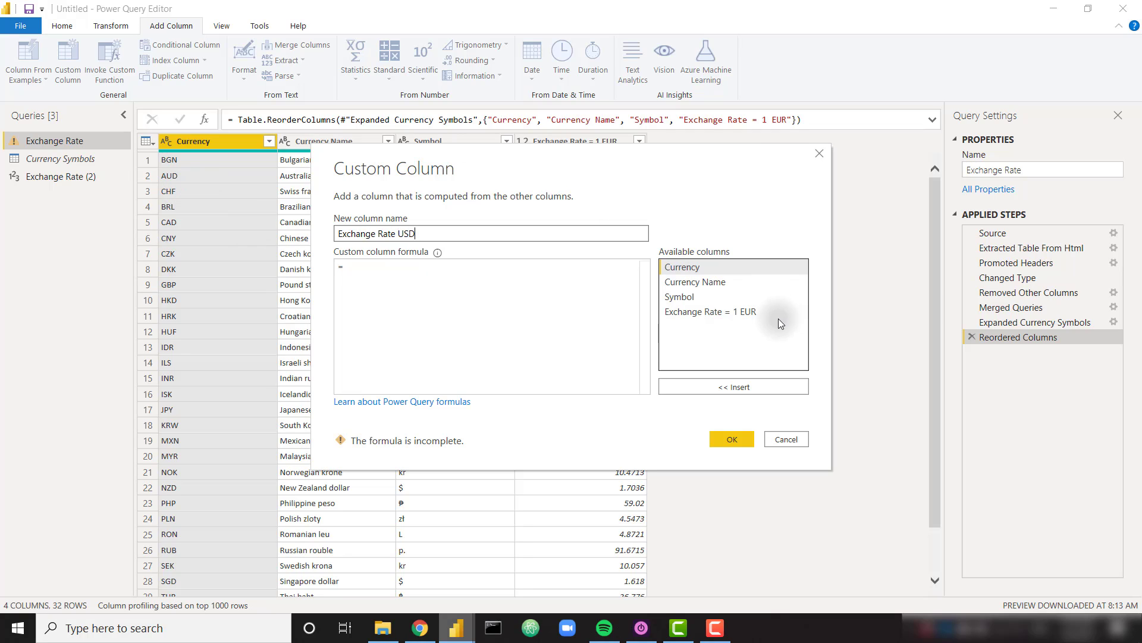
double_click(720, 312)
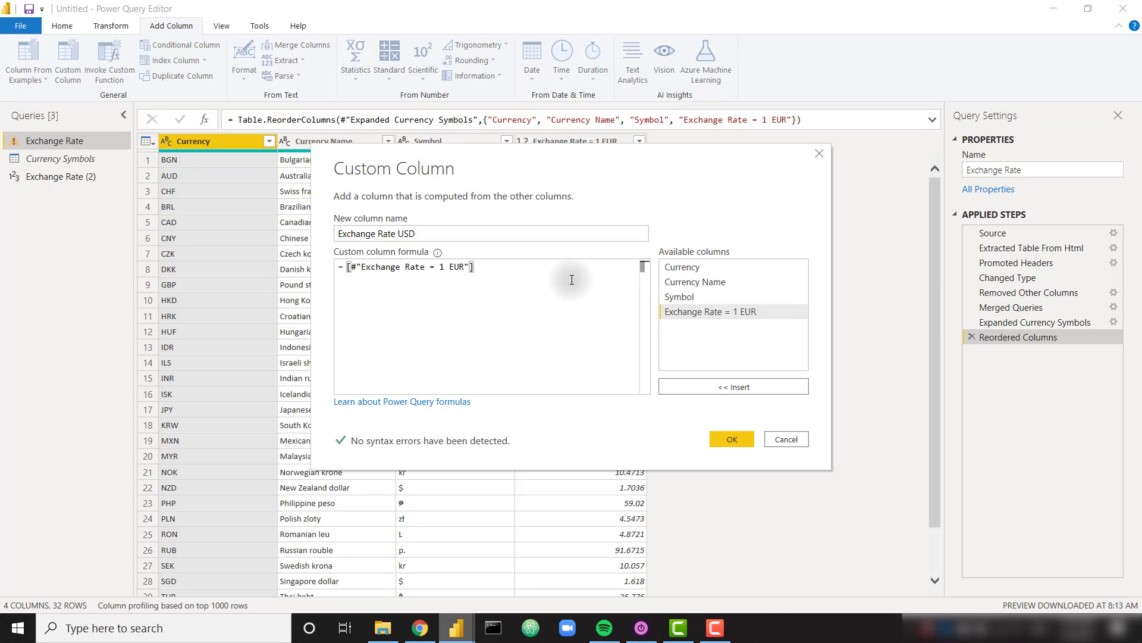
type("/")
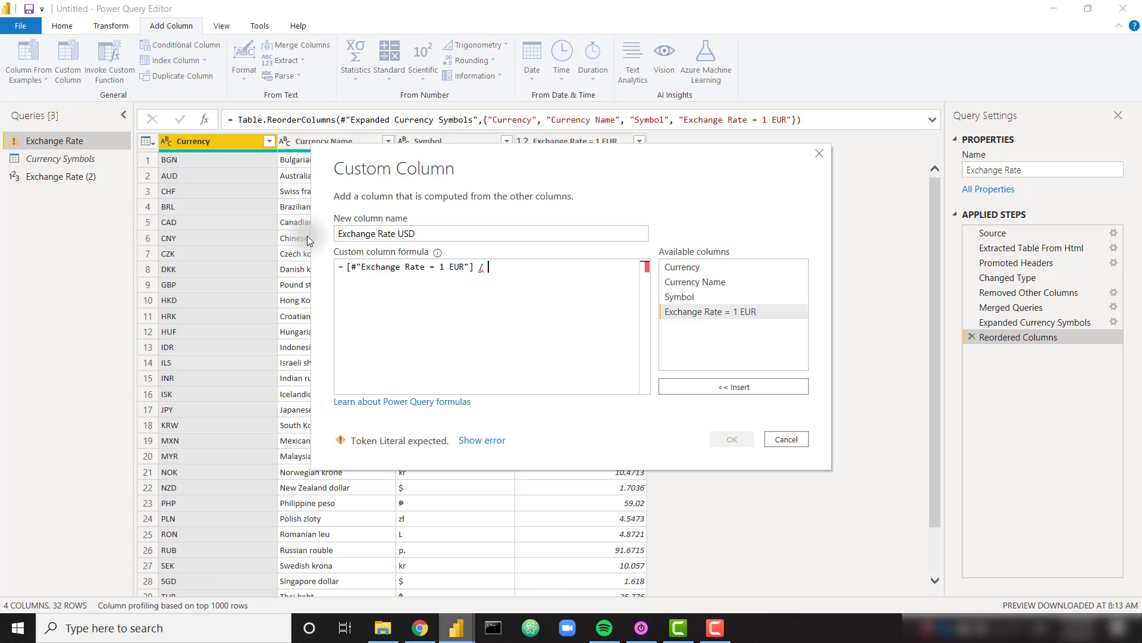
type(" exh")
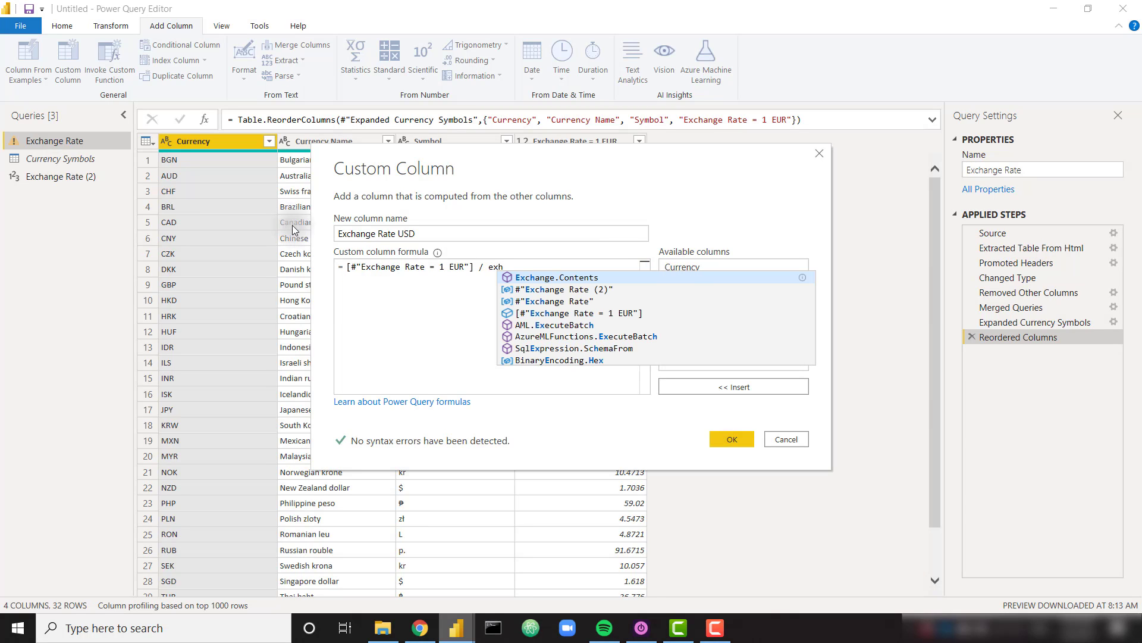
left_click(598, 290)
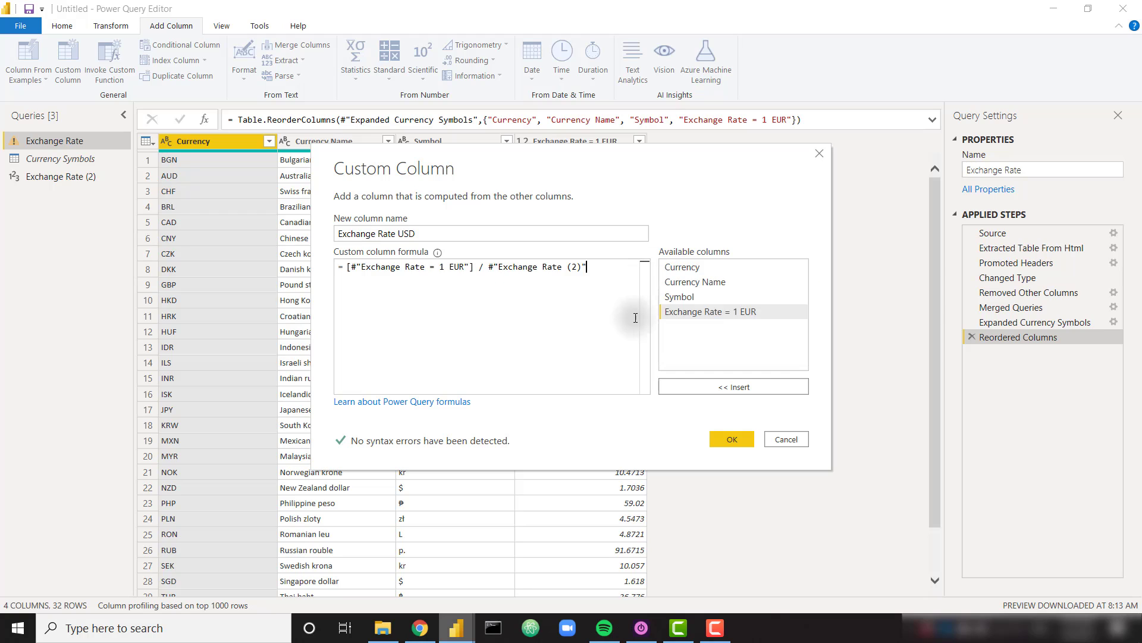
left_click(733, 438)
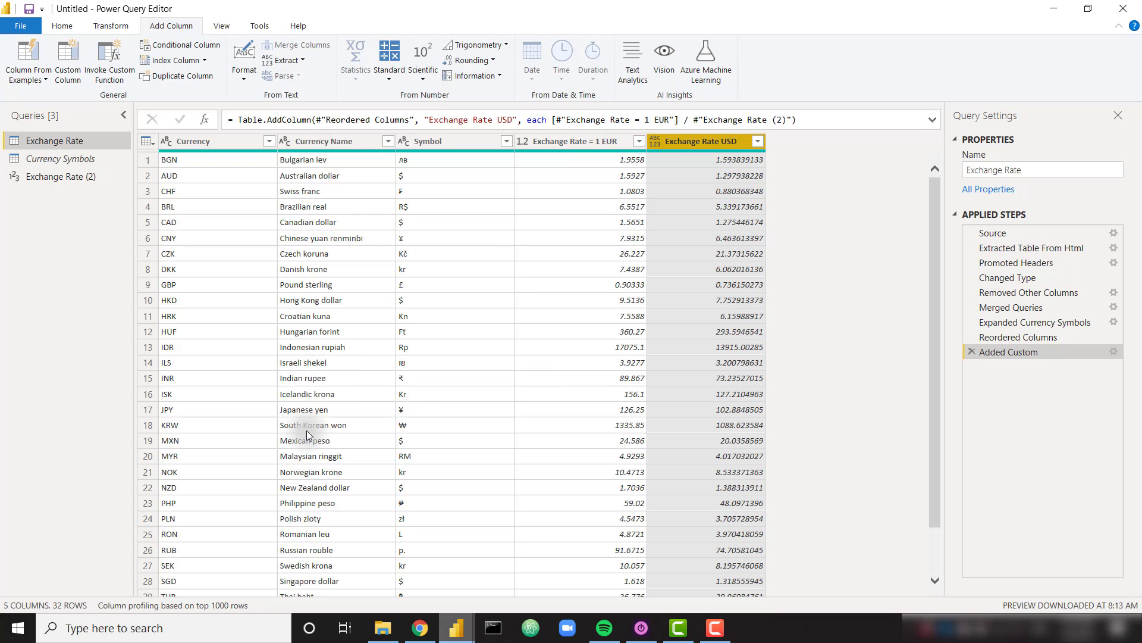
Review the Exchange Rate USD values through the last rows and check the divisor value held in the Exchange Rate (2) query.
scroll(342, 517, "down", 3)
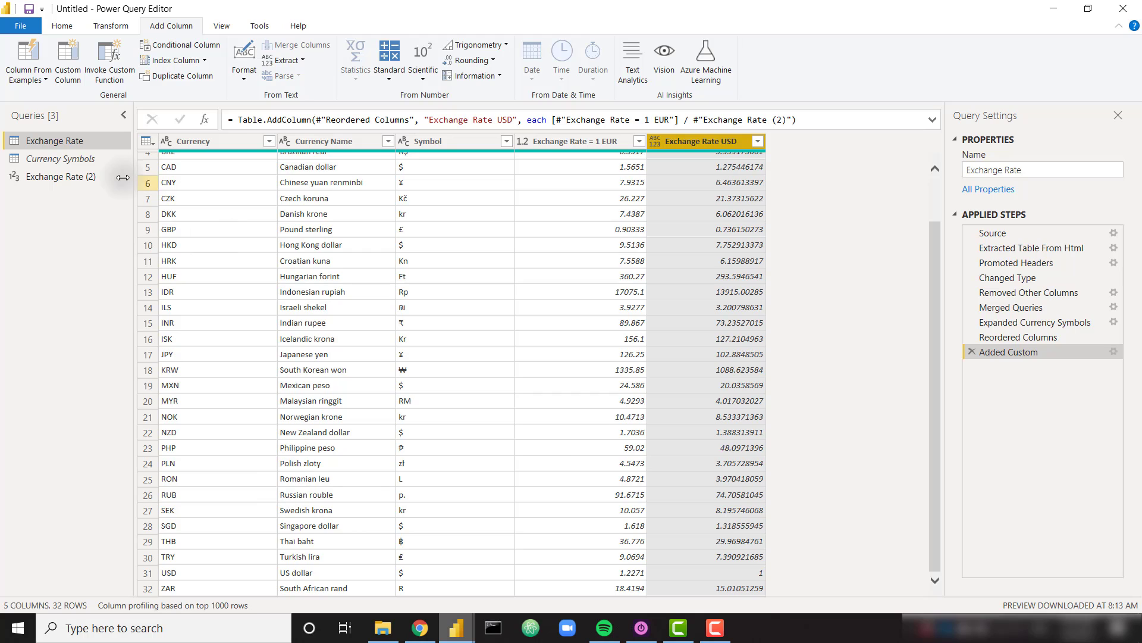
left_click(90, 175)
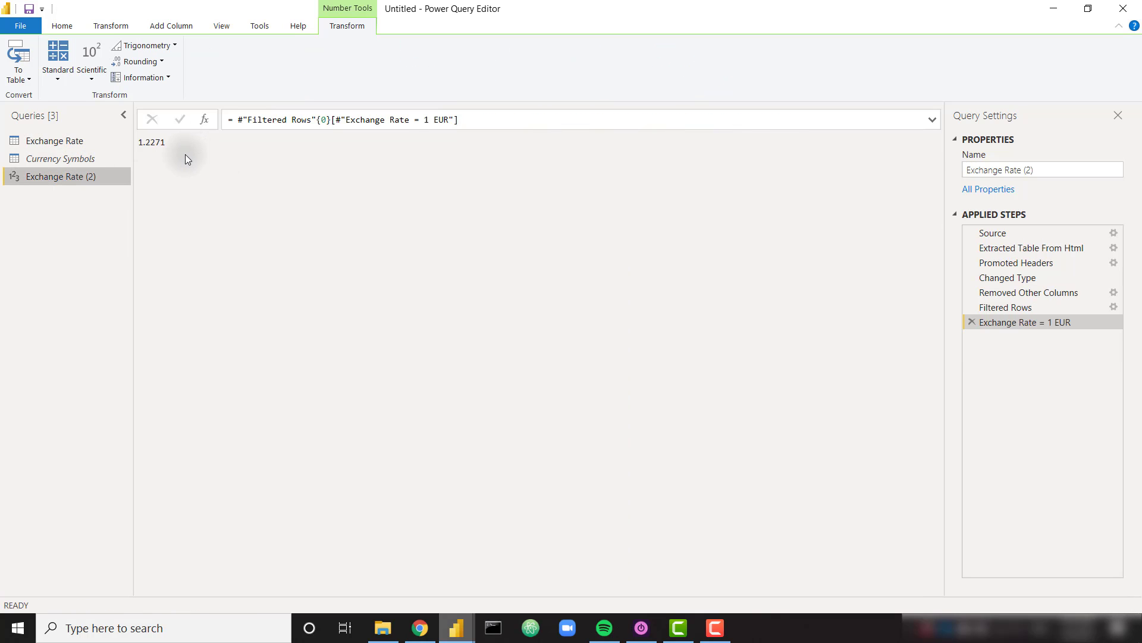
left_click(69, 141)
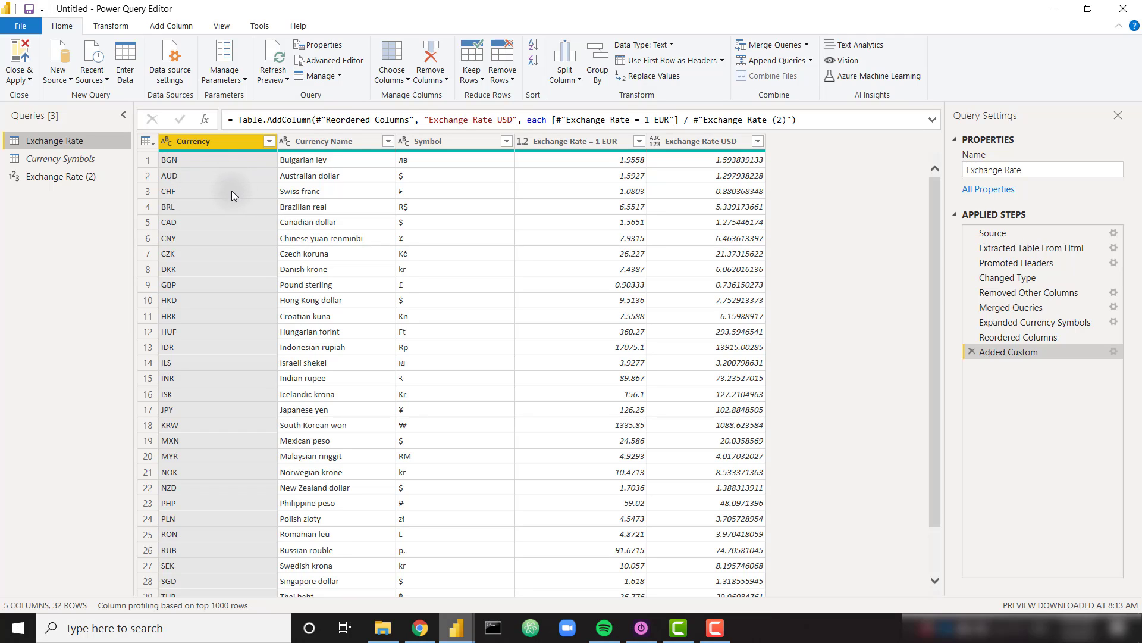
Remove the Exchange Rate = 1 EUR column from the Exchange Rate query.
right_click(581, 141)
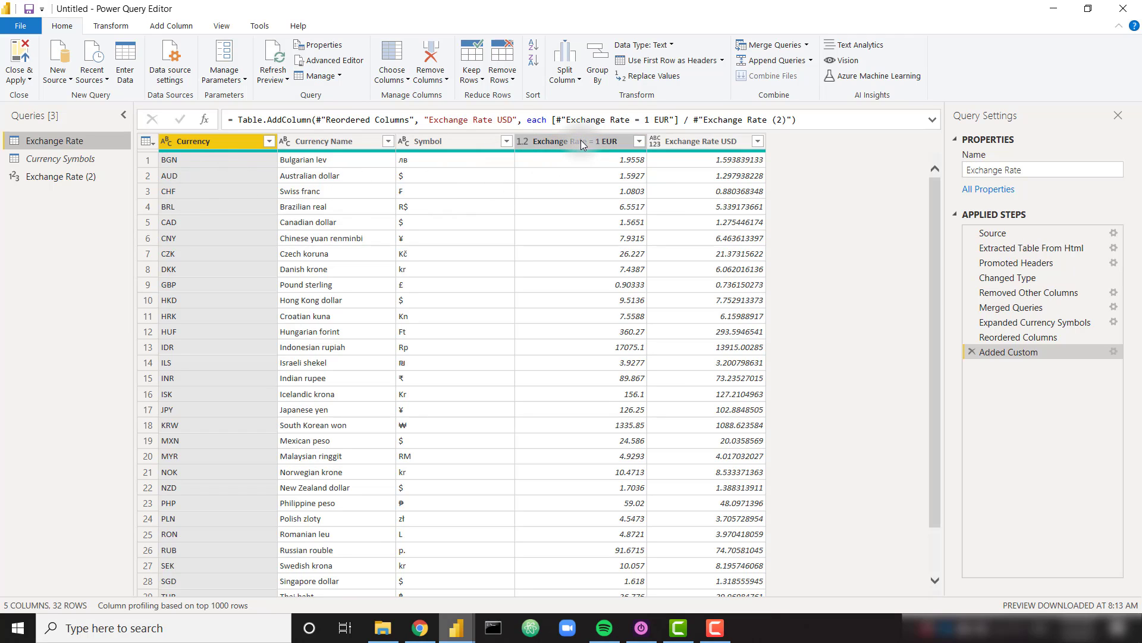
left_click(668, 174)
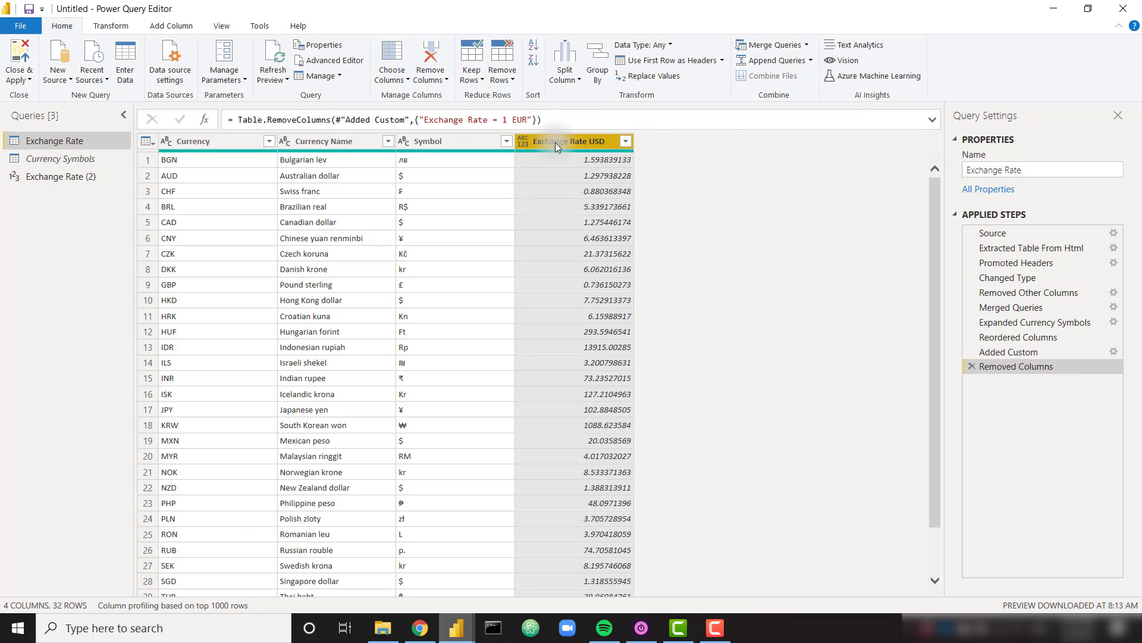
scroll(662, 495, "down", 2)
scroll(691, 322, "up", 2)
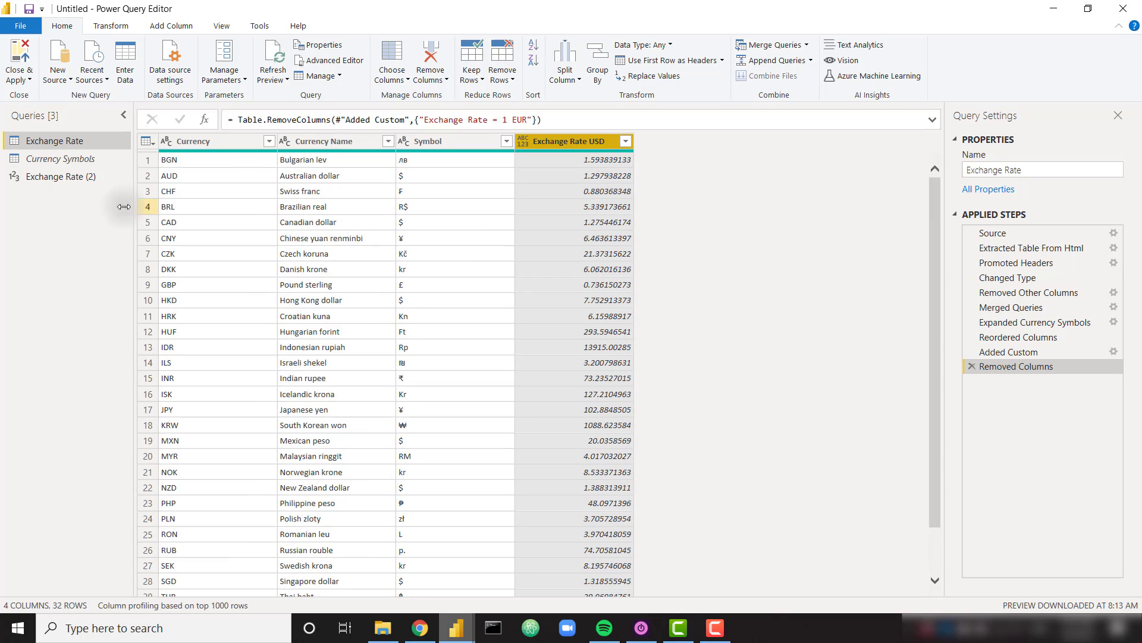
Disable loading of the Exchange Rate (2) query, then close Power Query and apply the changes to the untitled report.
left_click(78, 180)
right_click(78, 176)
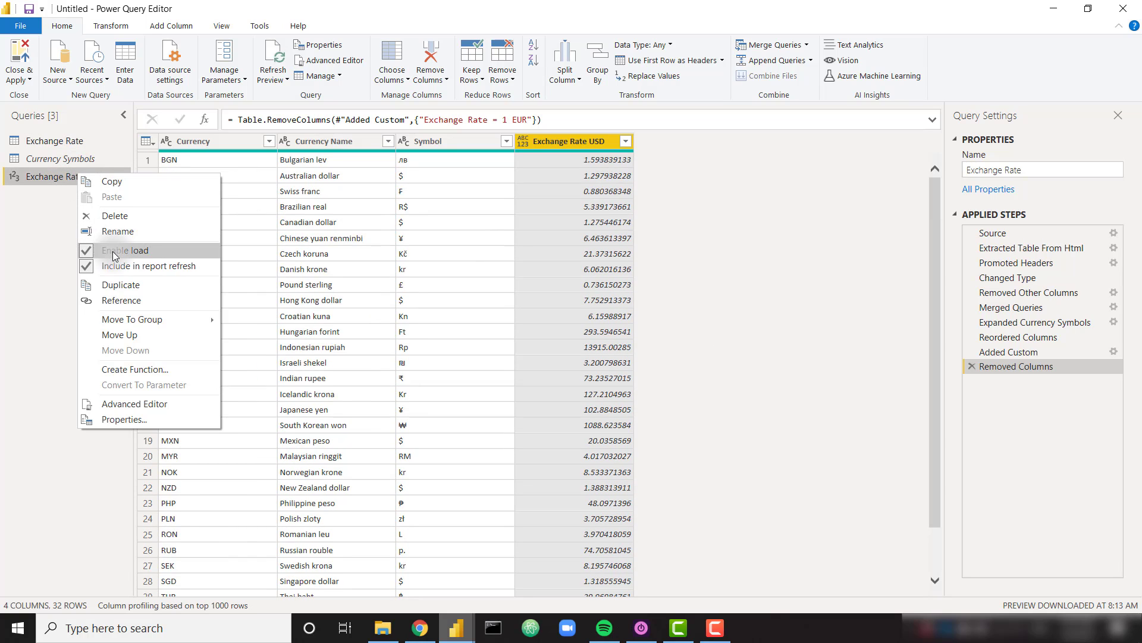
left_click(97, 248)
left_click(74, 140)
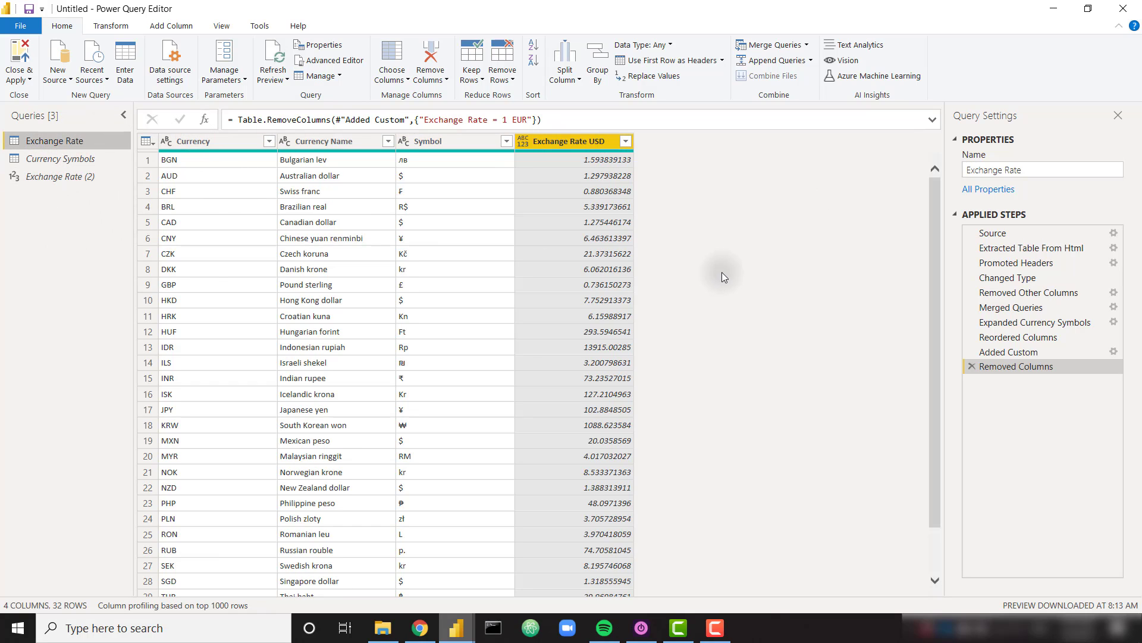
left_click(20, 57)
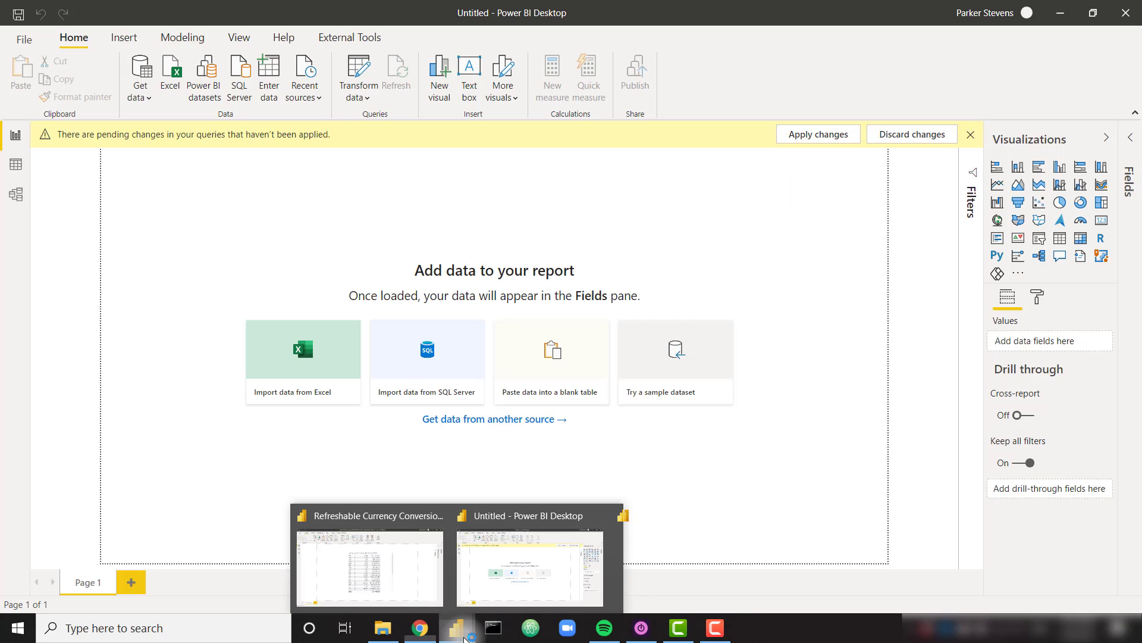
left_click(540, 589)
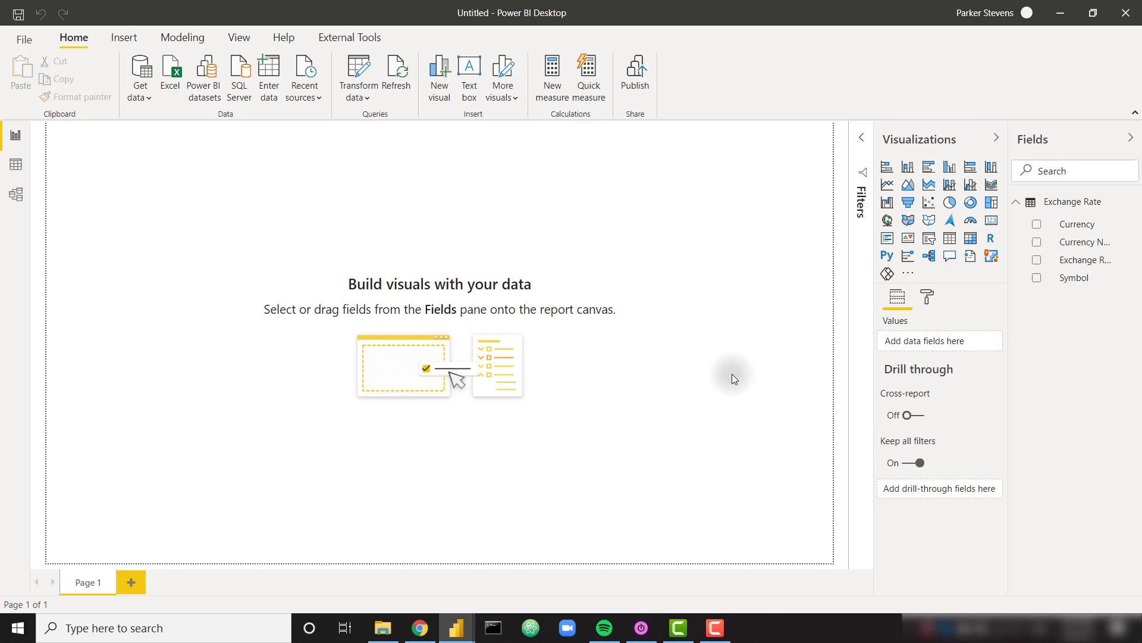
Start a manually entered data table named Sales and name its first column Revenue.
left_click(268, 82)
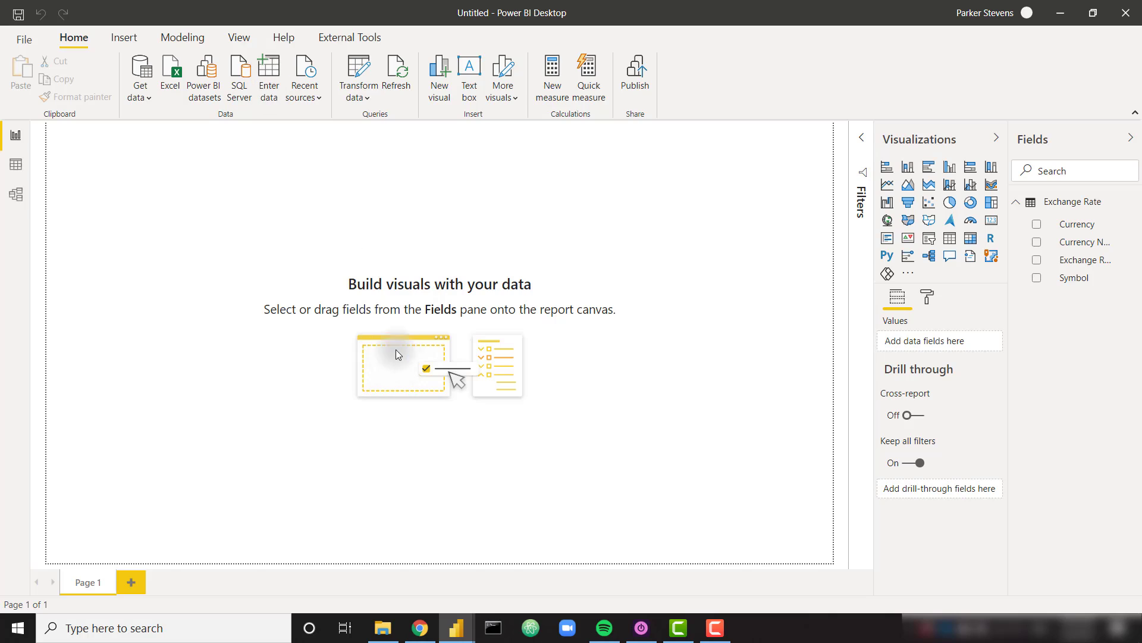
left_click_drag(345, 505, 233, 483)
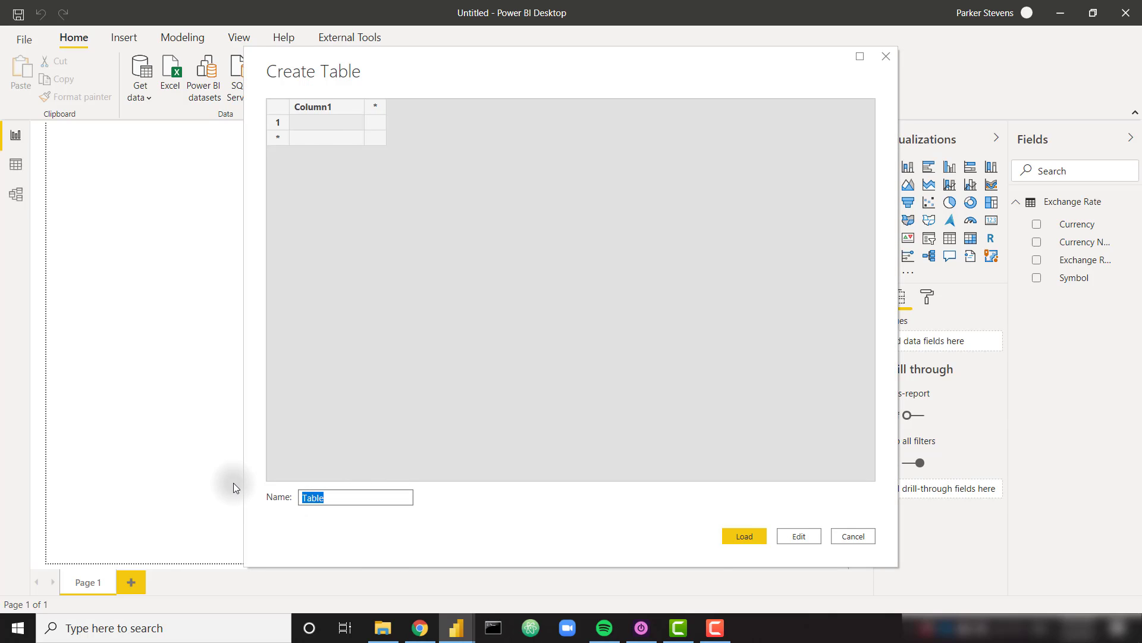
type("Sales")
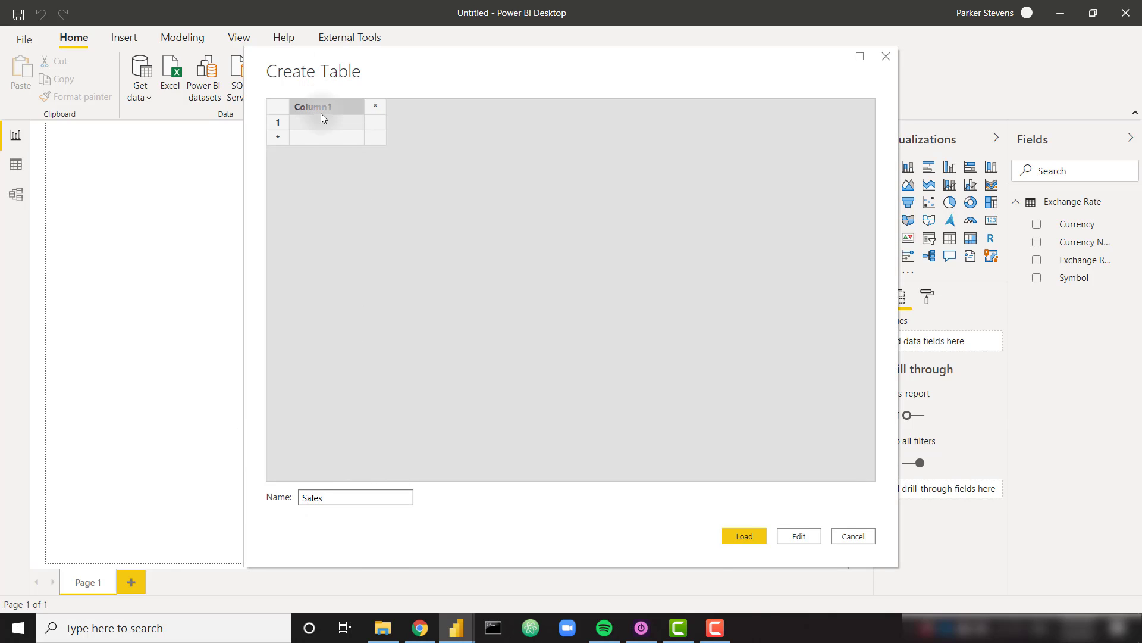
double_click(322, 112)
type("Revenue")
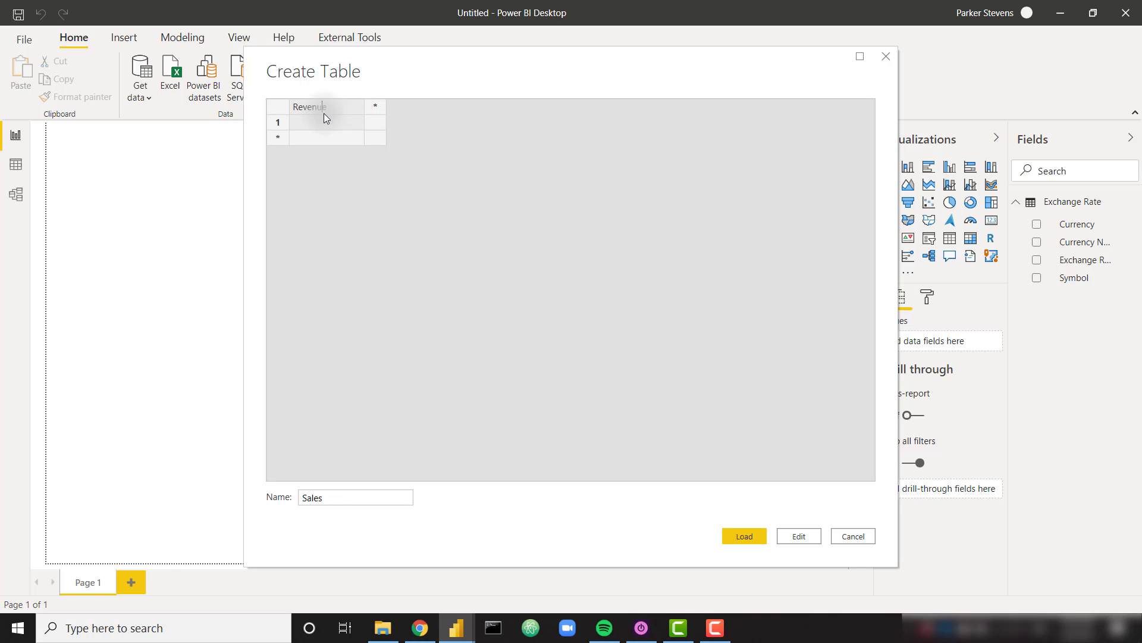
key("Return")
Fill the Revenue column with 1000, 2000 and 3000, and load the Sales table into the model.
type("1000")
key("Return")
type("2")
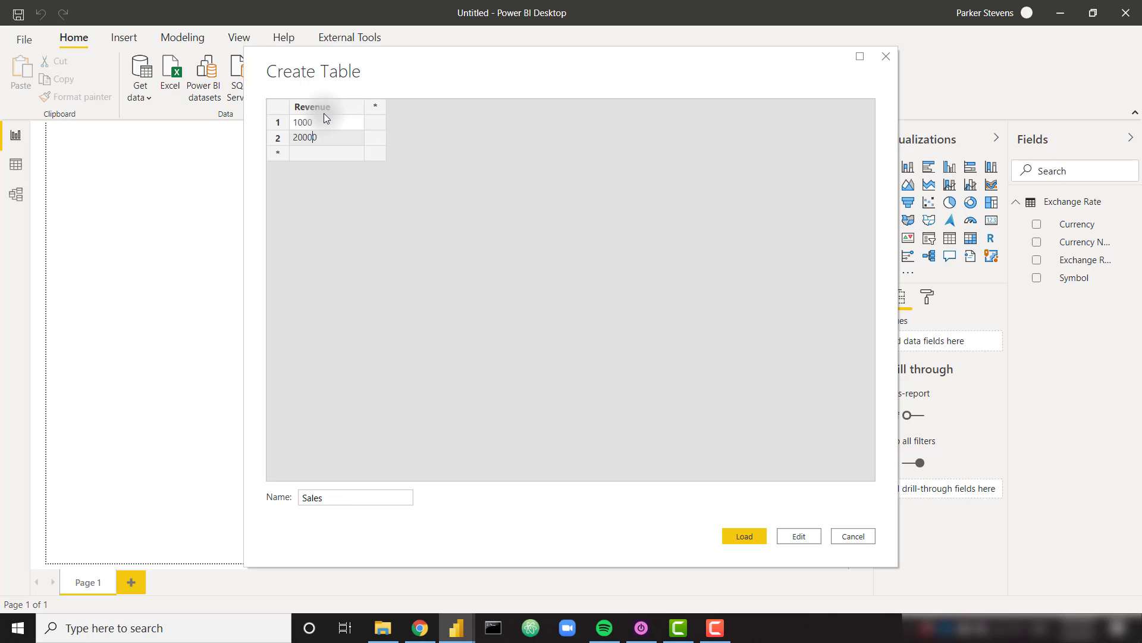
type("0000")
key("BackSpace")
key("Return")
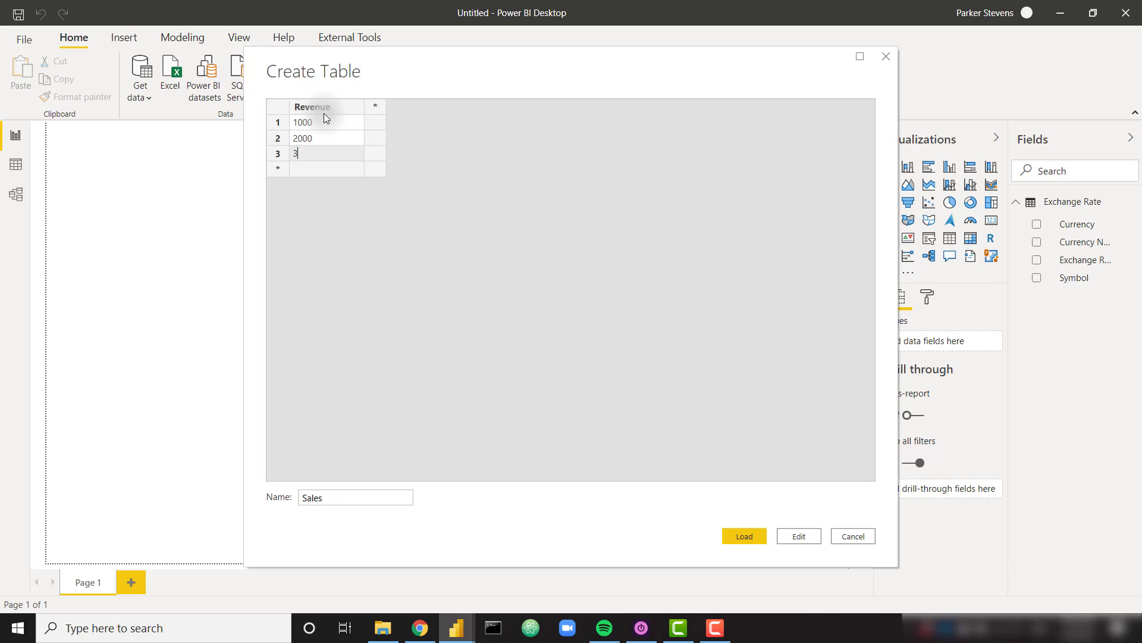
type("3000")
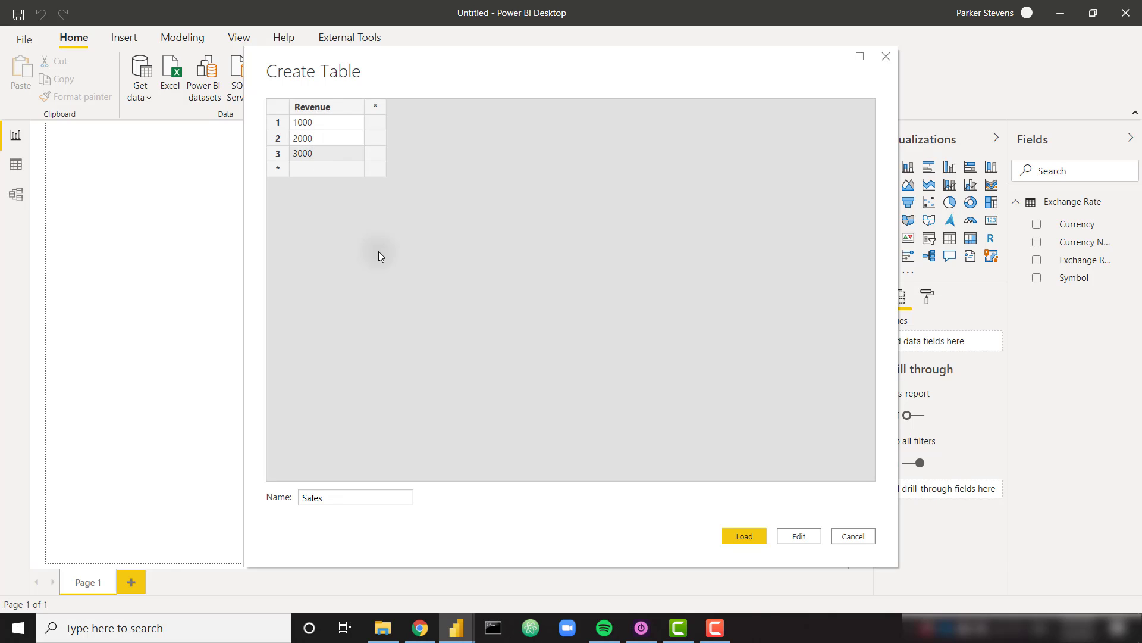
left_click(741, 533)
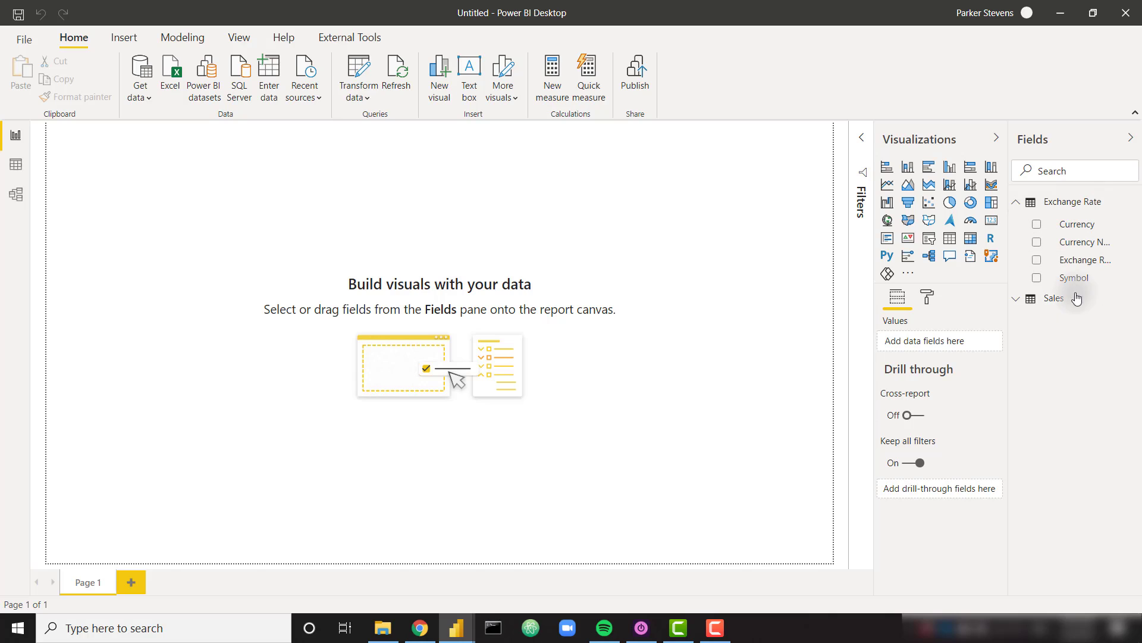
Create the measure Total Sales = SUM(Sales[Revenue]) in the Sales table and format it as currency.
right_click(1077, 297)
left_click(1073, 318)
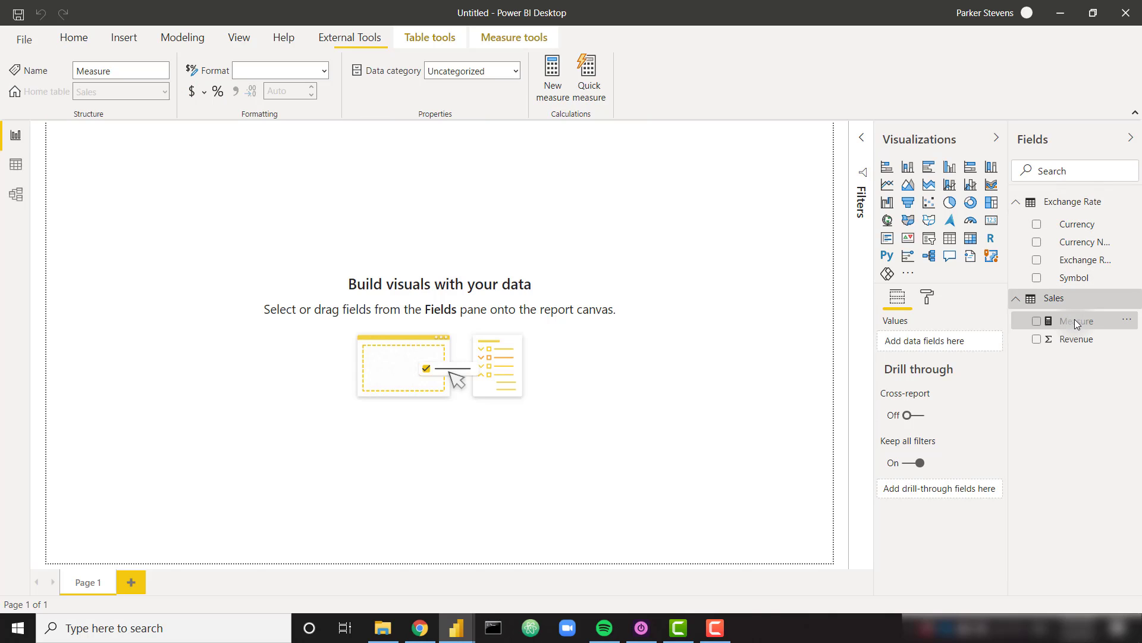
type("Total Sa")
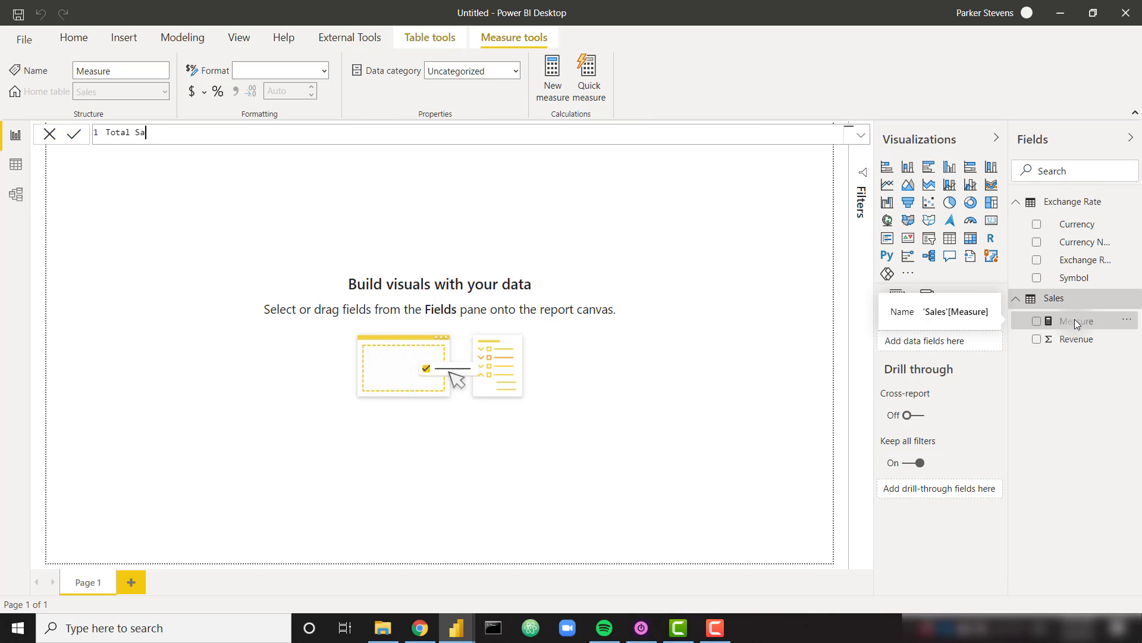
type("les = SUM(re")
key("Tab")
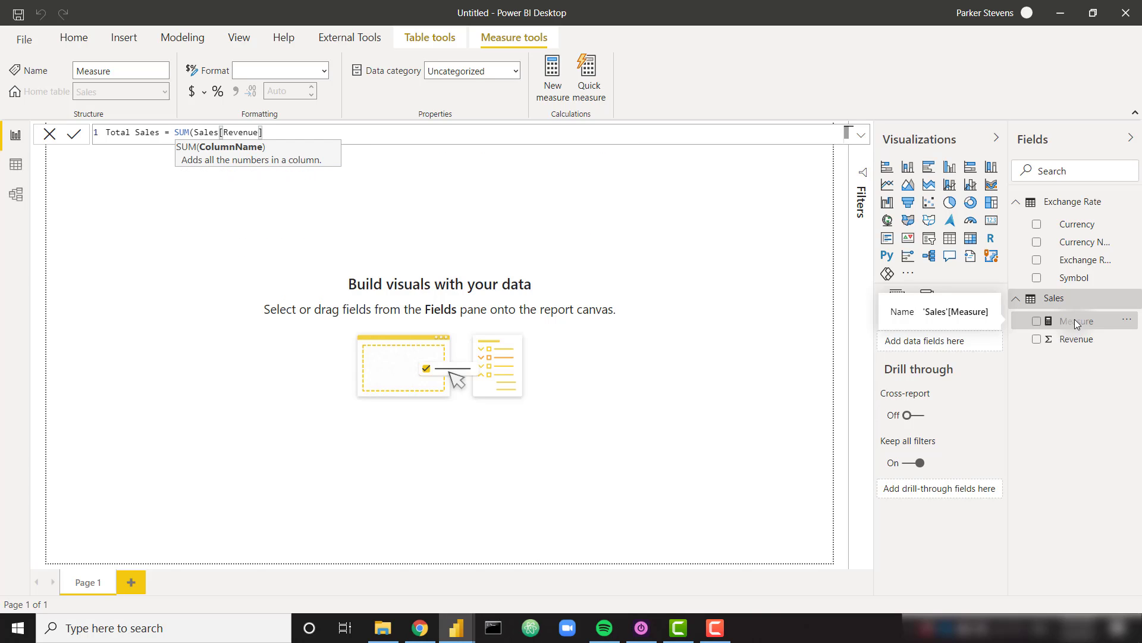
type(")")
key("Return")
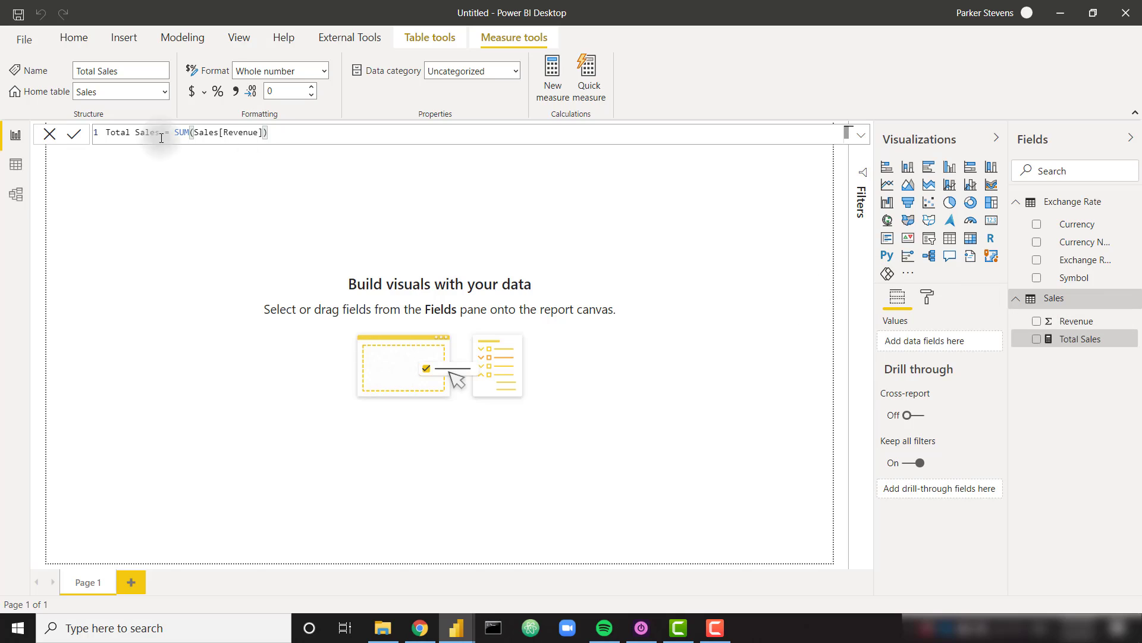
left_click(192, 94)
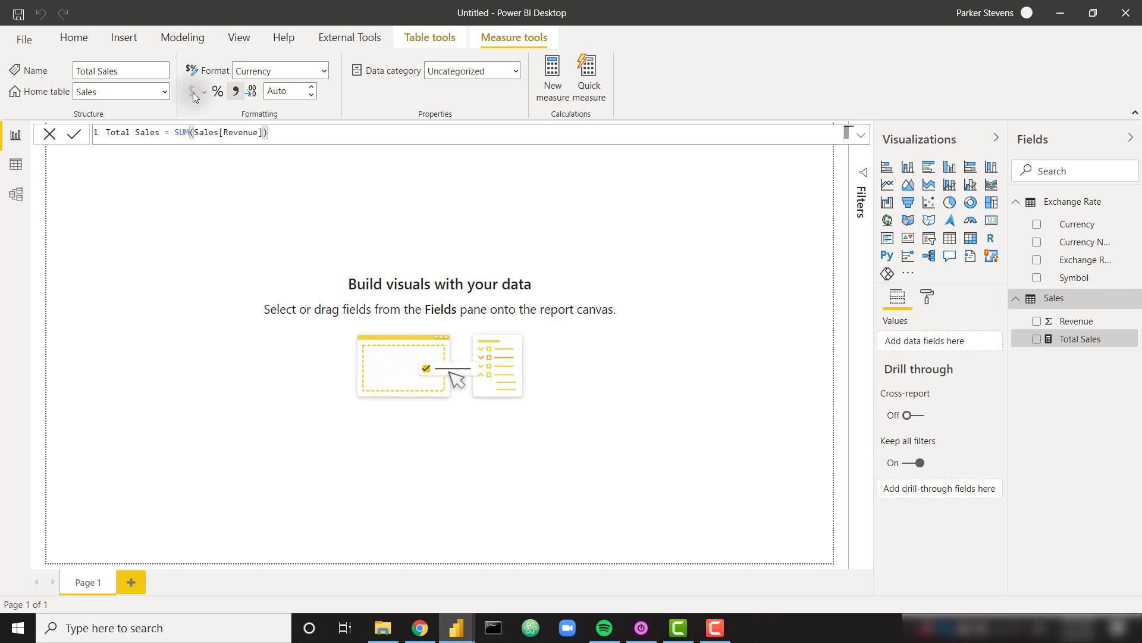
Add a card visual showing the Total Sales measure on the report page.
left_click_drag(1083, 345, 184, 291)
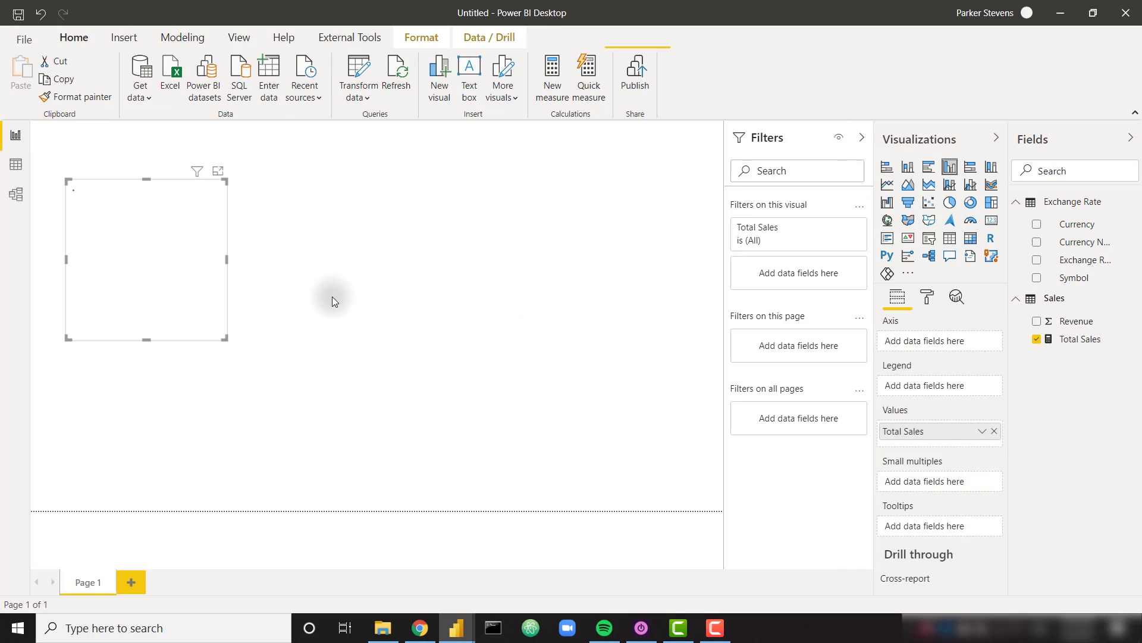
left_click(991, 220)
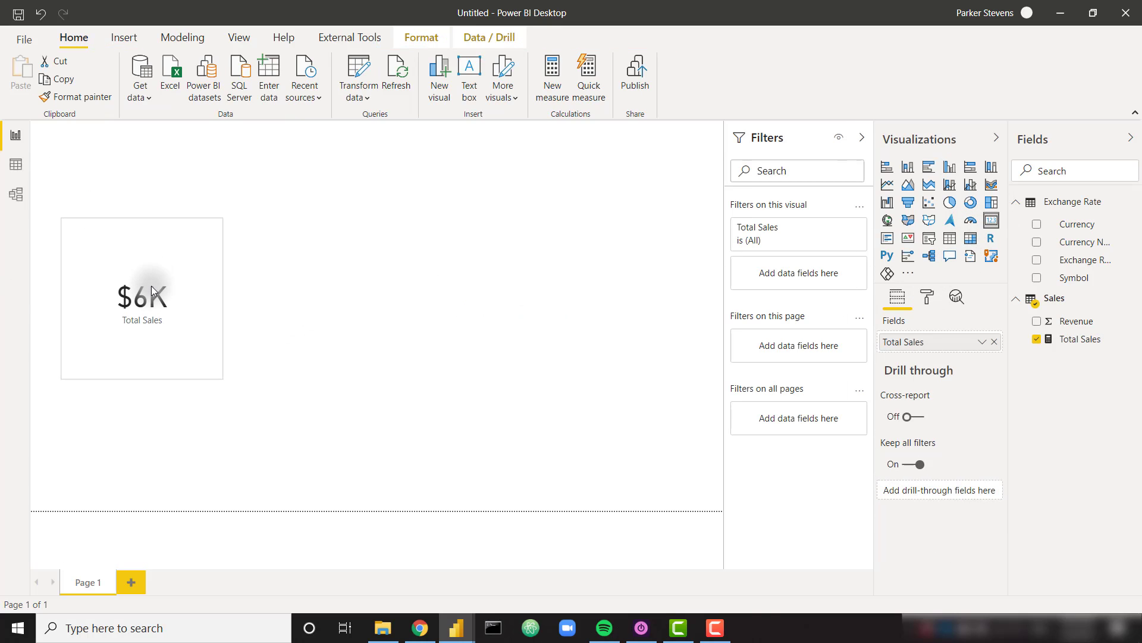
left_click(536, 281)
Insert an empty table visual beside the Total Sales card and enlarge it to about 345 by 220 pixels.
left_click(950, 239)
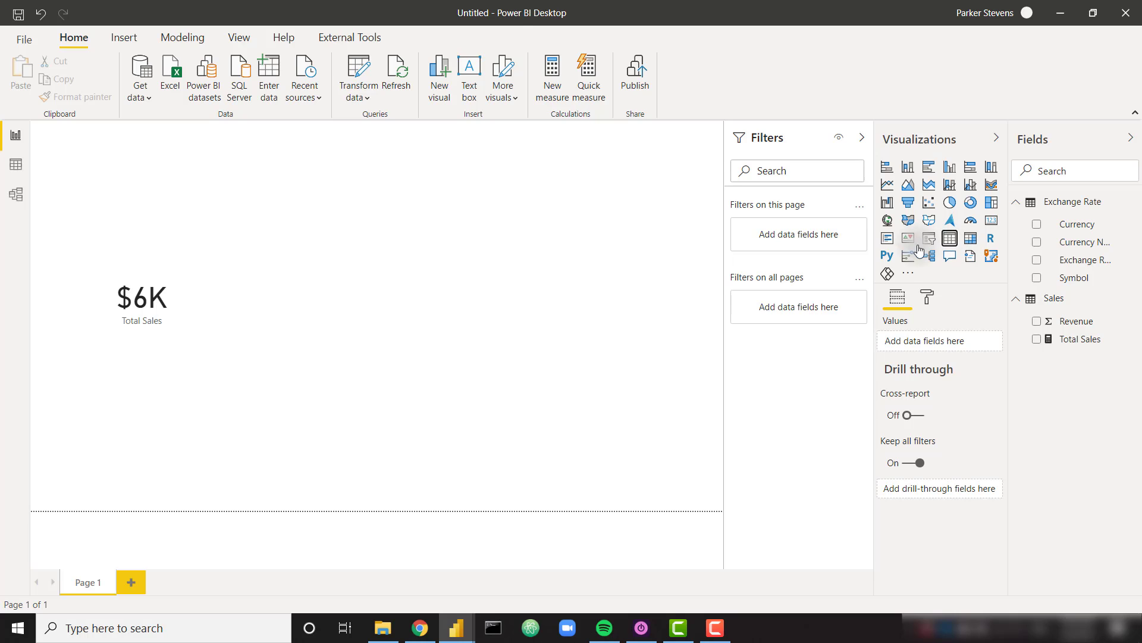
left_click_drag(199, 218, 397, 290)
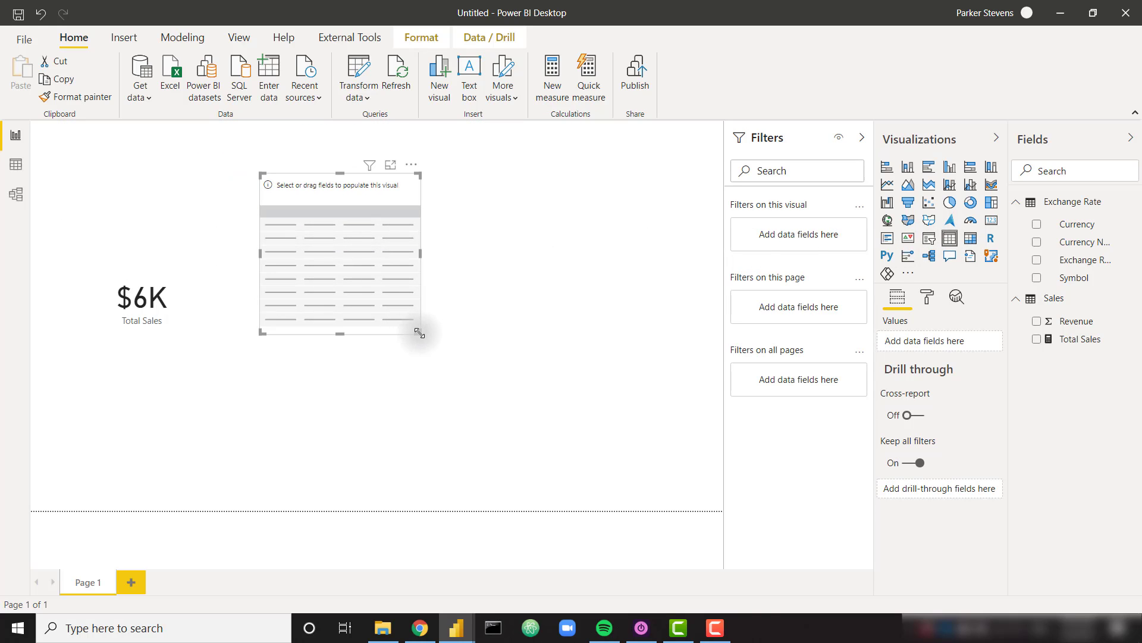
left_click_drag(419, 332, 644, 432)
left_click_drag(508, 337, 509, 344)
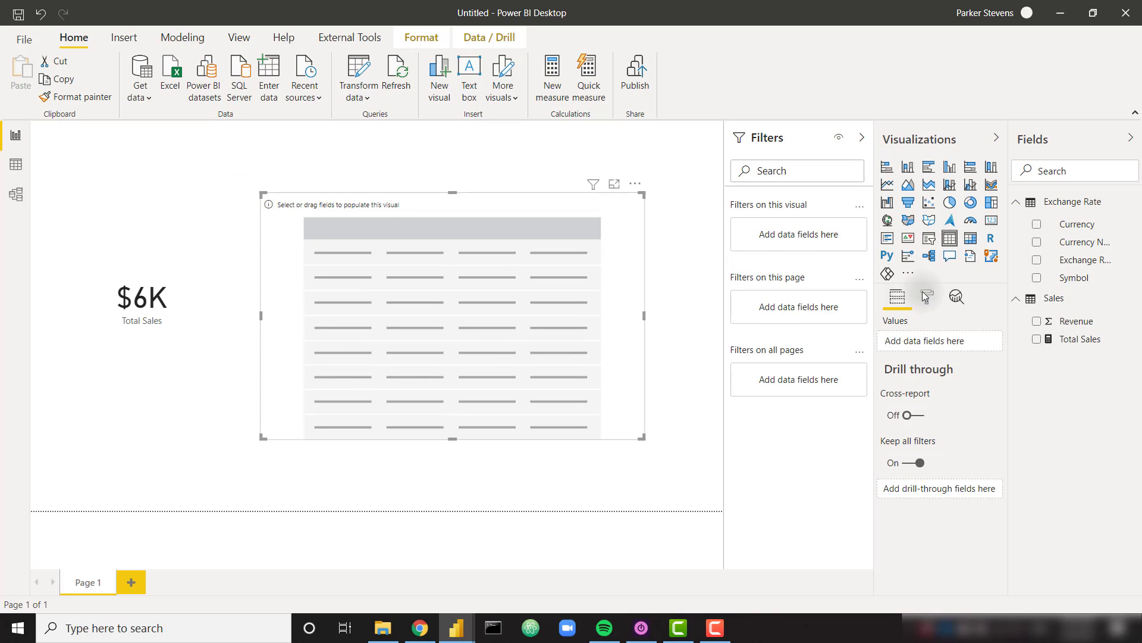
Fill the table visual with Currency, Symbol, Exchange Rate USD and Total Sales.
left_click_drag(1097, 227, 940, 340)
left_click_drag(1074, 278, 948, 346)
left_click(1036, 260)
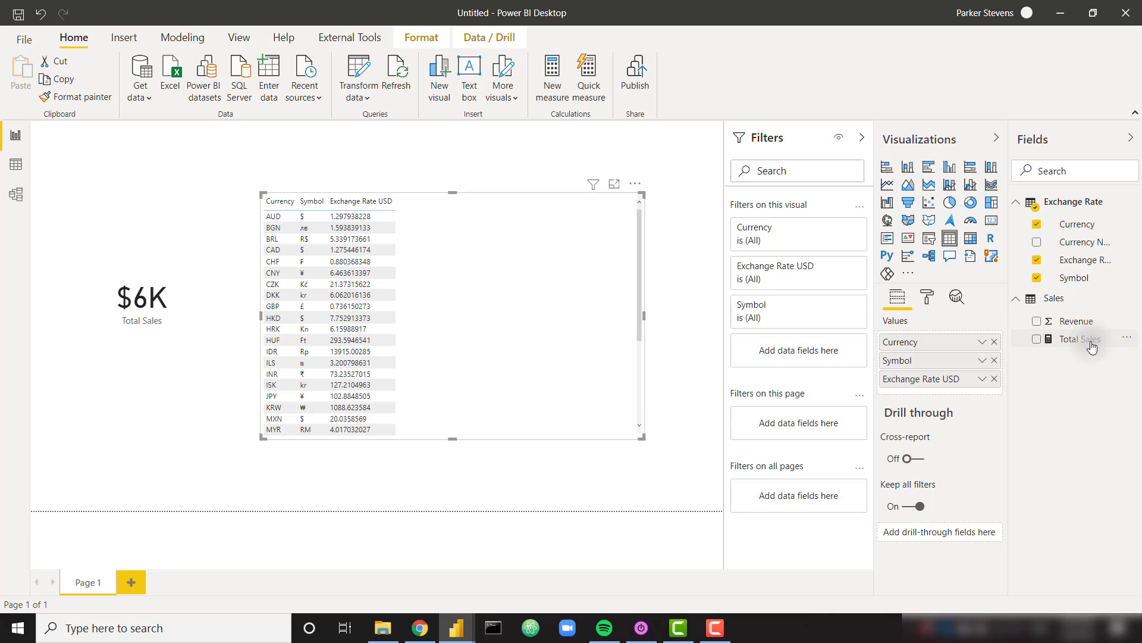
left_click(1037, 339)
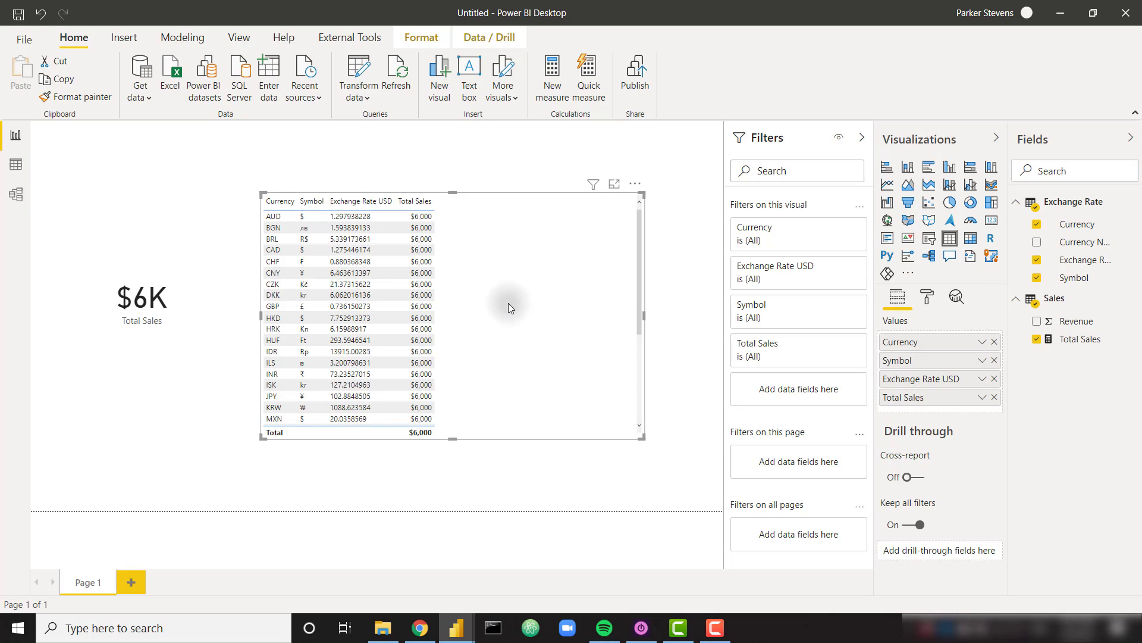
Open the report's model in the external tool Tabular Editor and expand its Tables folder.
left_click(347, 34)
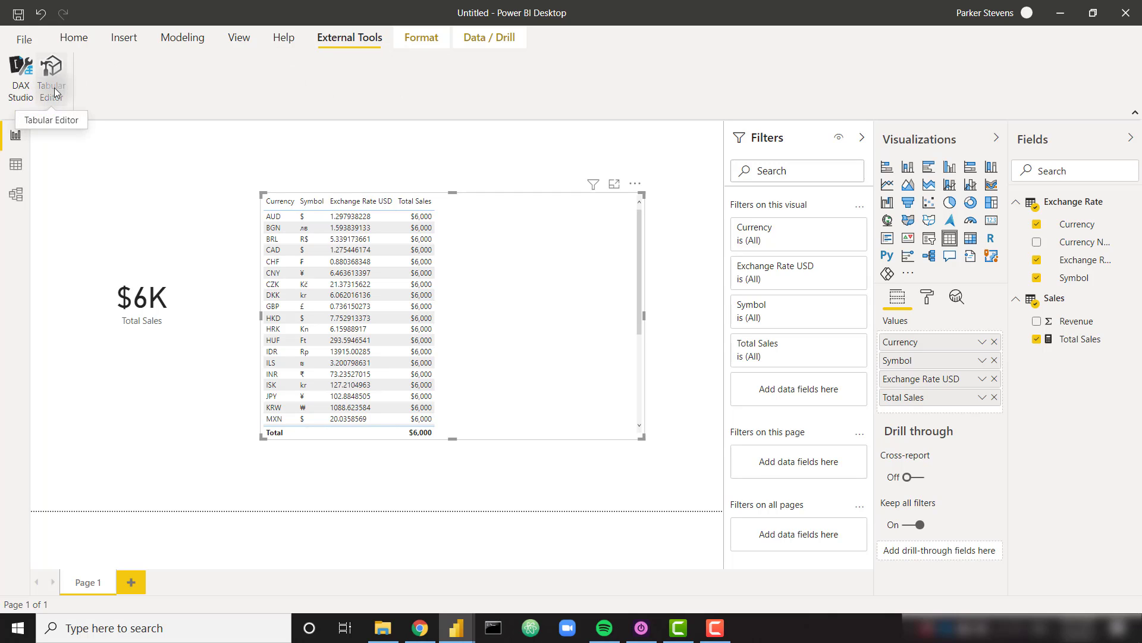
left_click(168, 222)
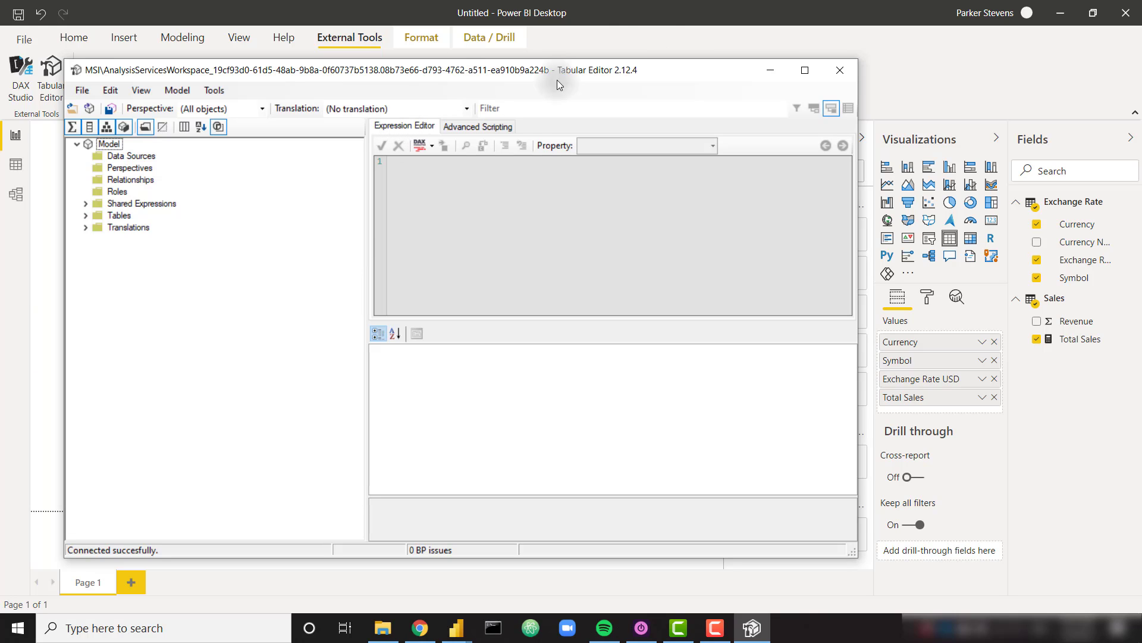
left_click(85, 216)
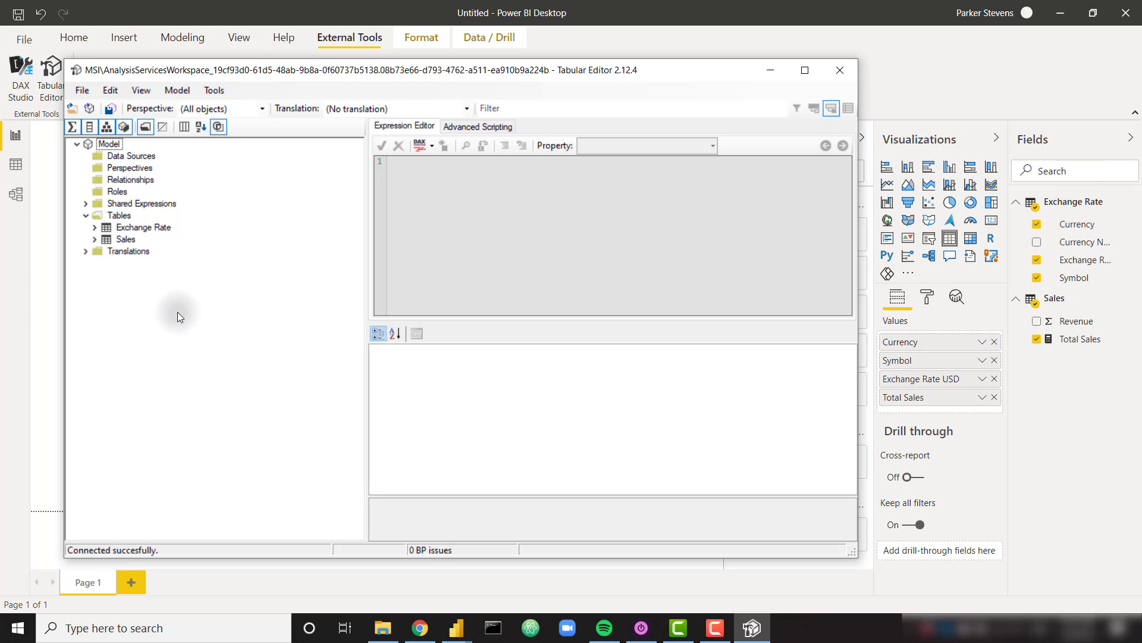
Create a calculation group named DynamicCurrency under Tables.
right_click(124, 216)
mouse_move(160, 226)
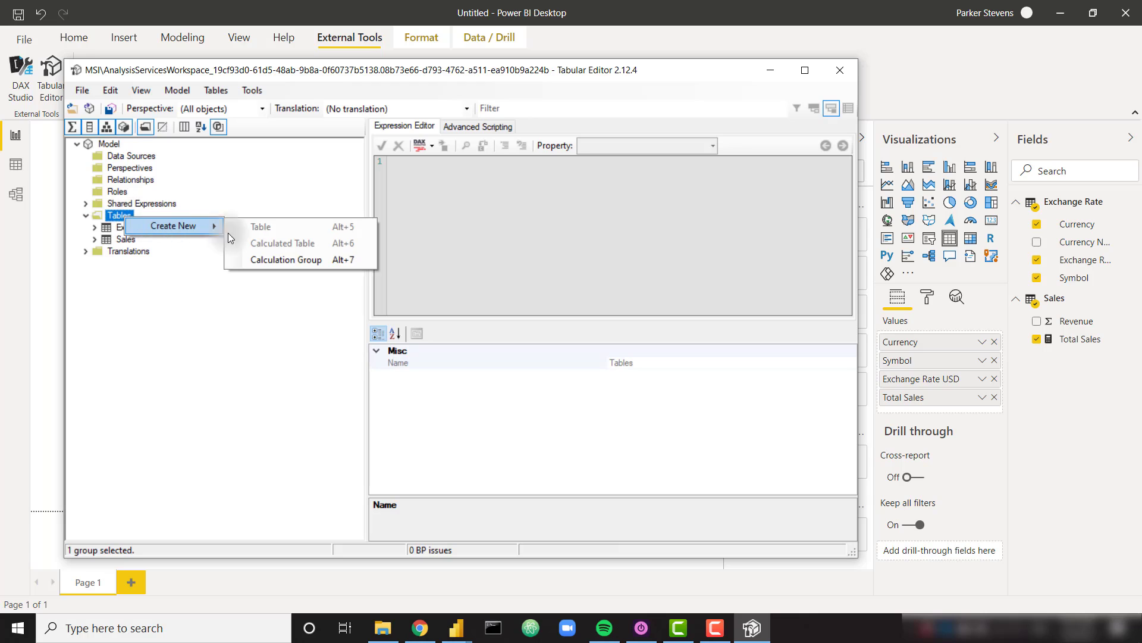
left_click(318, 260)
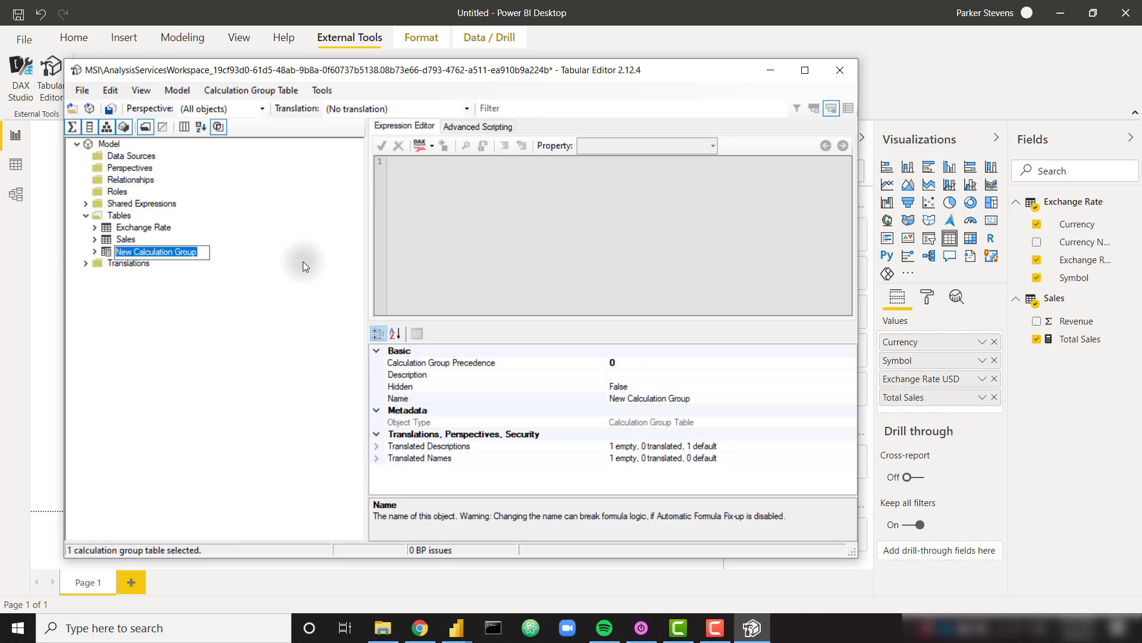
type("Dynami")
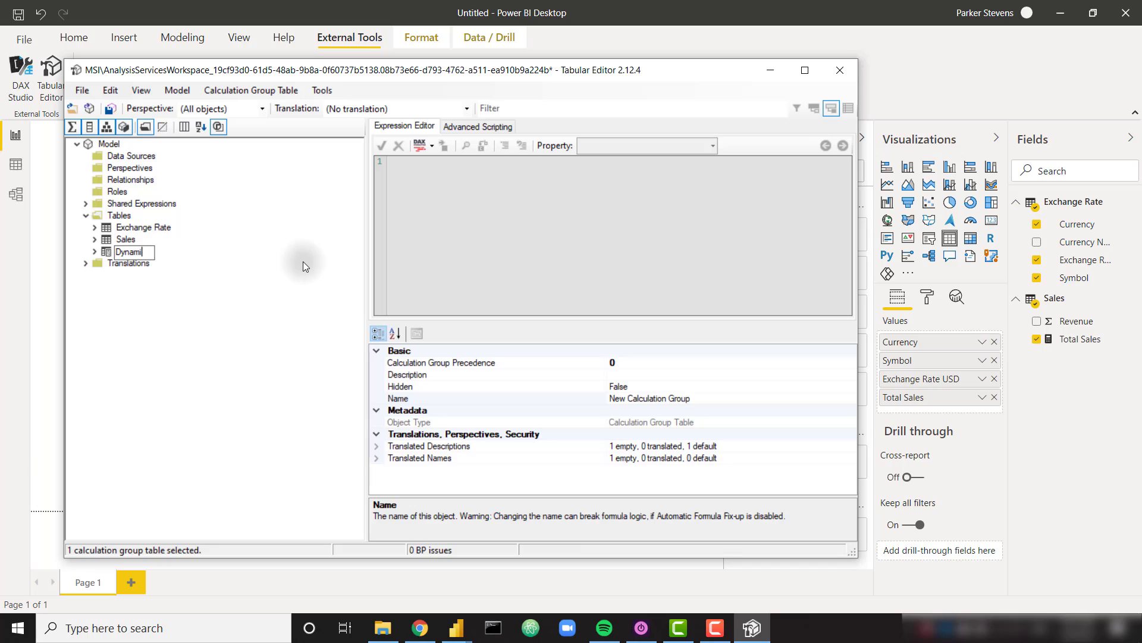
type("cCurrency")
key("Return")
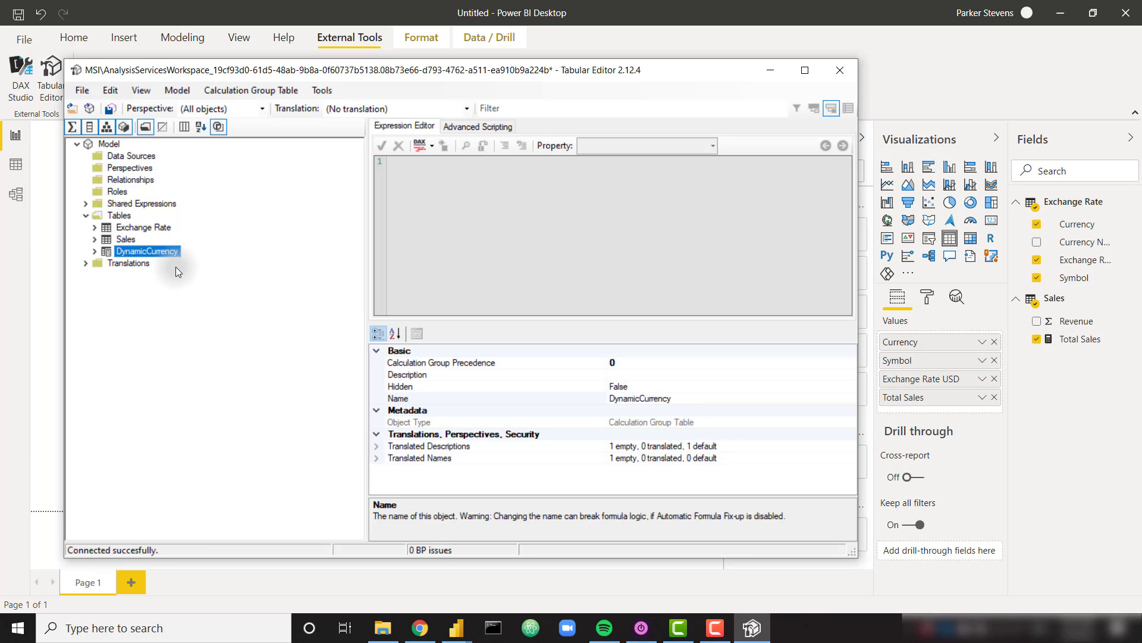
Add a calculation item to the DynamicCurrency calculation group, keeping its default name New Calculation.
right_click(162, 250)
mouse_move(207, 260)
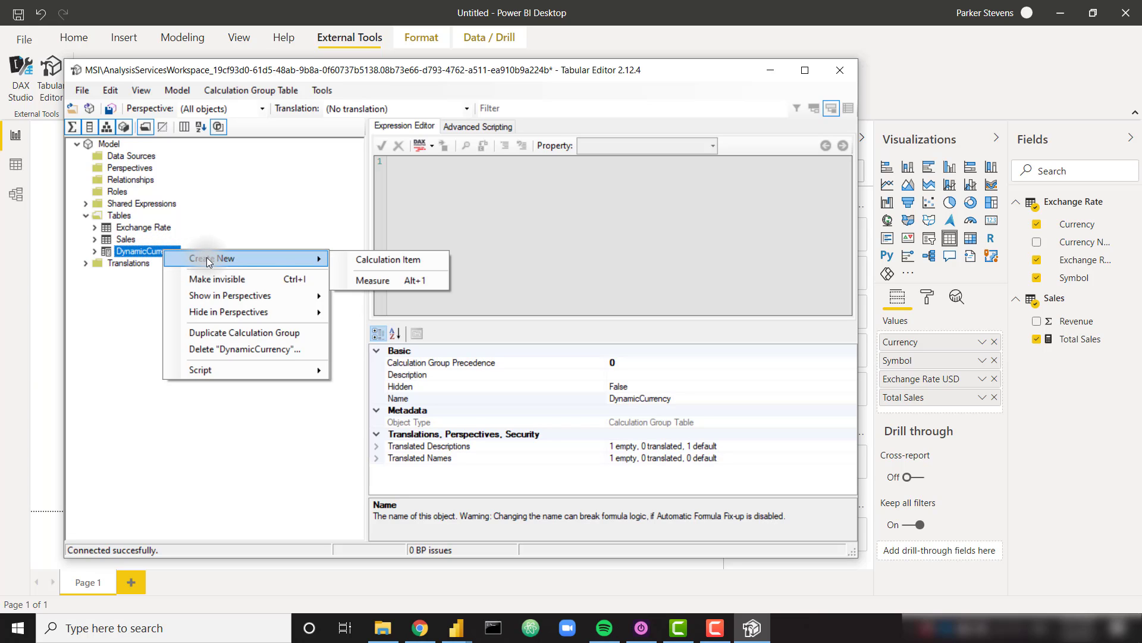
left_click(408, 259)
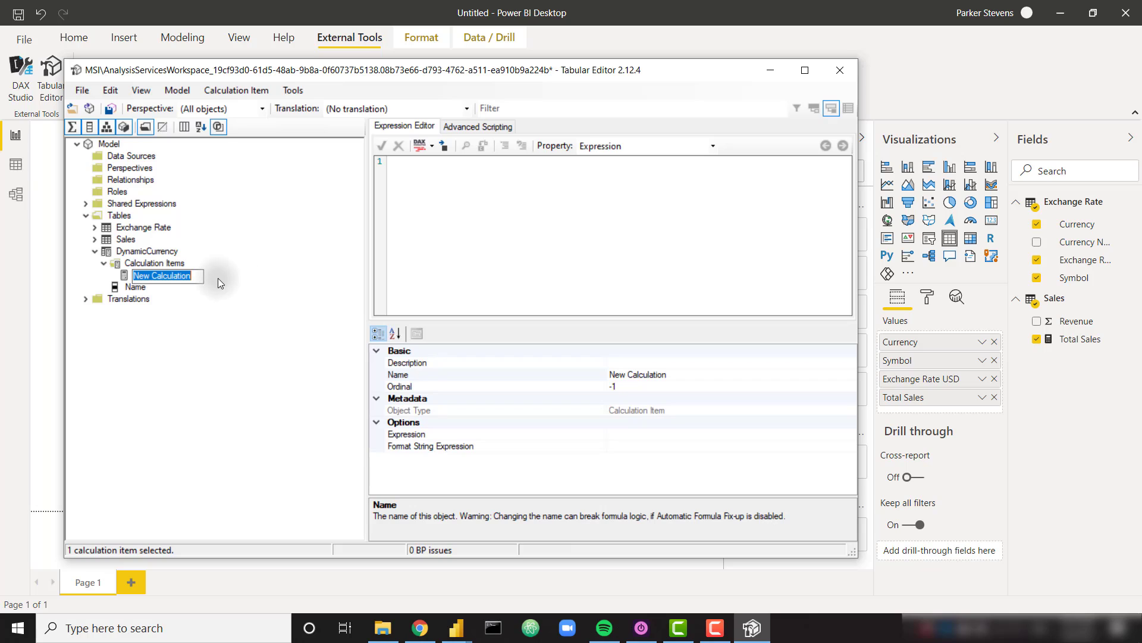
left_click(534, 214)
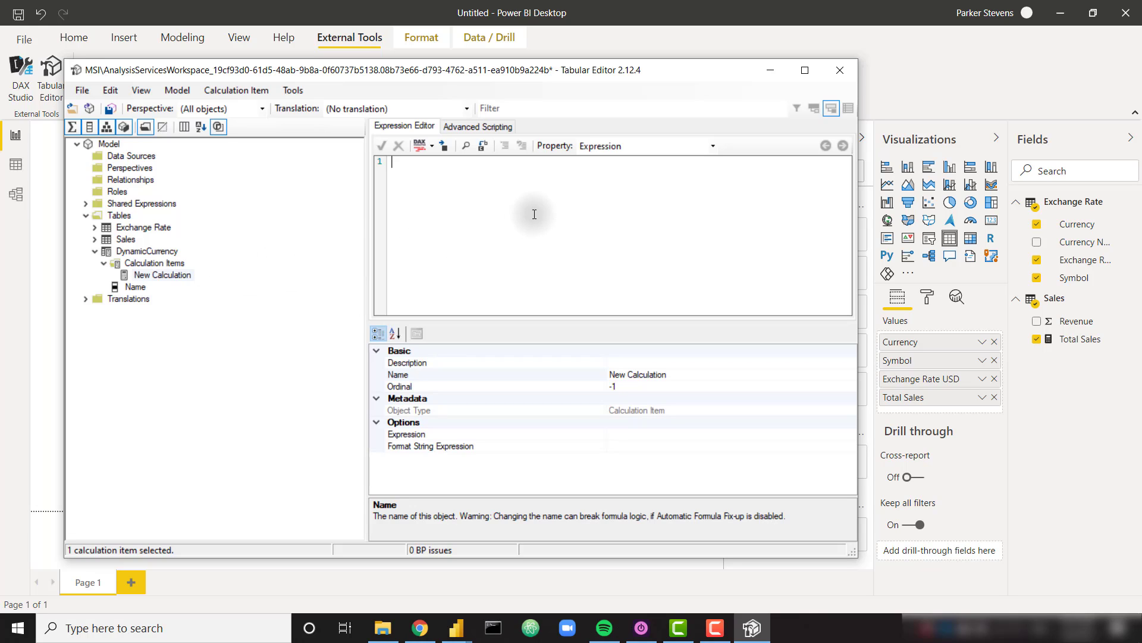
Set the New Calculation item's Expression to SELECTEDMEASURE() and save the changes to the model.
left_click(714, 147)
left_click(688, 171)
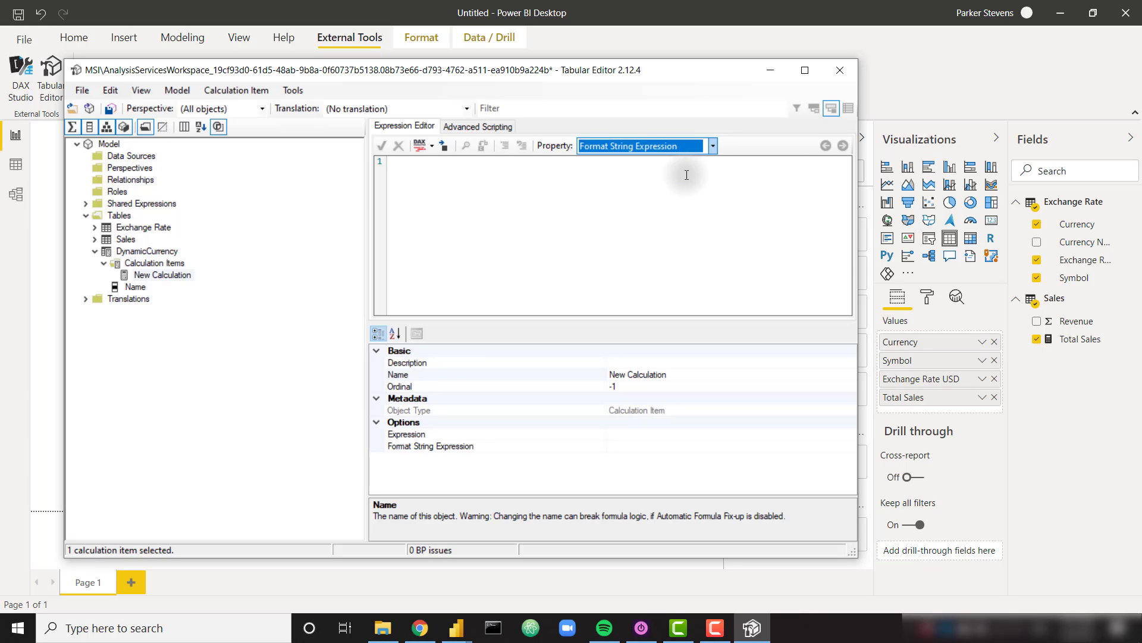
left_click(713, 147)
left_click(672, 158)
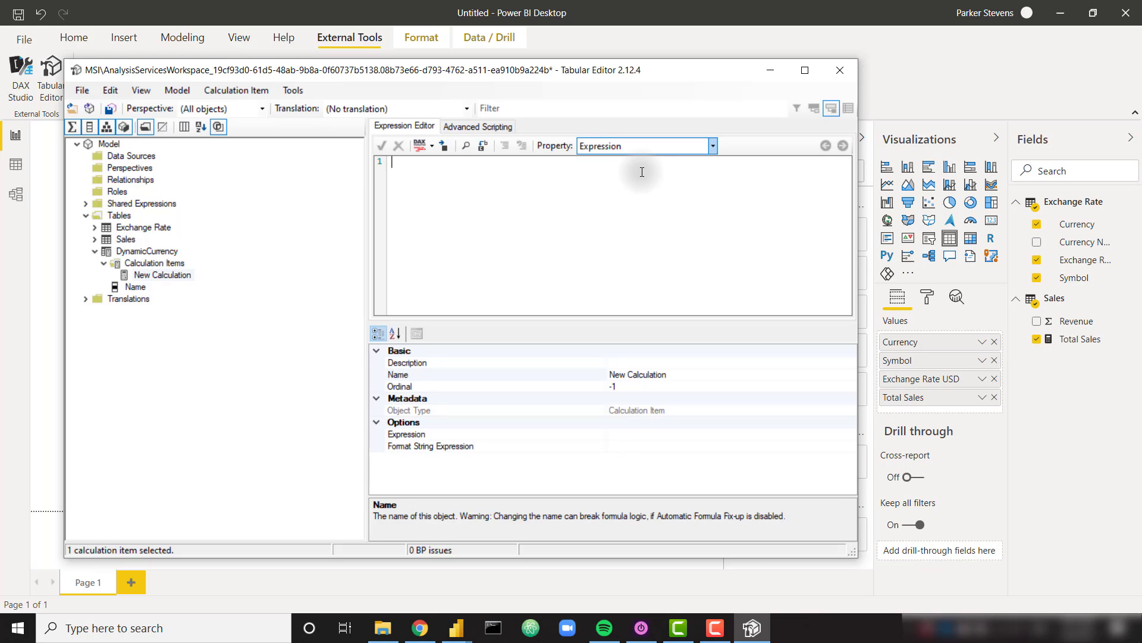
type("SELECTE")
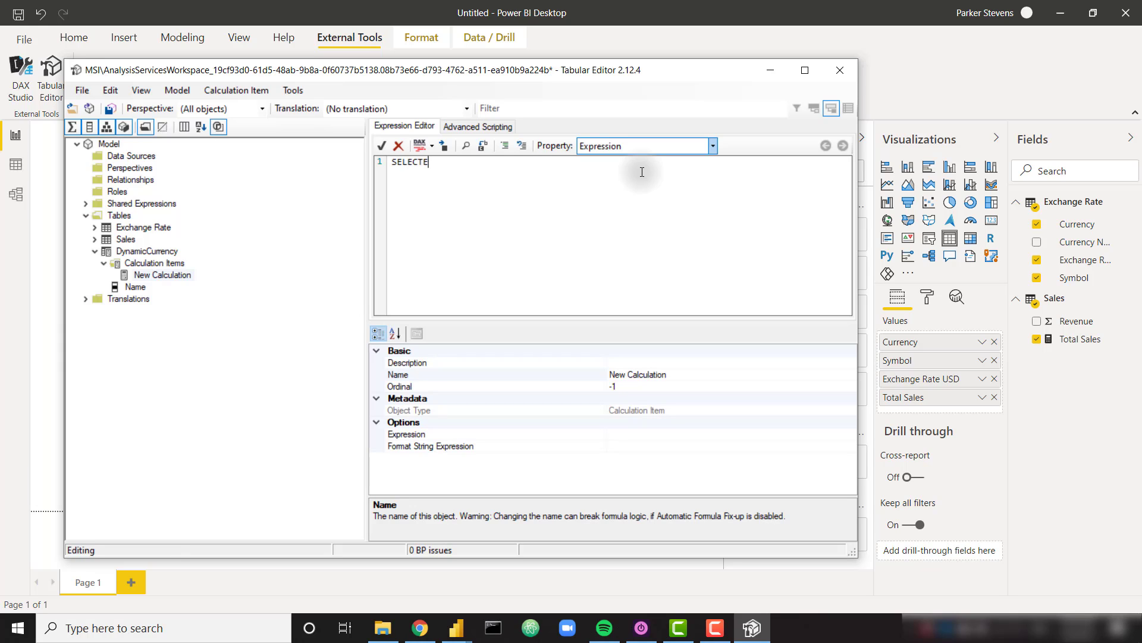
type("DMEASURE()")
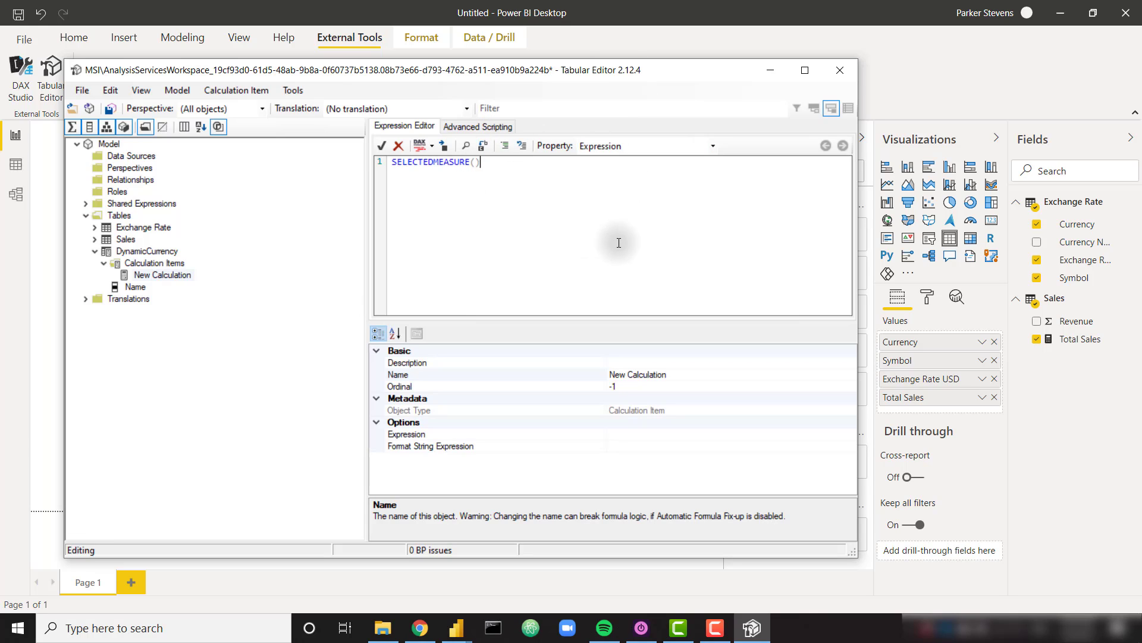
key("ctrl+s")
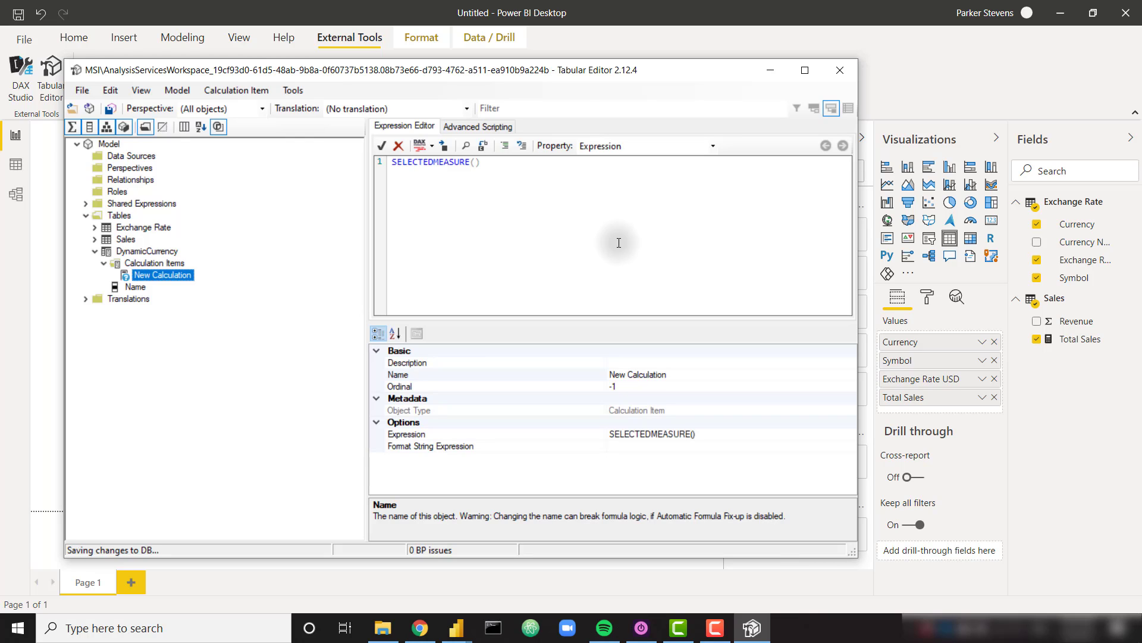
left_click(82, 90)
left_click(100, 120)
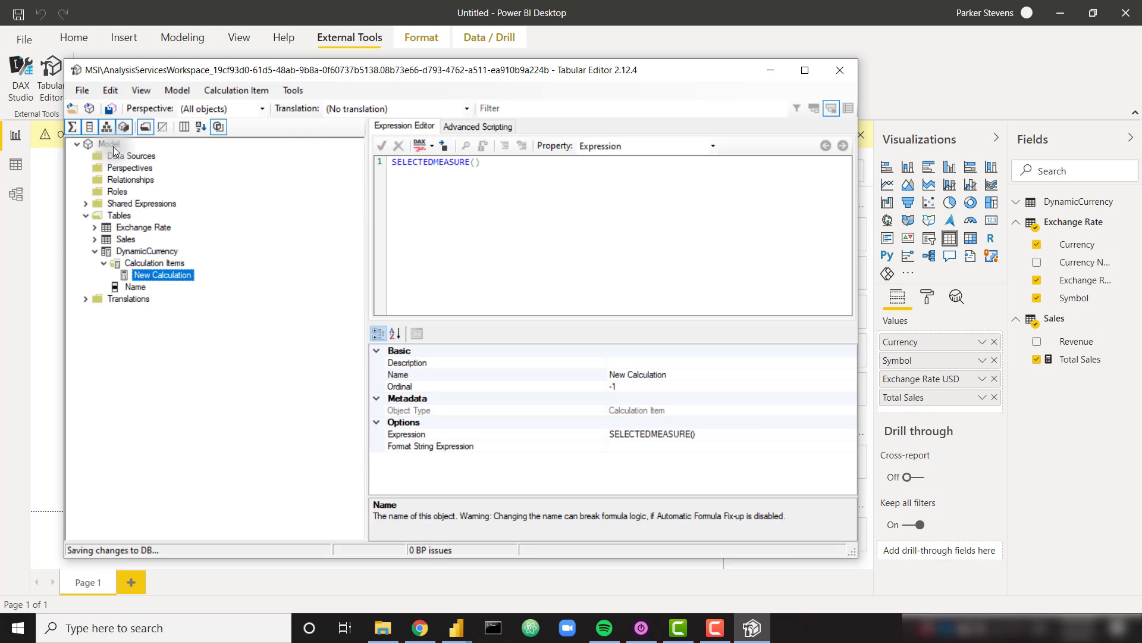
Switch back to Power BI Desktop and refresh the calculation groups.
left_click(945, 52)
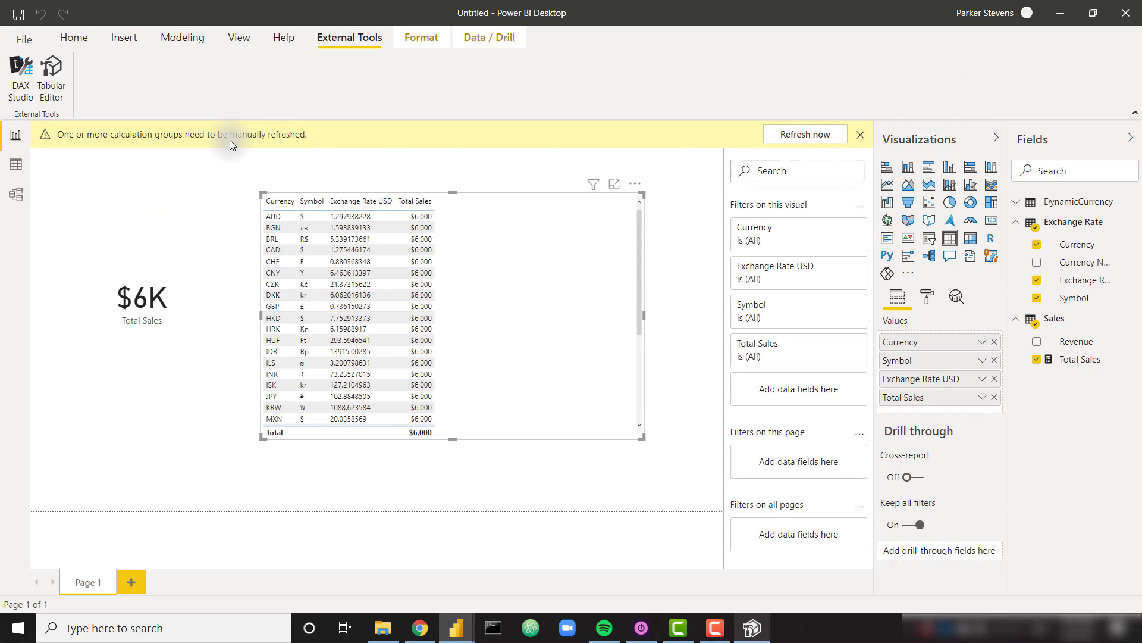
left_click(791, 134)
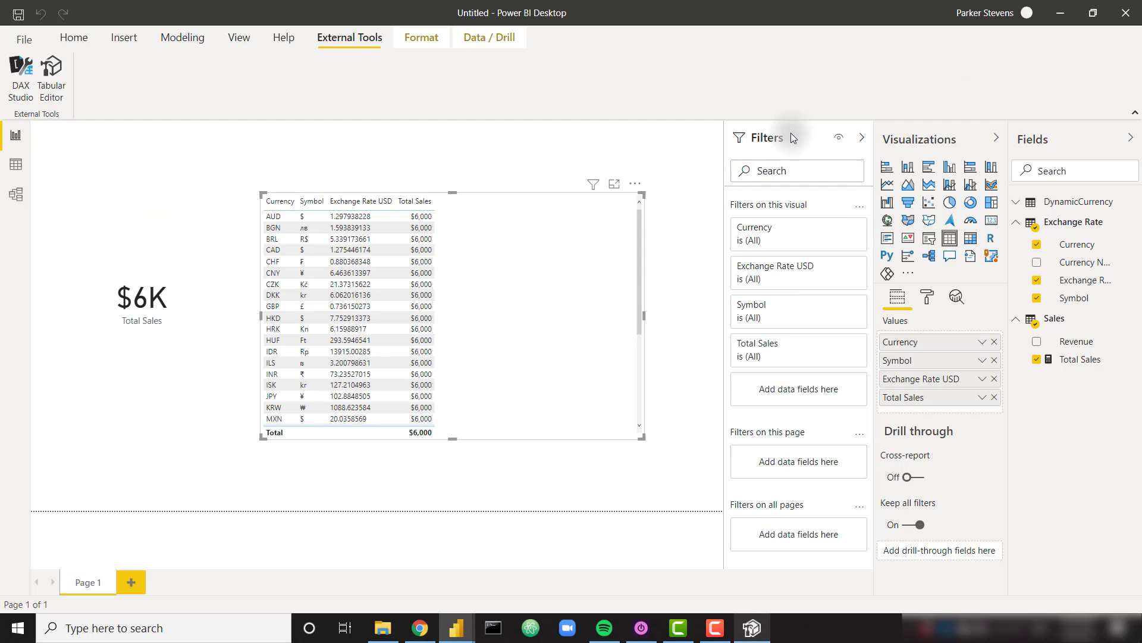
left_click(624, 401)
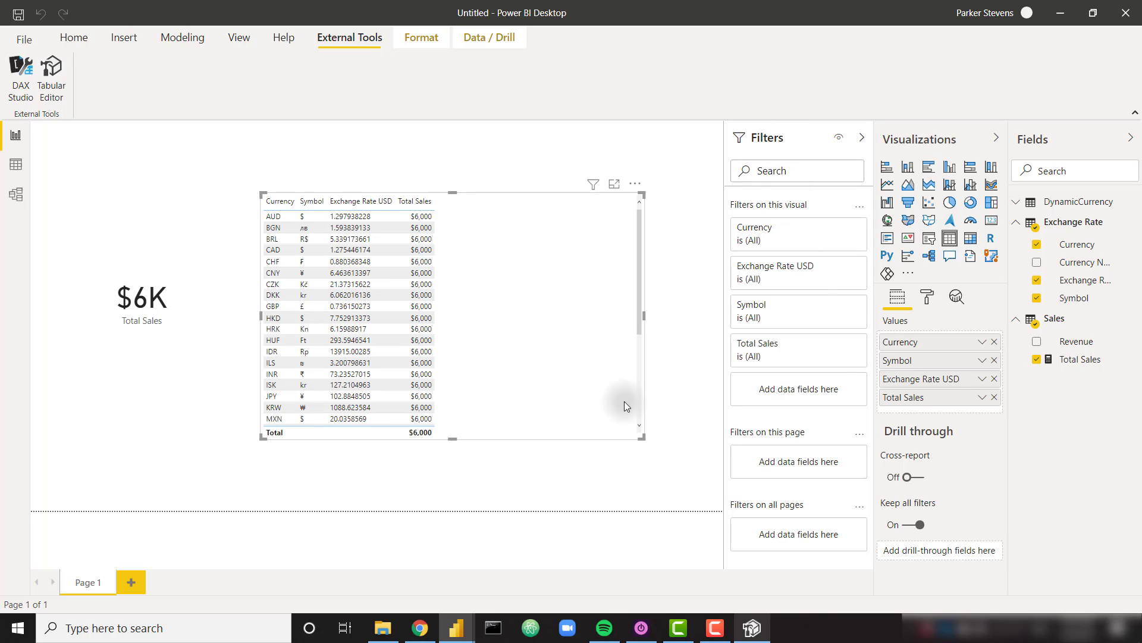
left_click(590, 326)
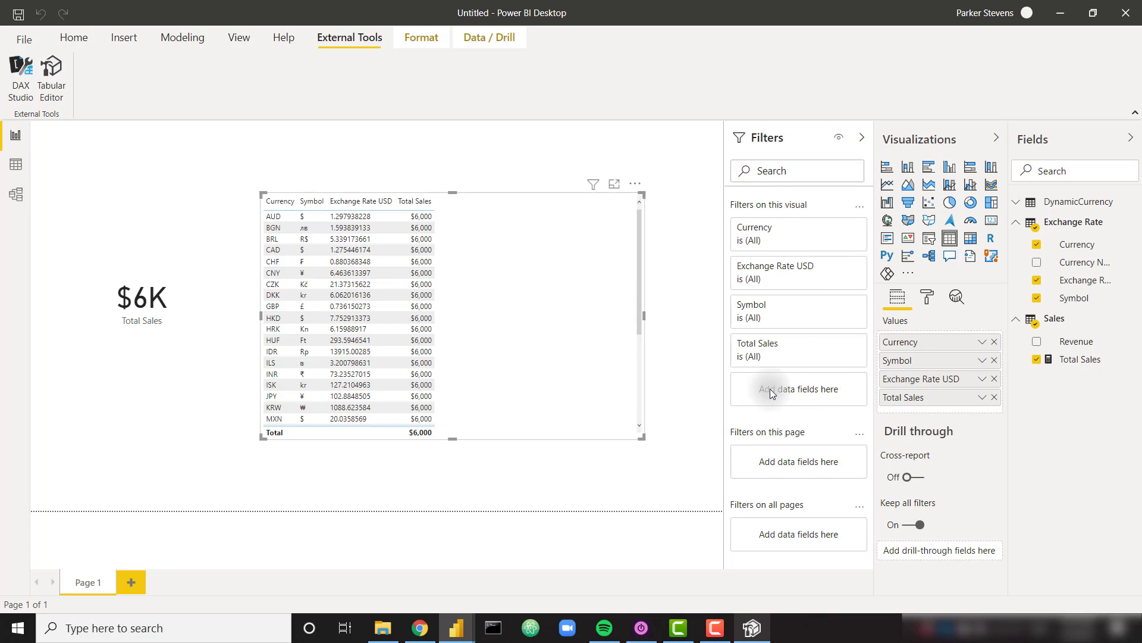
Add the DynamicCurrency Name field as a filter on the table visual and restrict it to New Calculation.
left_click(1045, 204)
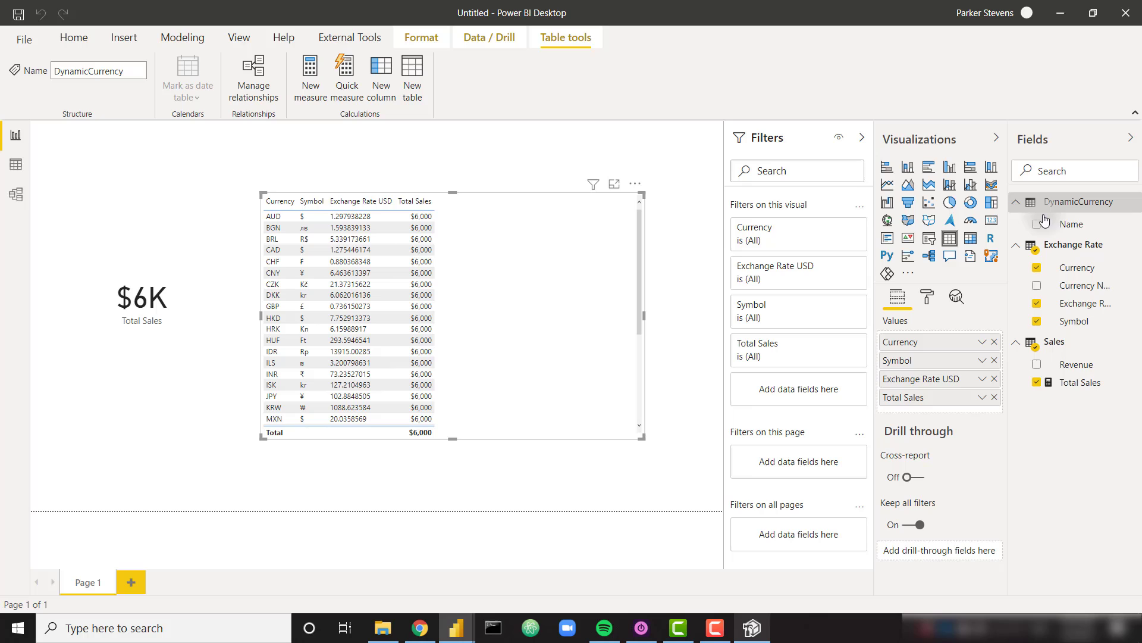
left_click(1072, 224)
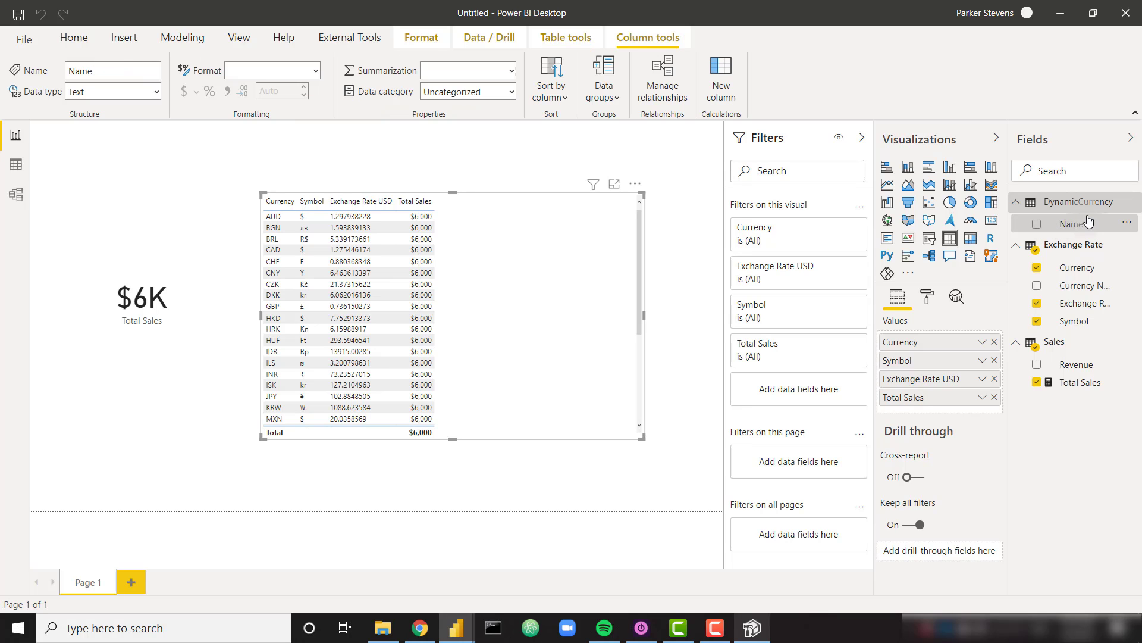
left_click(750, 627)
left_click(124, 288)
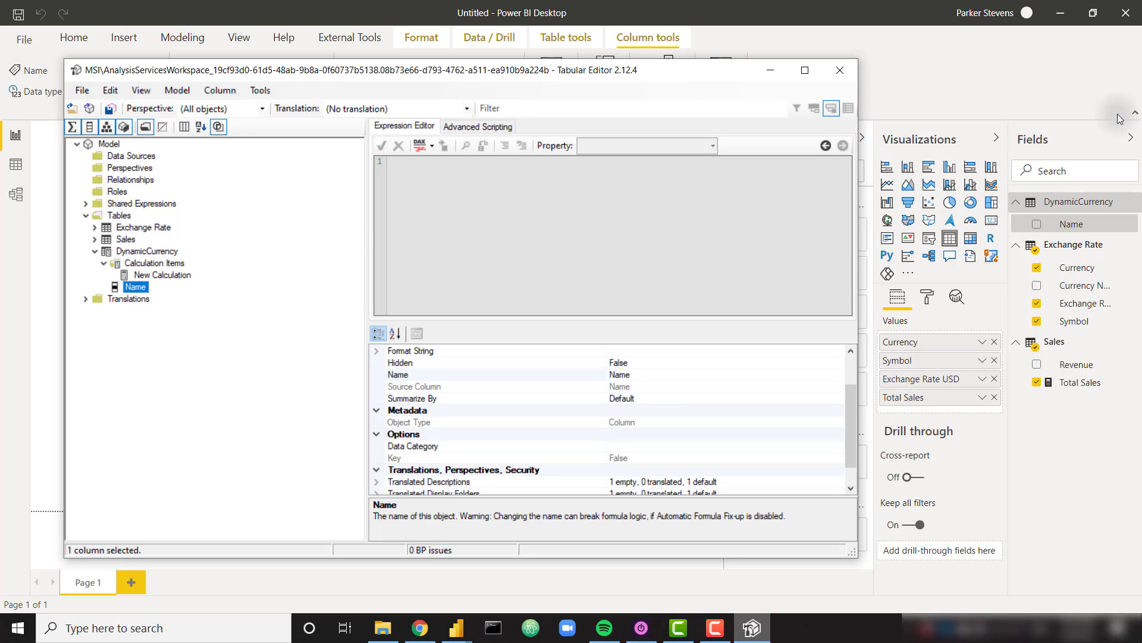
left_click(1083, 92)
left_click_drag(1090, 232, 827, 390)
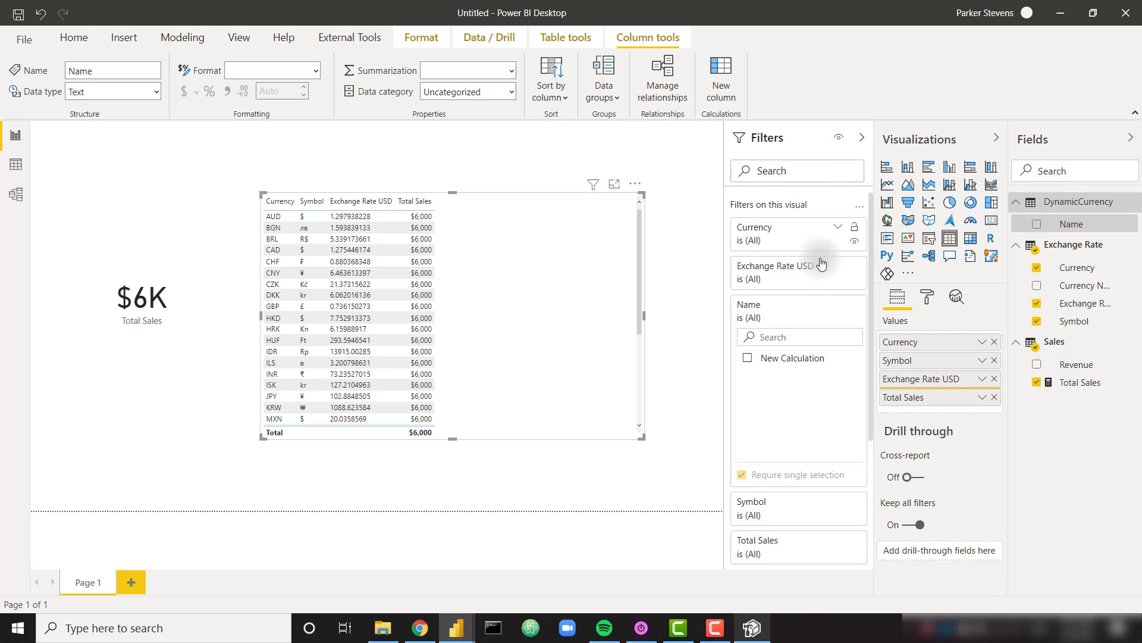
left_click(807, 360)
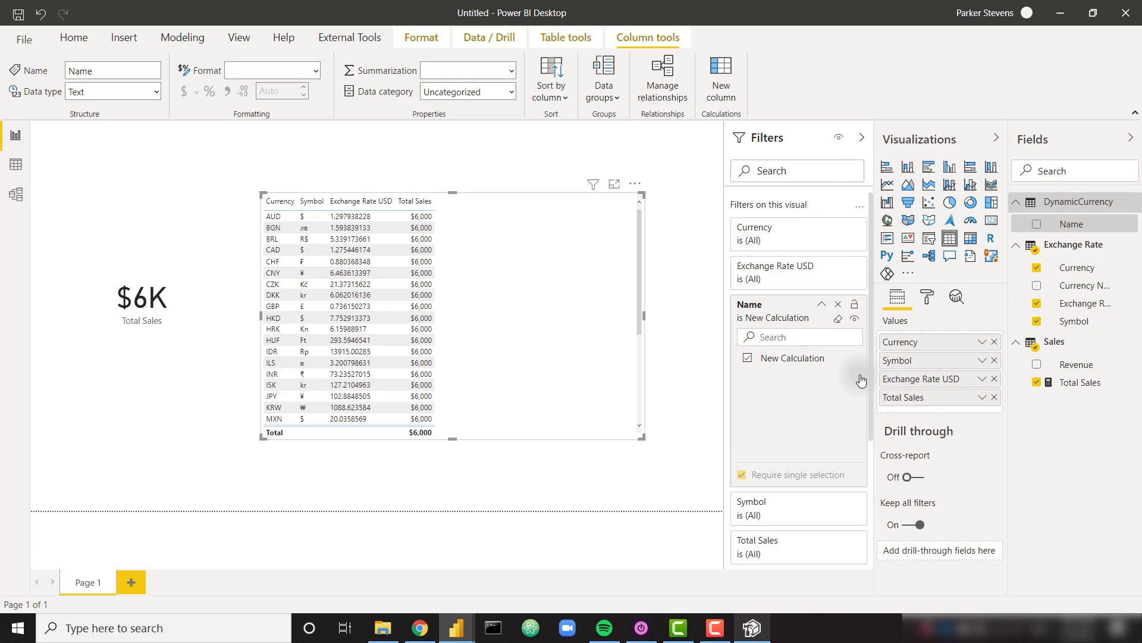
left_click(536, 274)
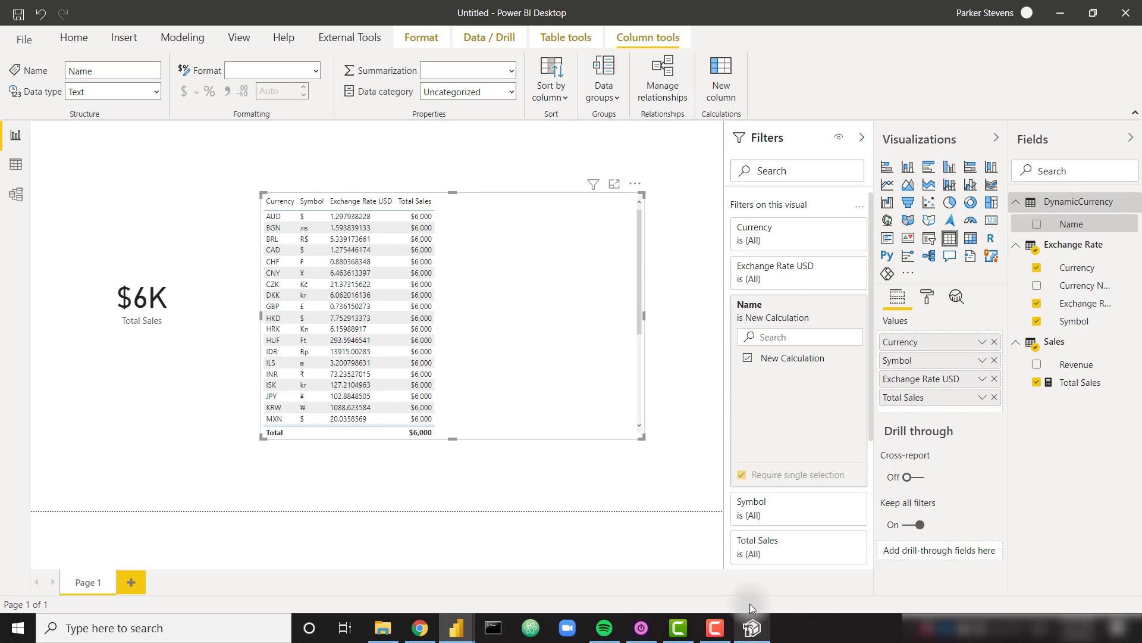
In Tabular Editor, change New Calculation's Expression to SELECTEDMEASURE() / 2, save it, and return to the Power BI report.
left_click(752, 628)
left_click(148, 275)
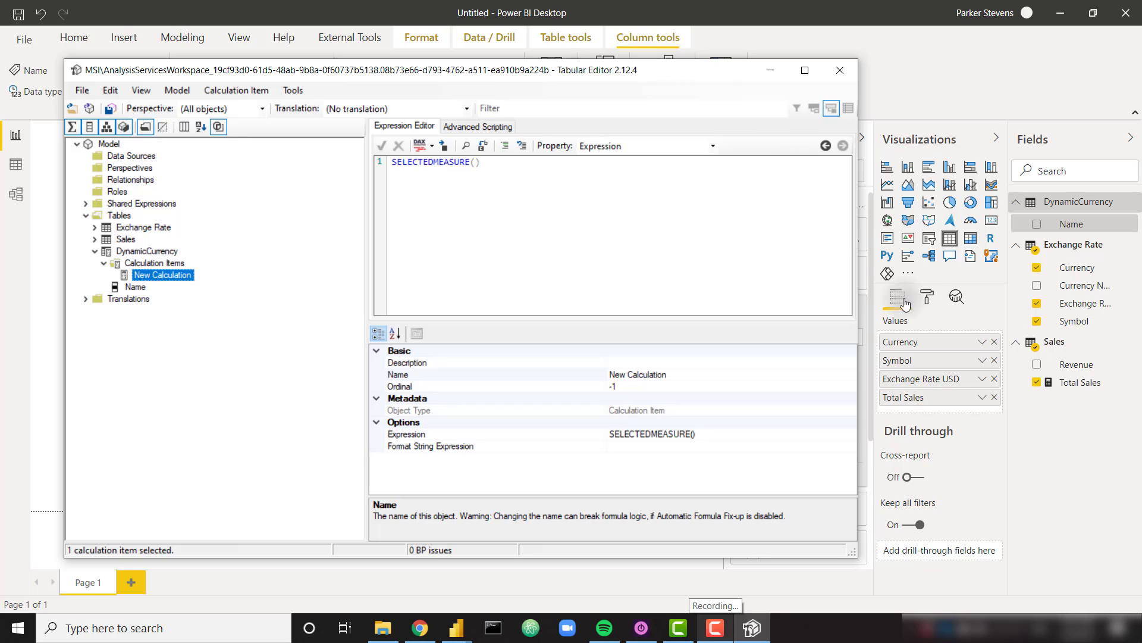
left_click(502, 189)
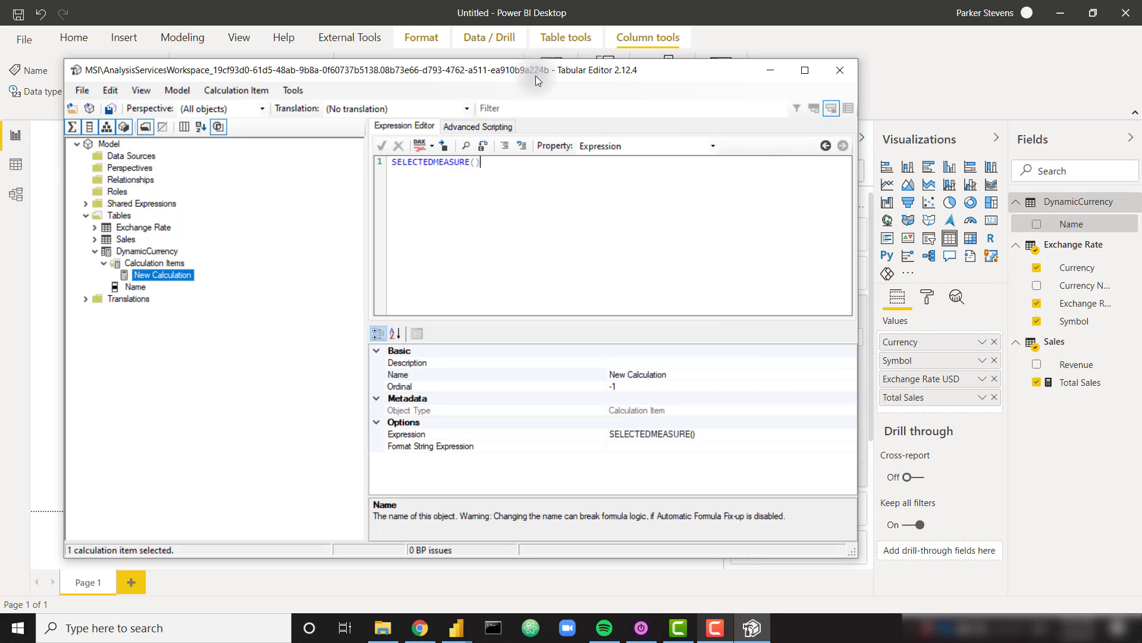
mouse_move(535, 76)
left_mouse_down()
mouse_move(541, 132)
mouse_move(551, 86)
left_mouse_up()
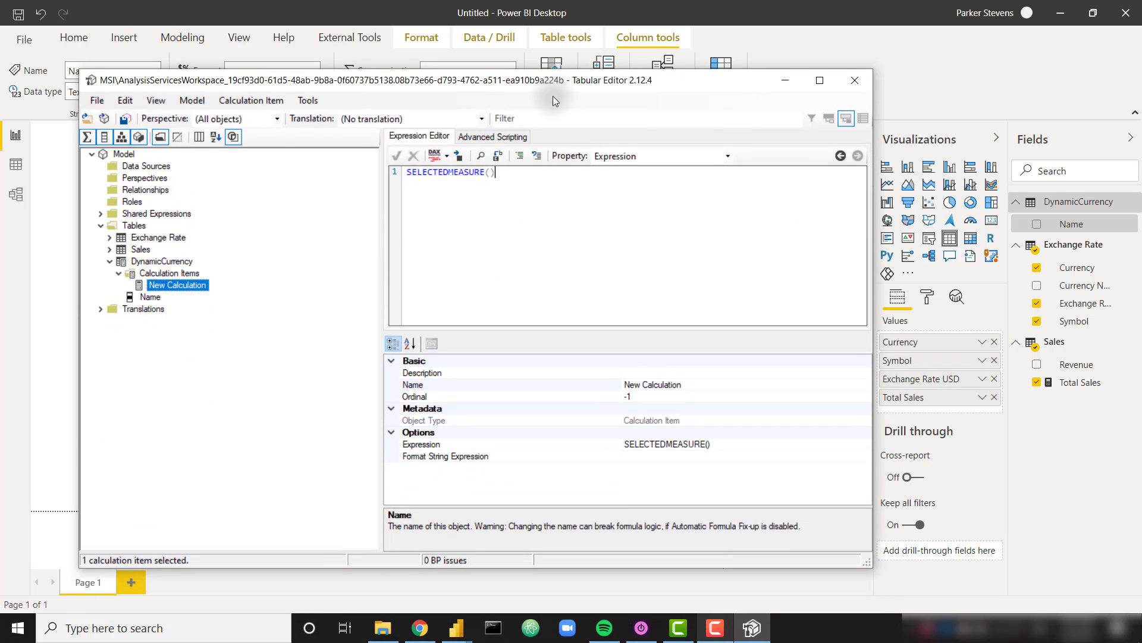
type("/ ")
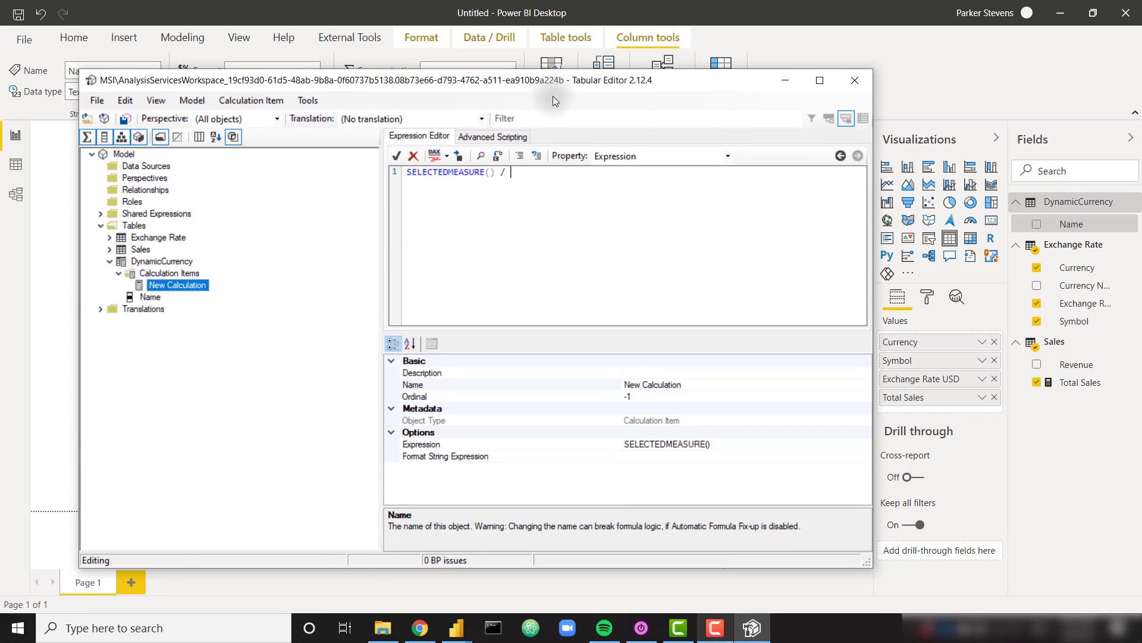
type("2")
key("ctrl+s")
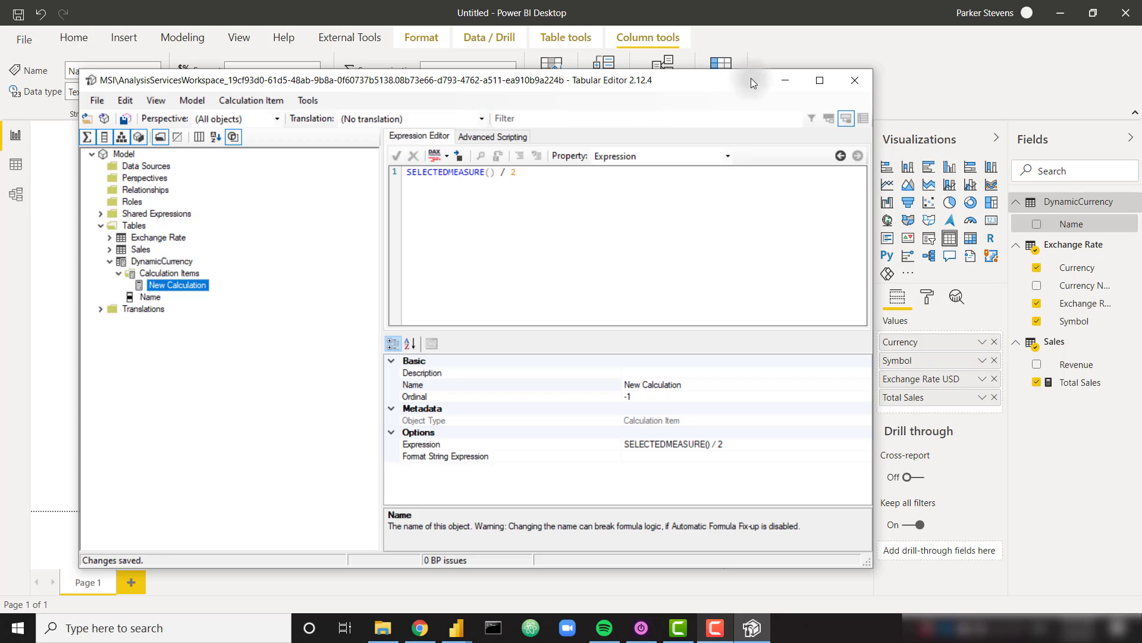
left_click(786, 80)
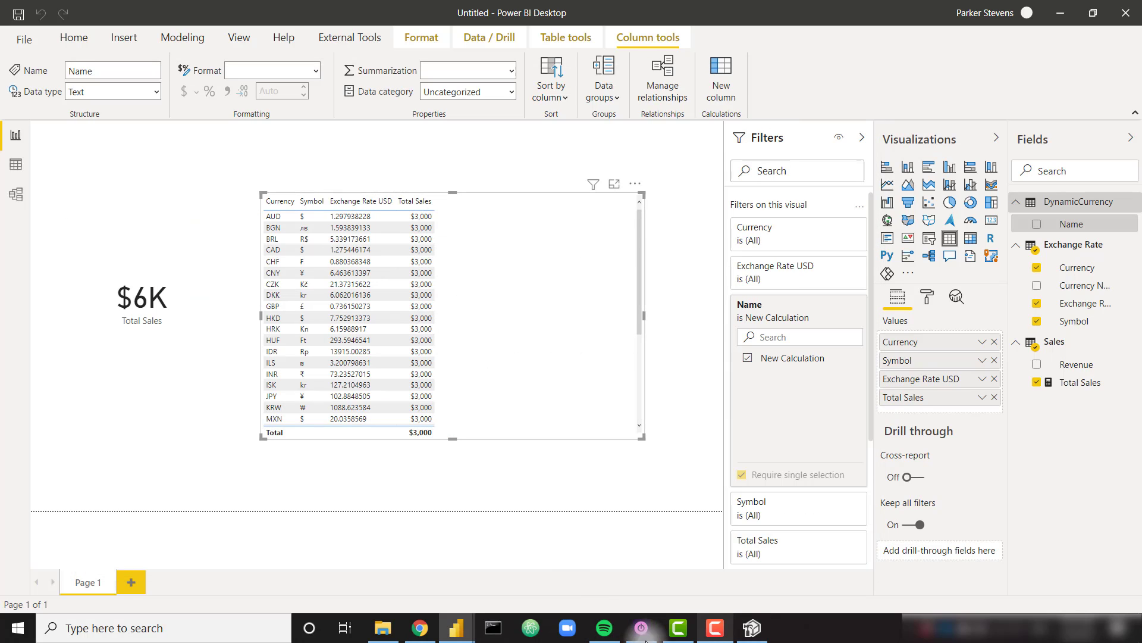
In Tabular Editor, set New Calculation's Format String Expression to "#,#", save it, and return to the Power BI report.
left_click(752, 628)
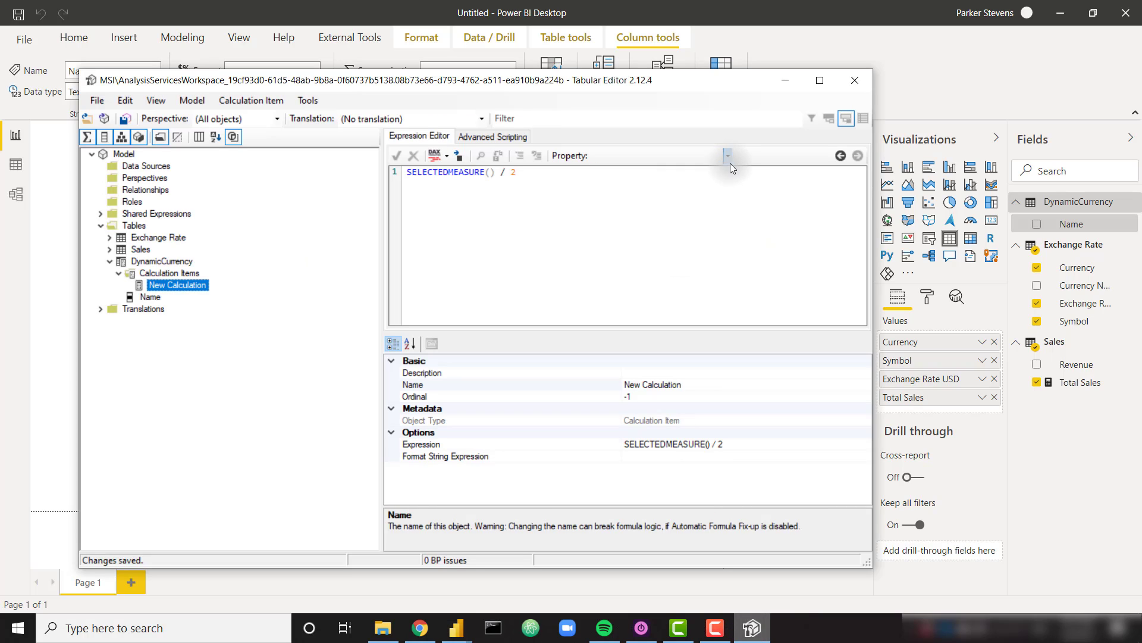
left_click(728, 160)
left_click(700, 180)
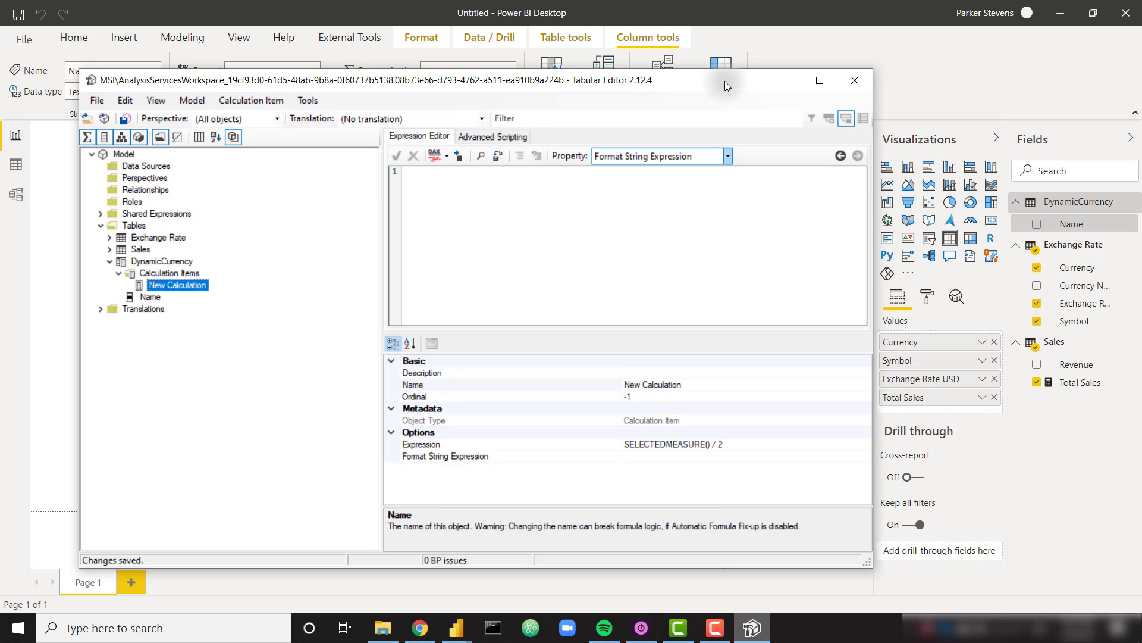
left_click(587, 242)
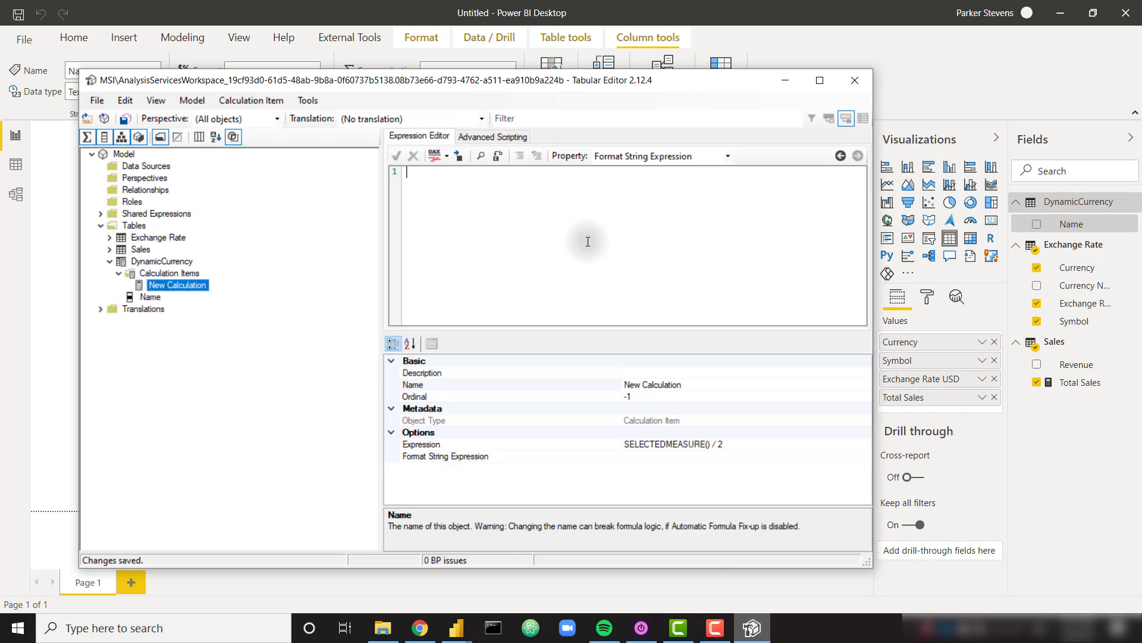
type("\"#,#\"")
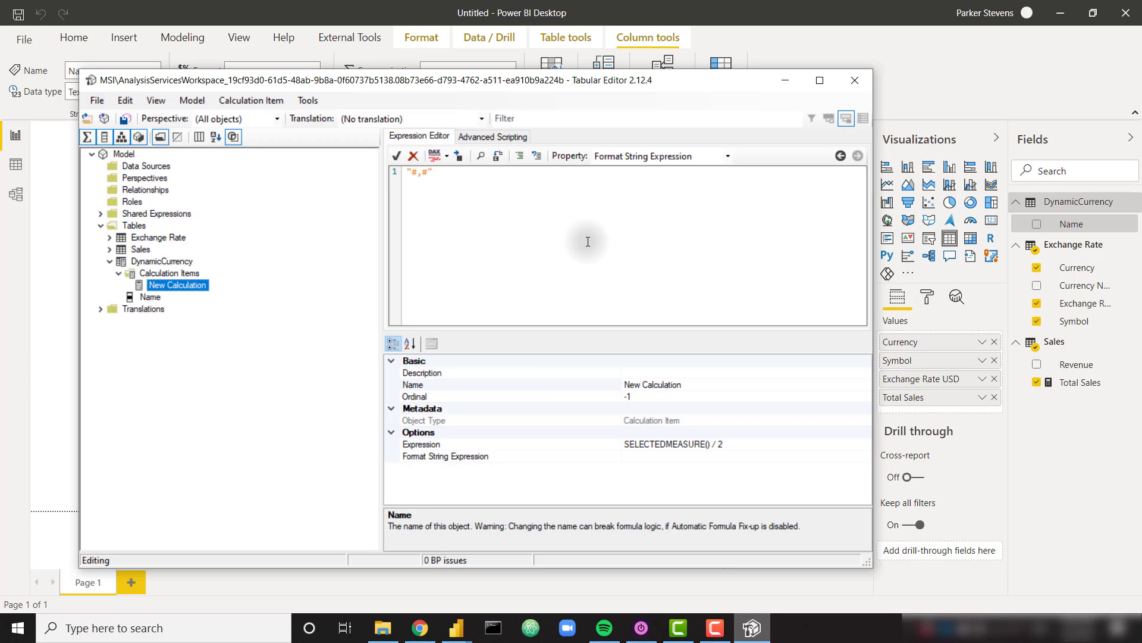
key("ctrl+s")
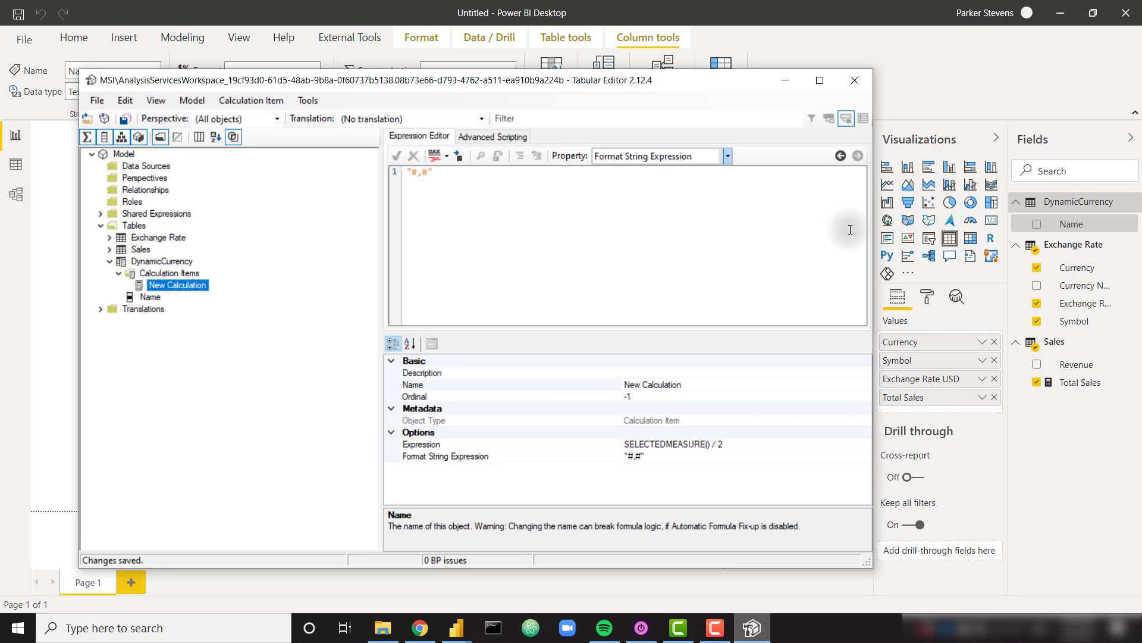
left_click(916, 78)
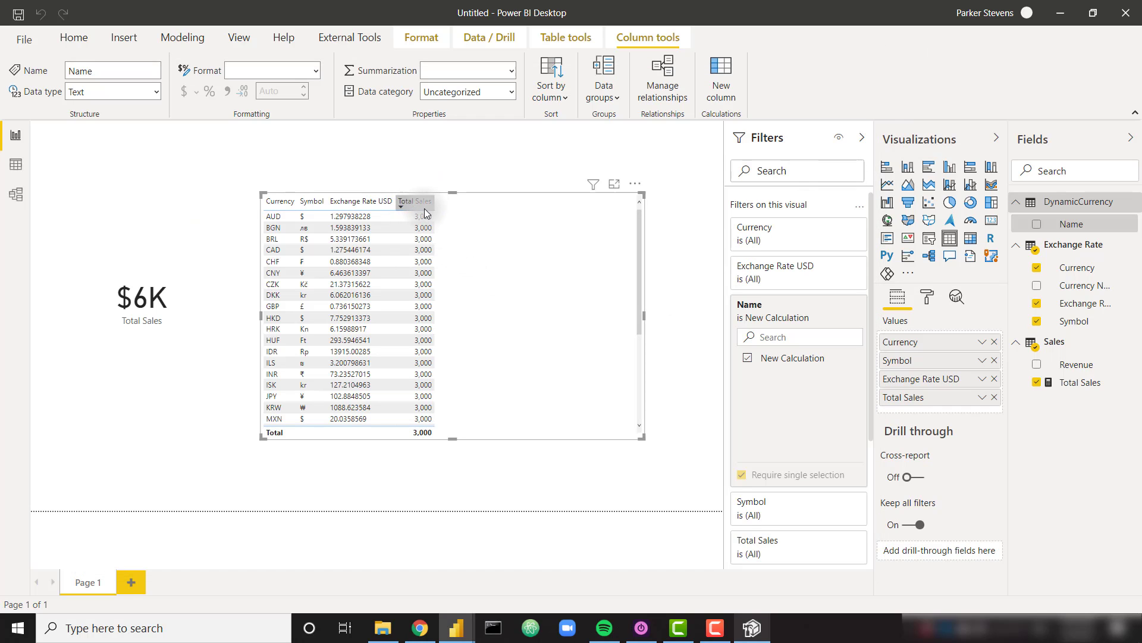
In Tabular Editor, open New Calculation's Expression and replace the division by 2 with a multiplication operator.
left_click(753, 628)
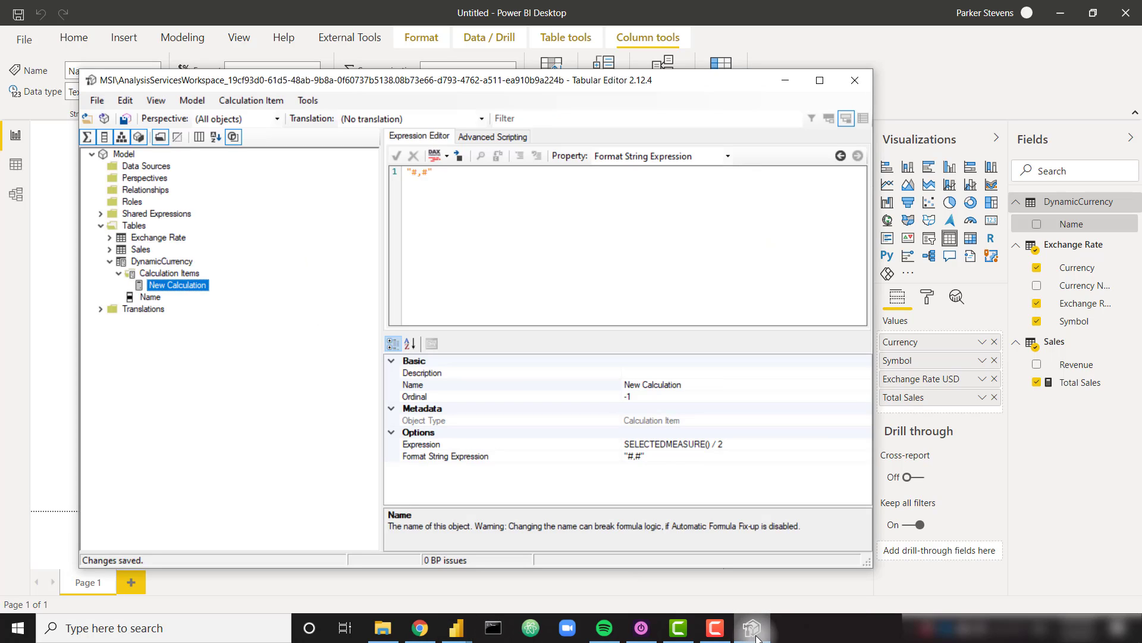
left_click(727, 157)
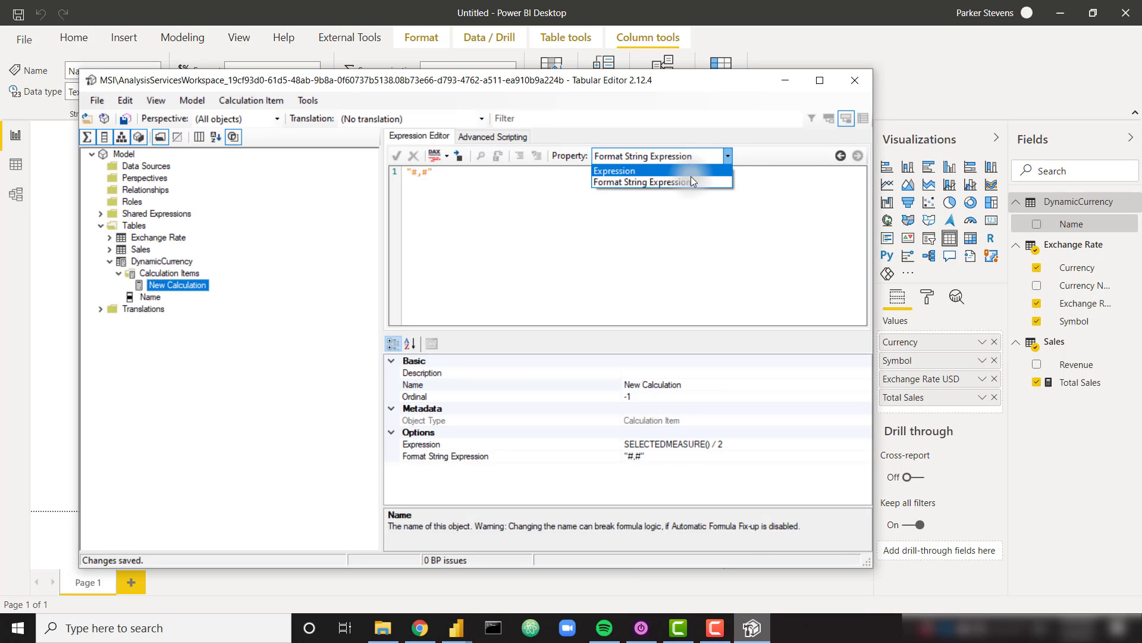
left_click(592, 169)
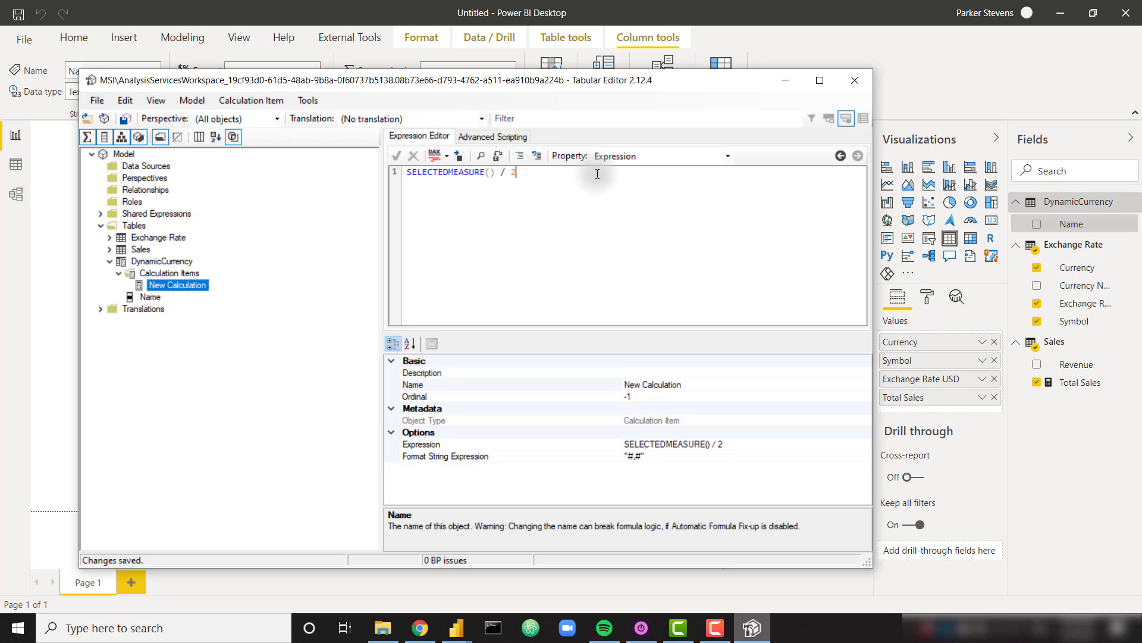
key("BackSpace")
key("BackSpace")
key("BackSpace")
key("BackSpace")
type("*")
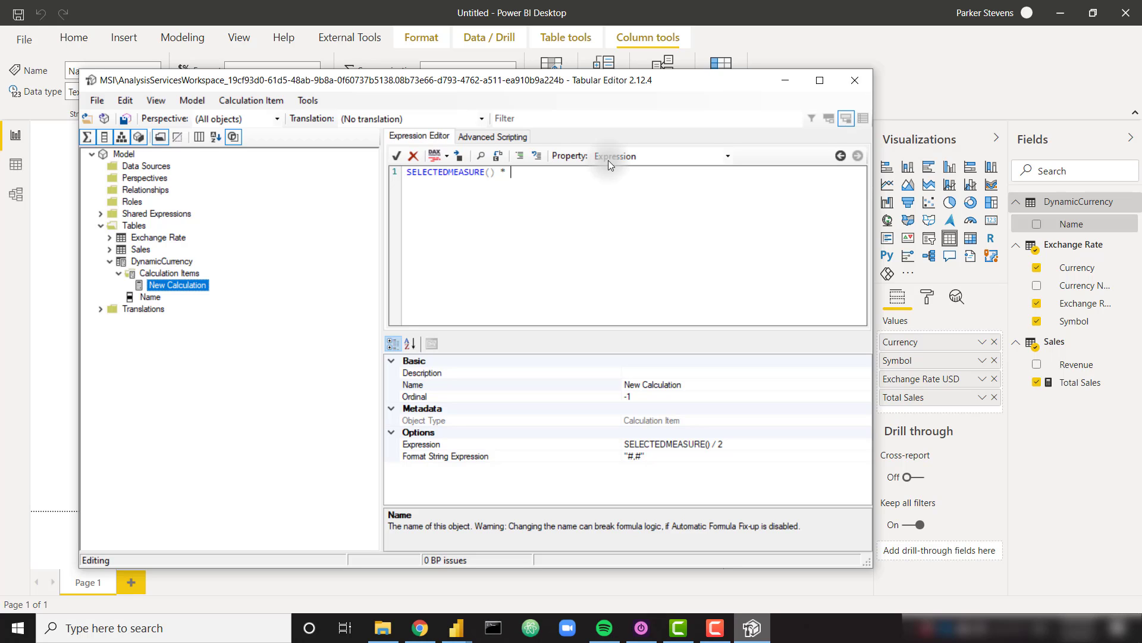
left_click_drag(719, 83, 737, 119)
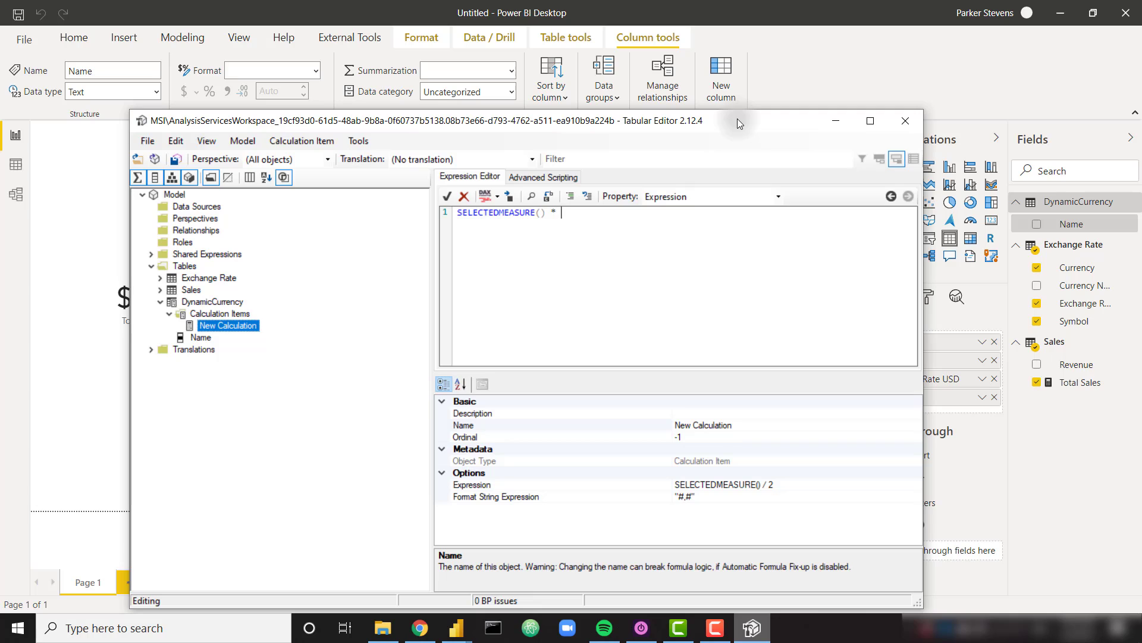
Complete the Expression with SELECTEDVALUE('Exchange Rate'[Exchange Rate USD], 1) as the multiplier, save it, and return to the Power BI report.
type("SELECTEDVALUE(")
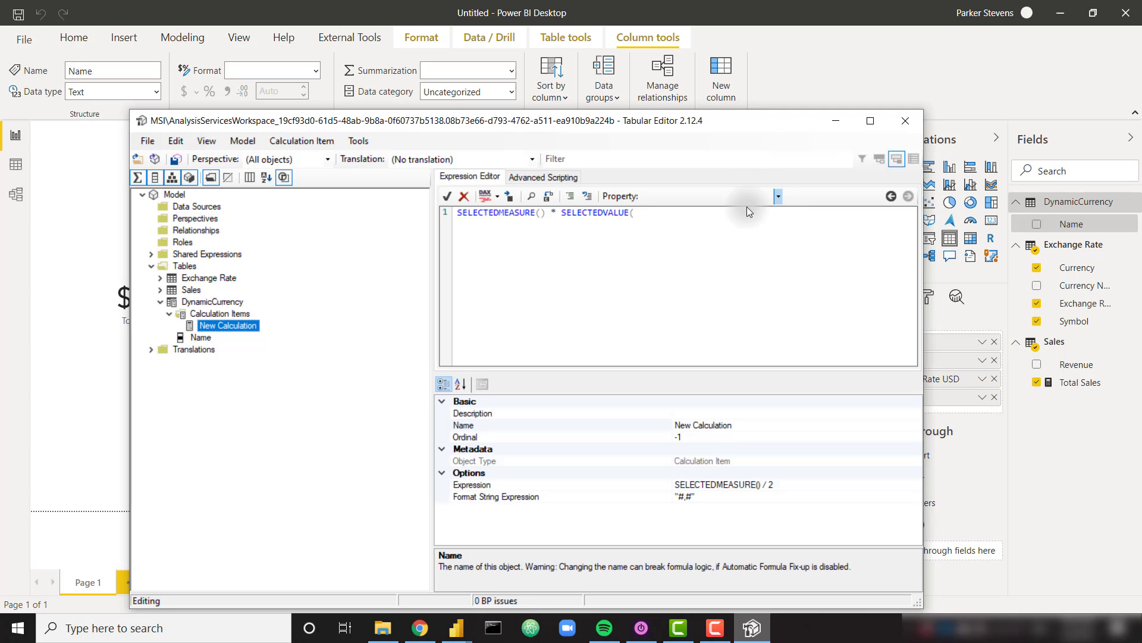
left_click(747, 206)
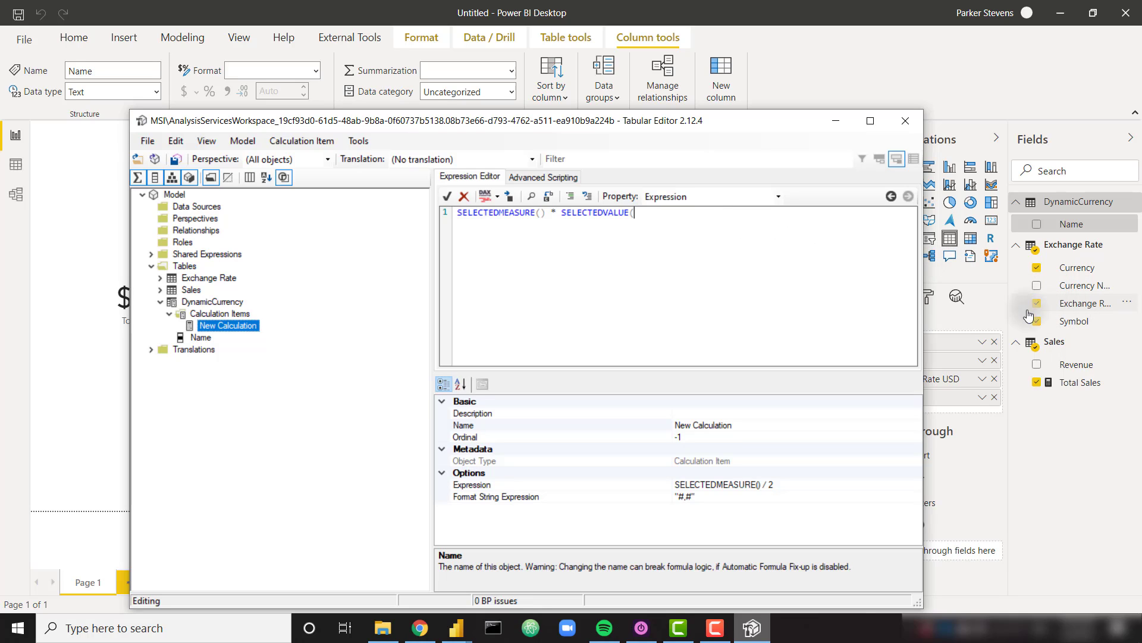
type("'E")
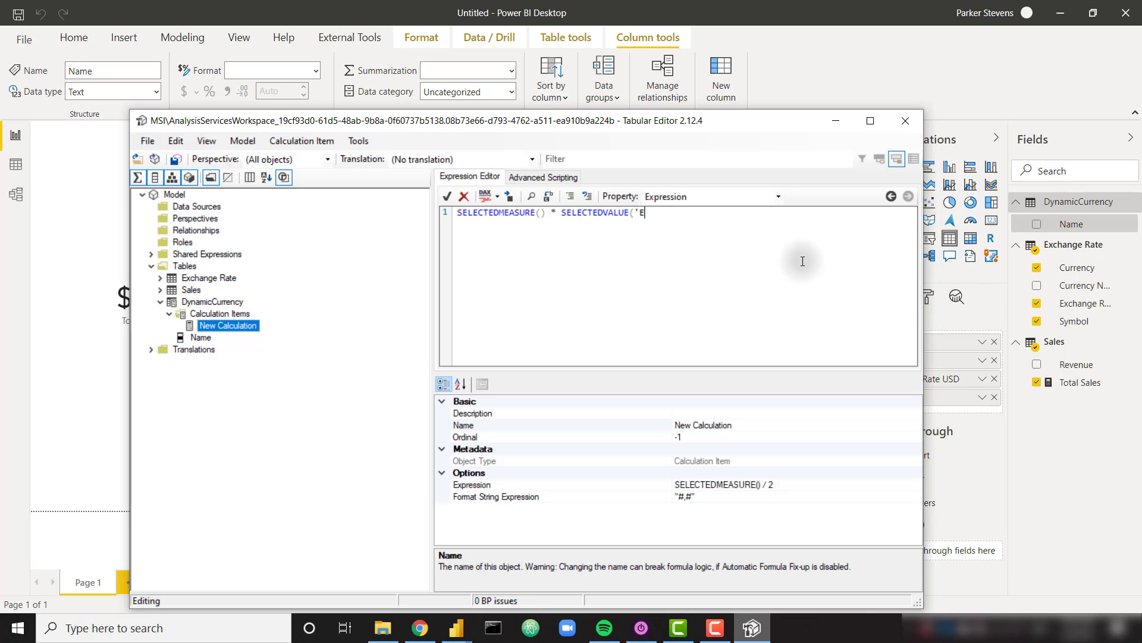
type("xchange Rate'[Exchange Rate USD")
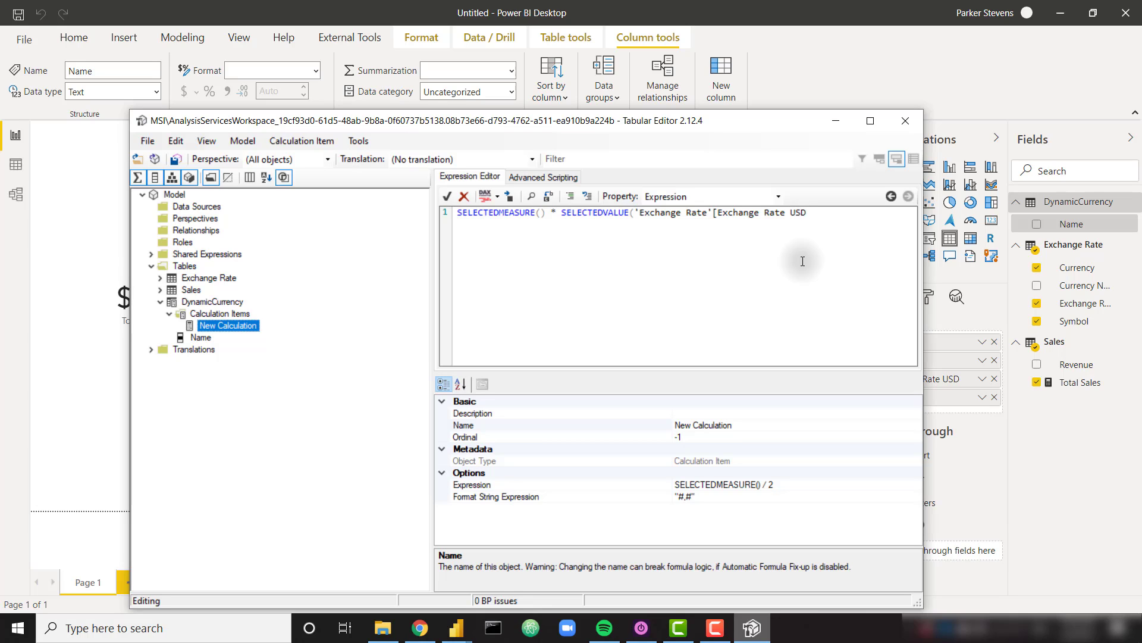
type("], 1)")
left_click(153, 145)
left_click(167, 196)
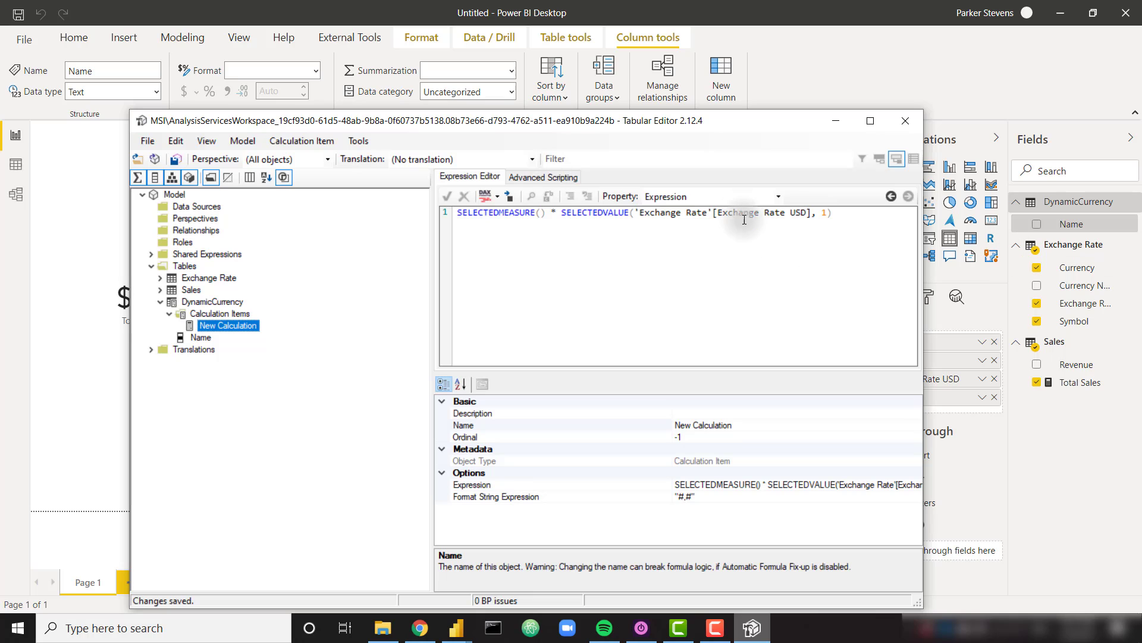
left_click(887, 77)
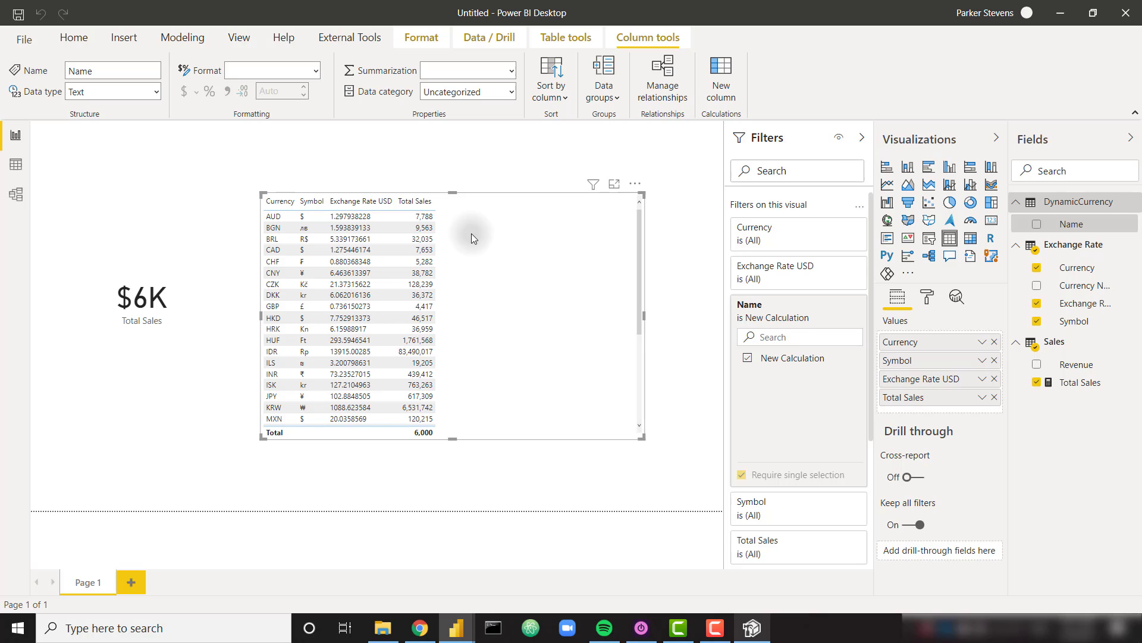
In Tabular Editor, set New Calculation's Format String Expression to SELECTEDVALUE('Exchange Rate'[Symbol], "$") & "#,#", save it, and return to the Power BI report.
left_click(752, 628)
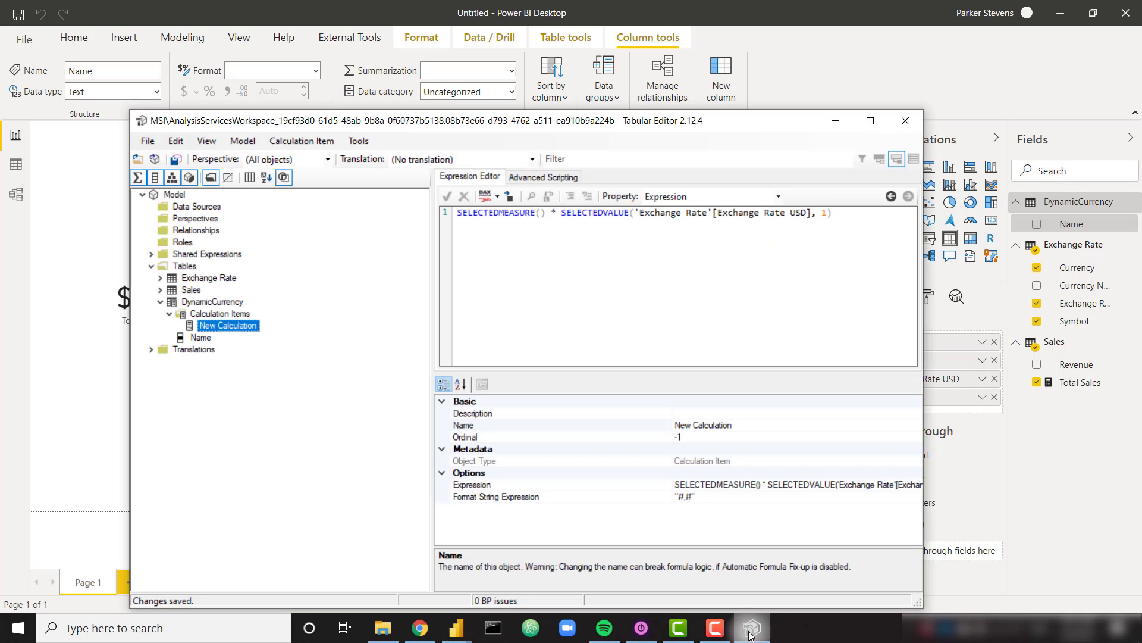
left_click(779, 197)
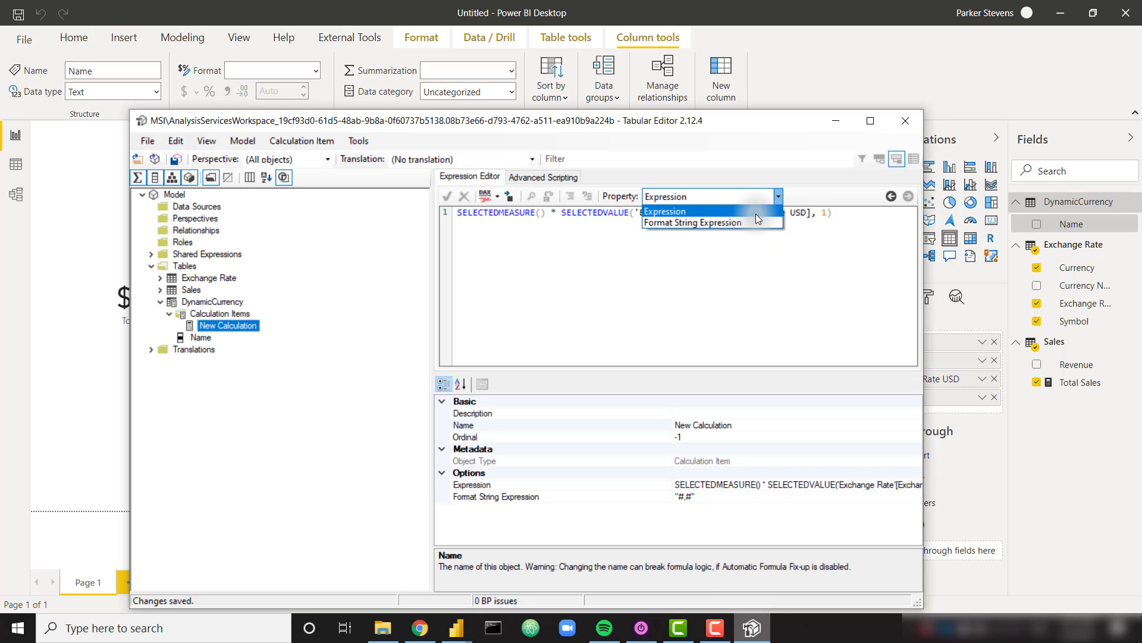
left_click(746, 222)
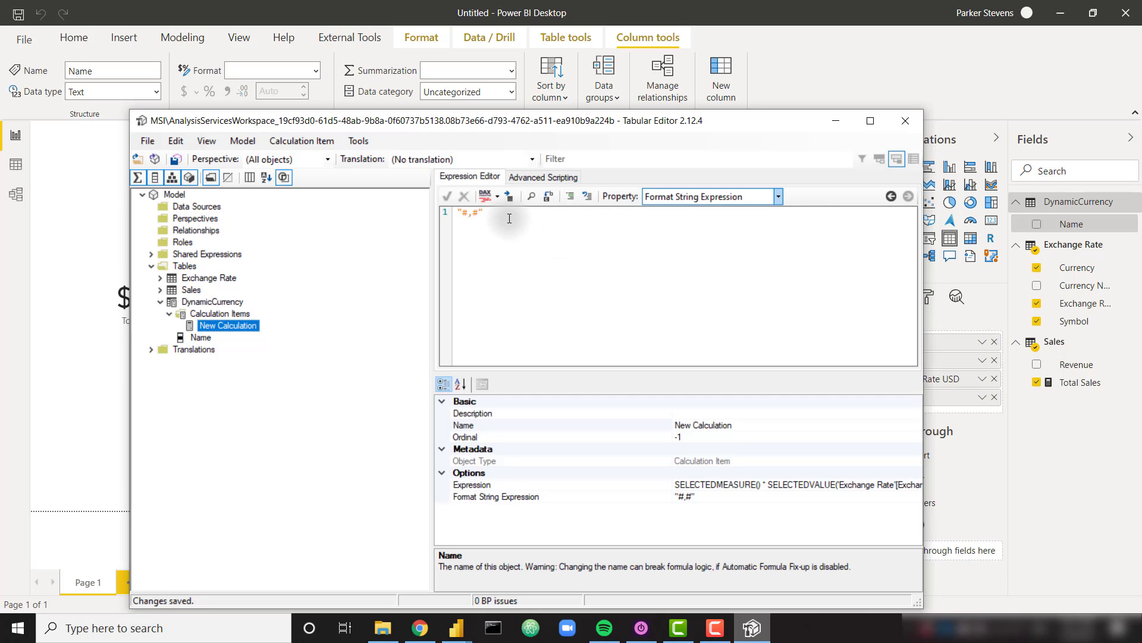
left_click_drag(467, 218, 735, 248)
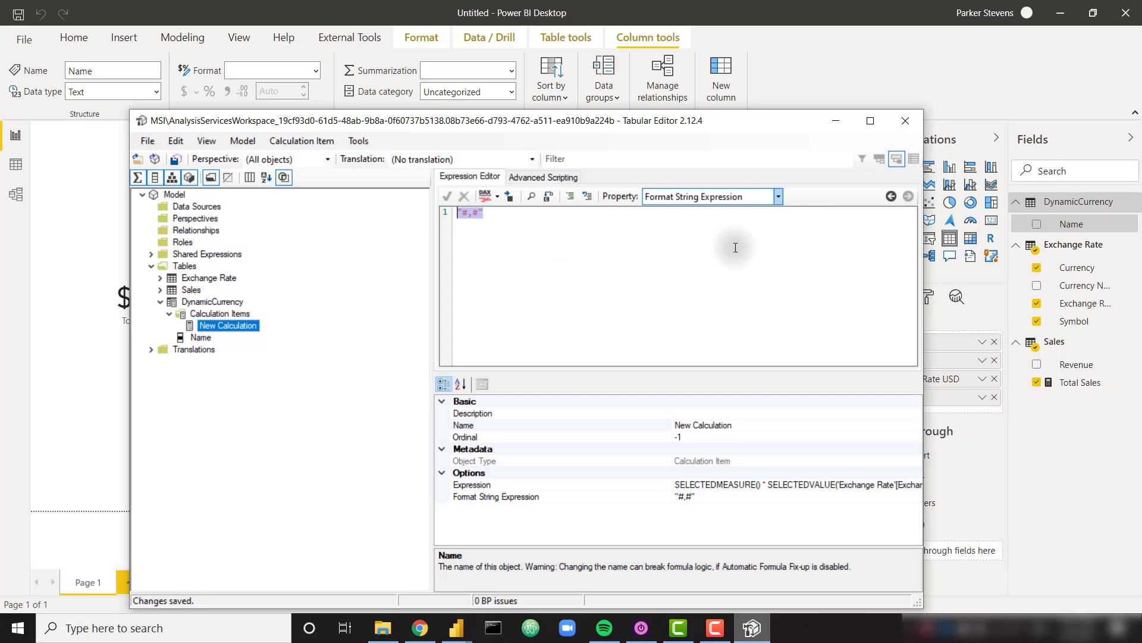
key("Delete")
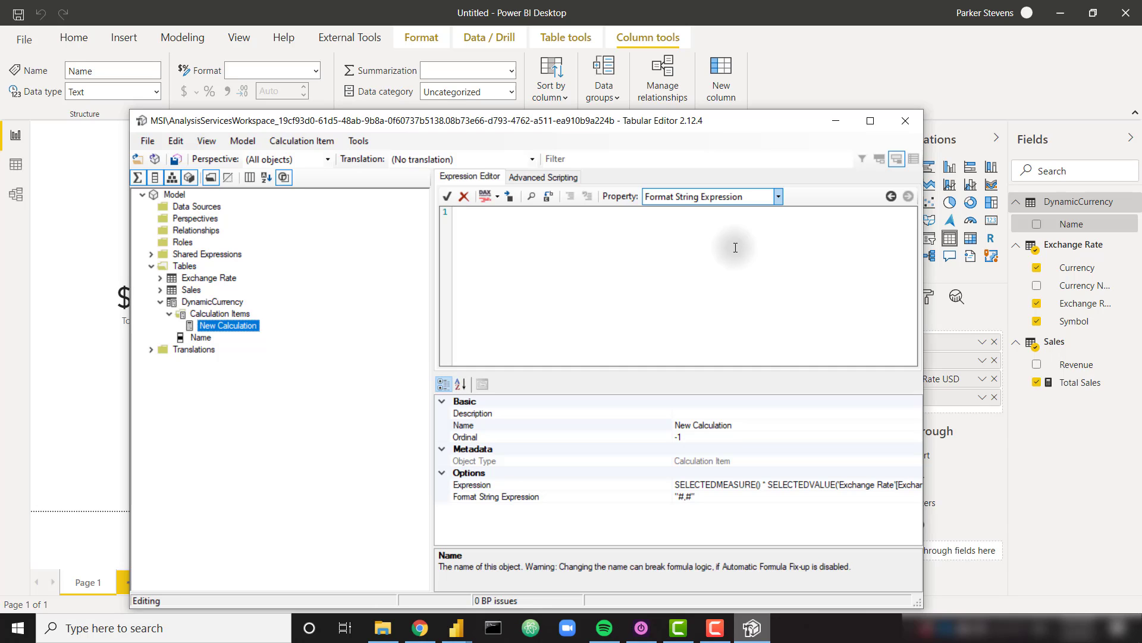
type("SELECTEDVALUE('Exchange Rate")
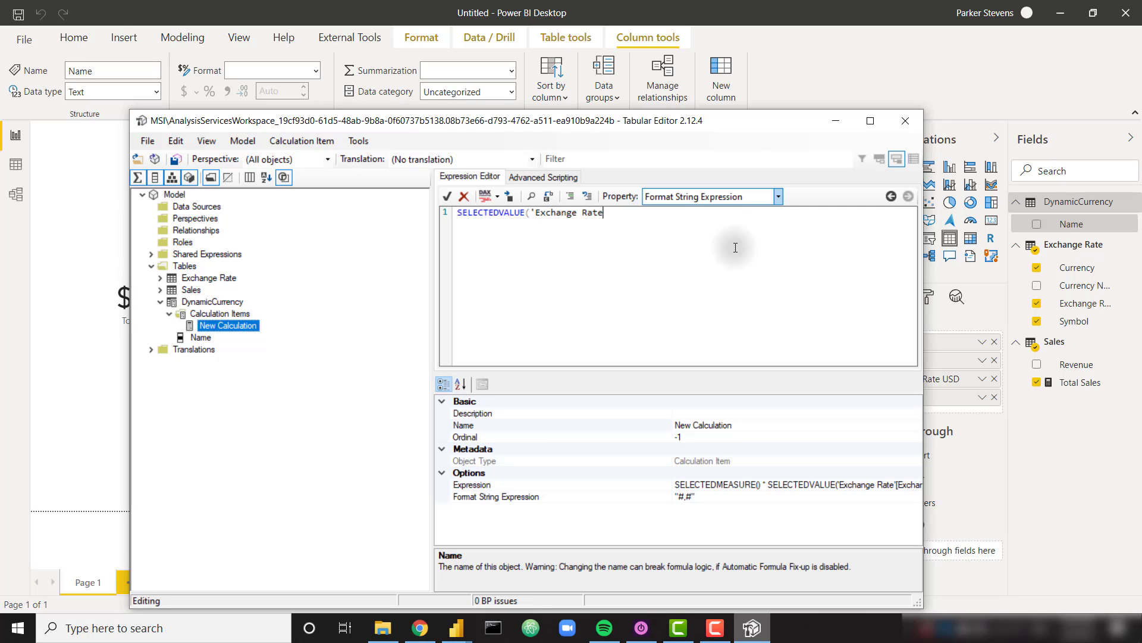
type("'[Symbol], \"$\") & \"#,#\"")
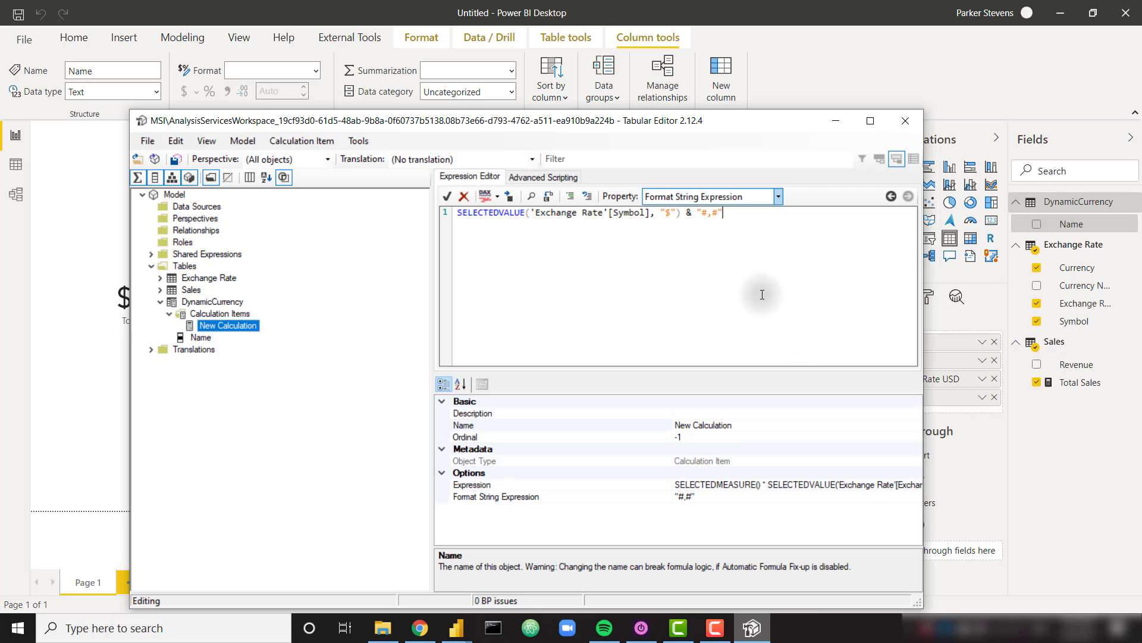
key("ctrl+s")
left_click(793, 42)
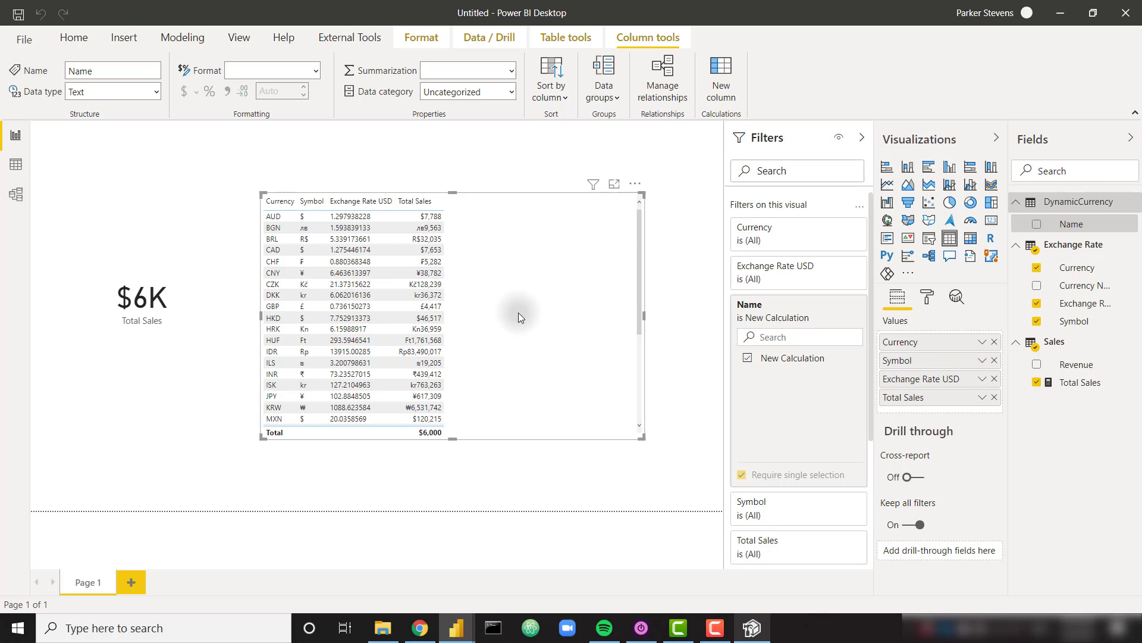
Examine the RUB row's symbol and Total Sales in the table, and compare them with the format string expression in Tabular Editor.
scroll(519, 313, "down", 5)
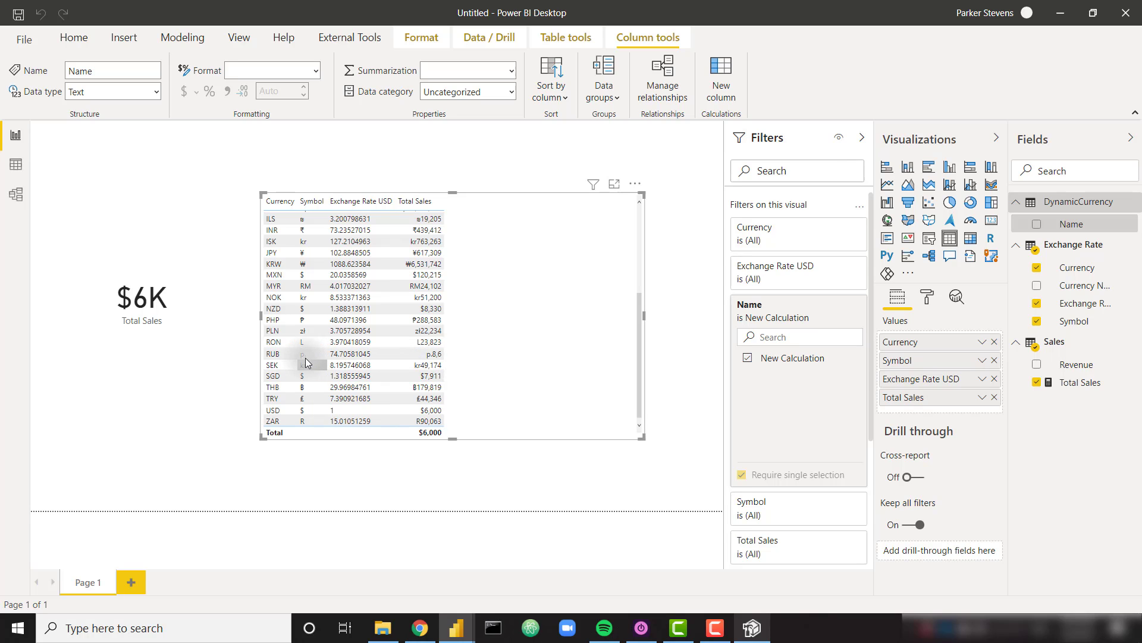
left_click(752, 628)
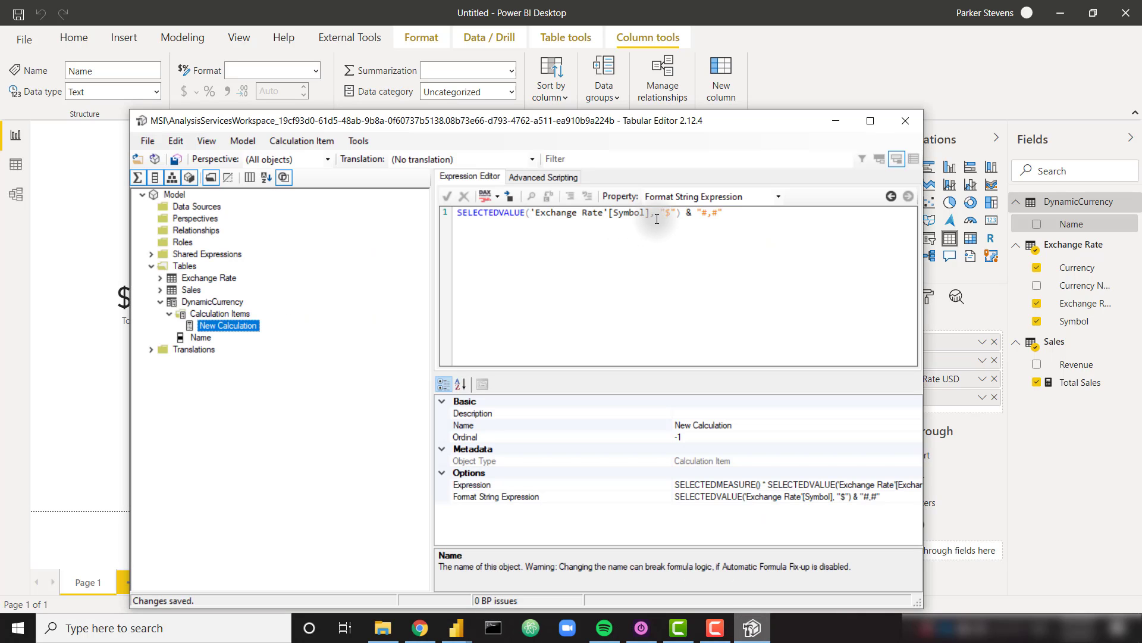
left_click(835, 120)
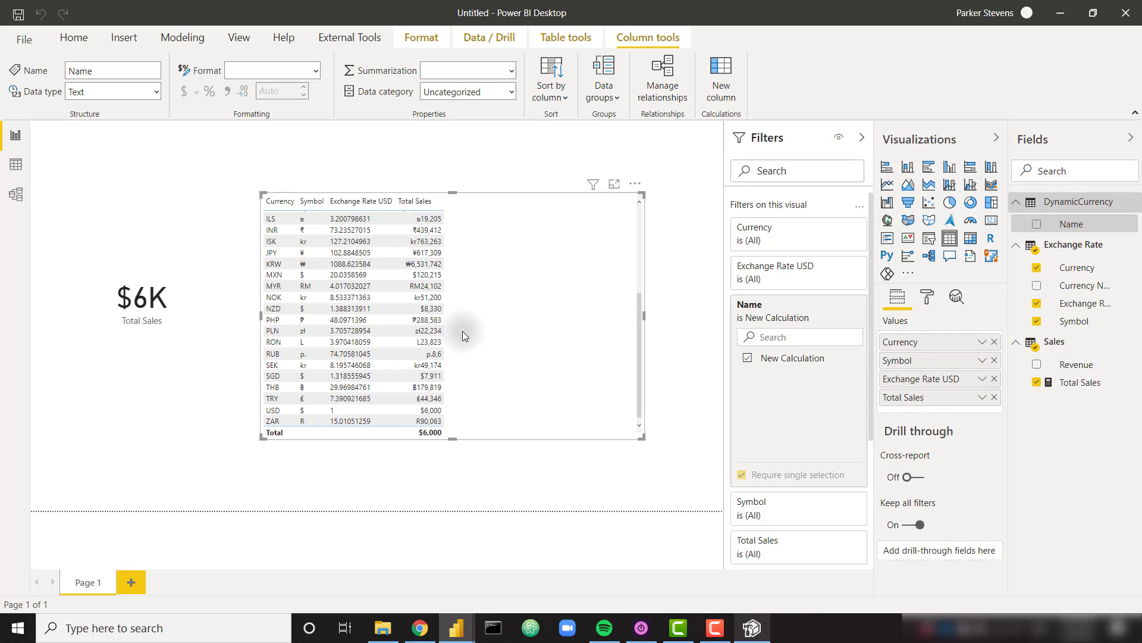
In Power Query Editor, replace "." with nothing in the Symbol column of the Currency Symbols query, and apply the changes to the report.
left_click(87, 37)
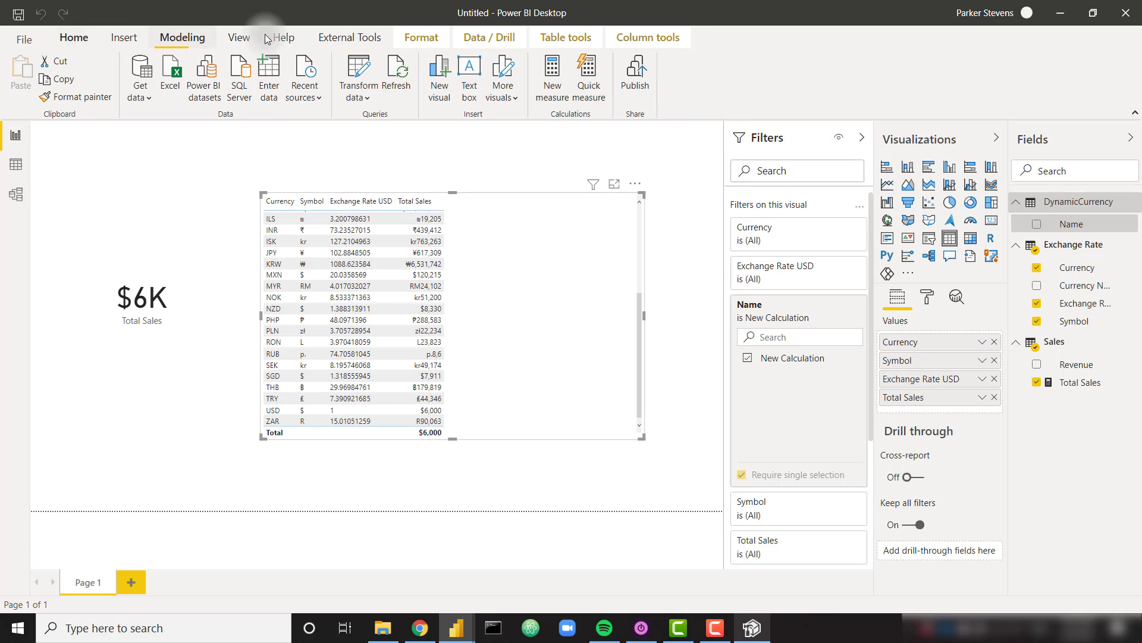
left_click(357, 74)
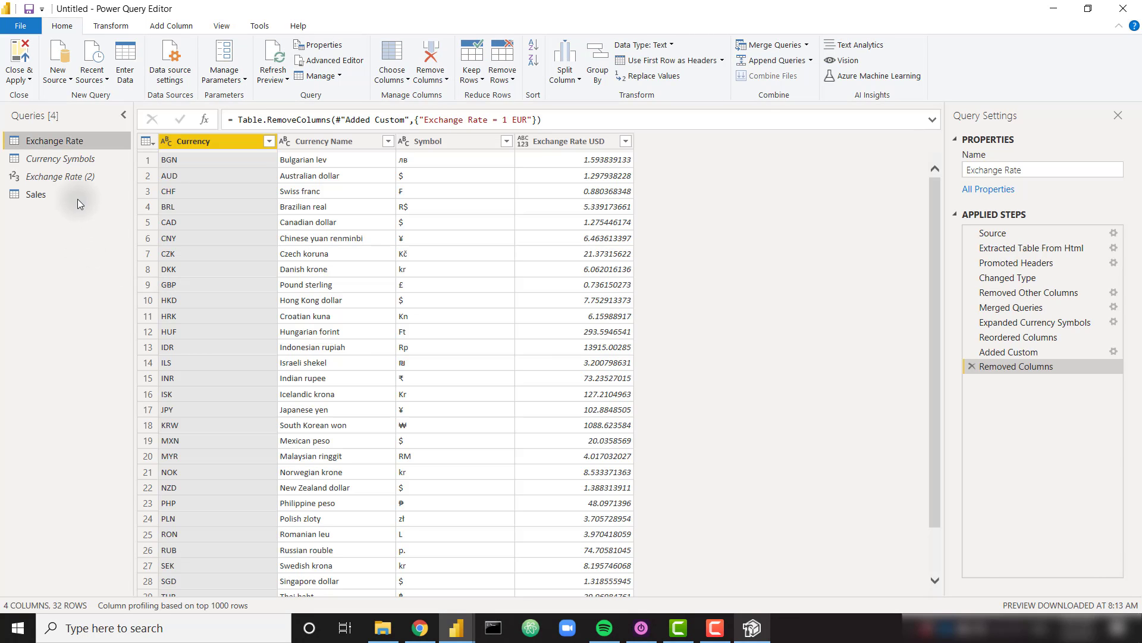
left_click(80, 161)
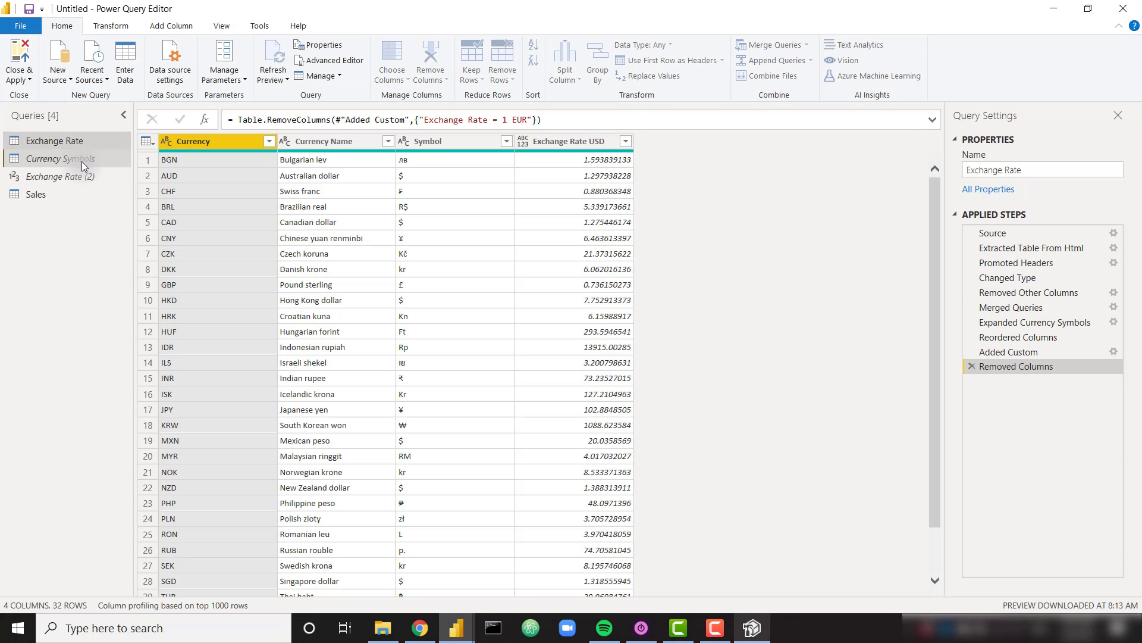
left_click(390, 142)
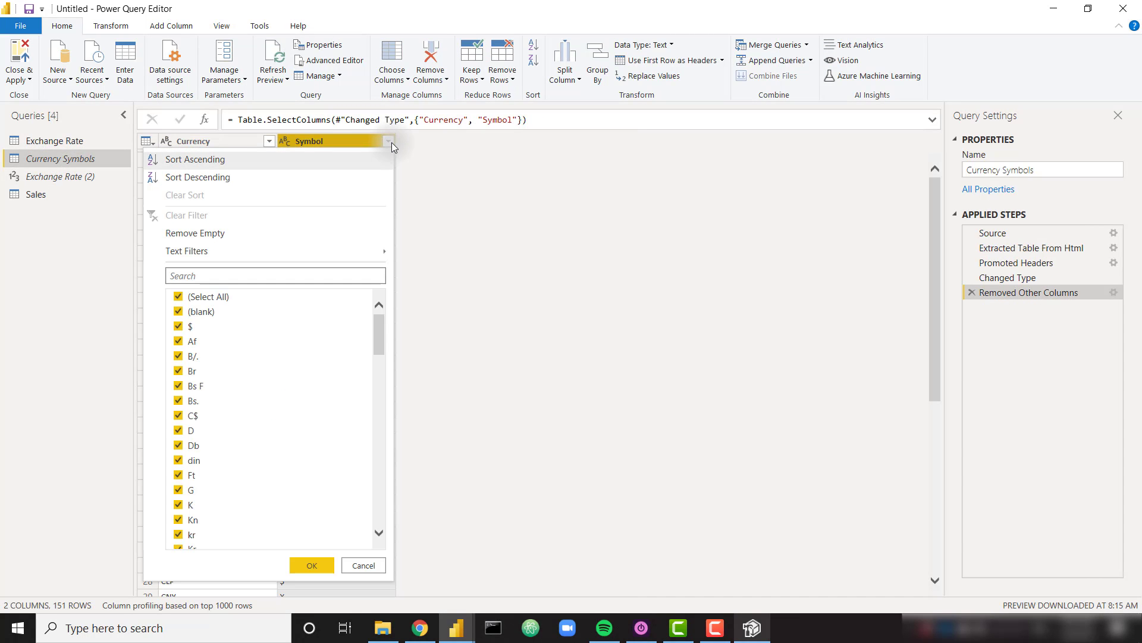
left_click(504, 205)
right_click(351, 142)
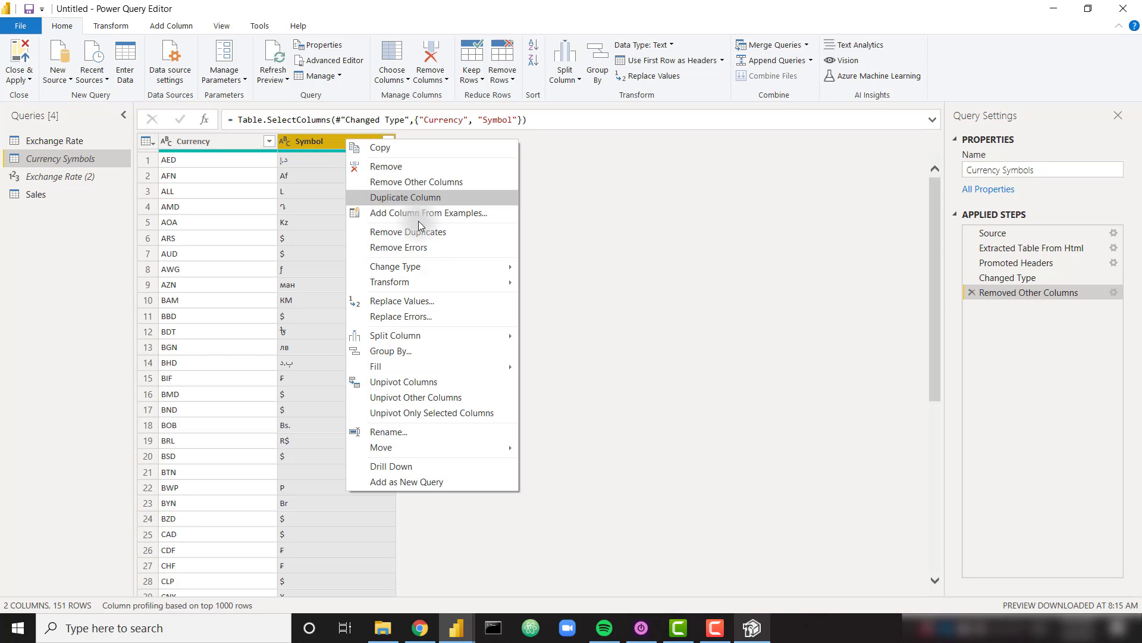
left_click(434, 305)
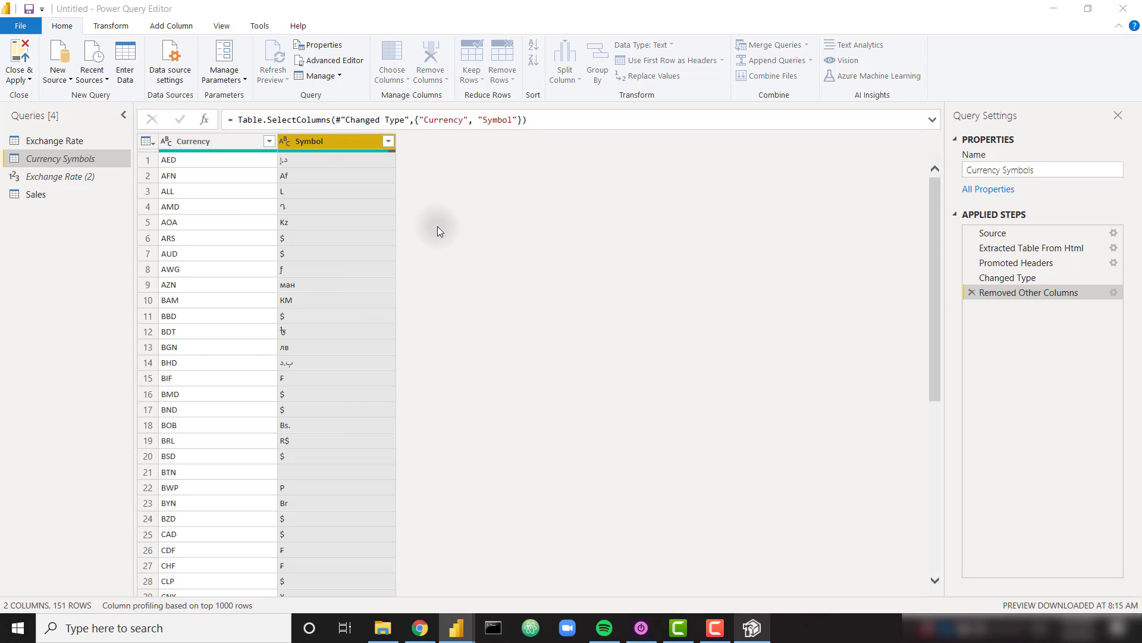
type(".")
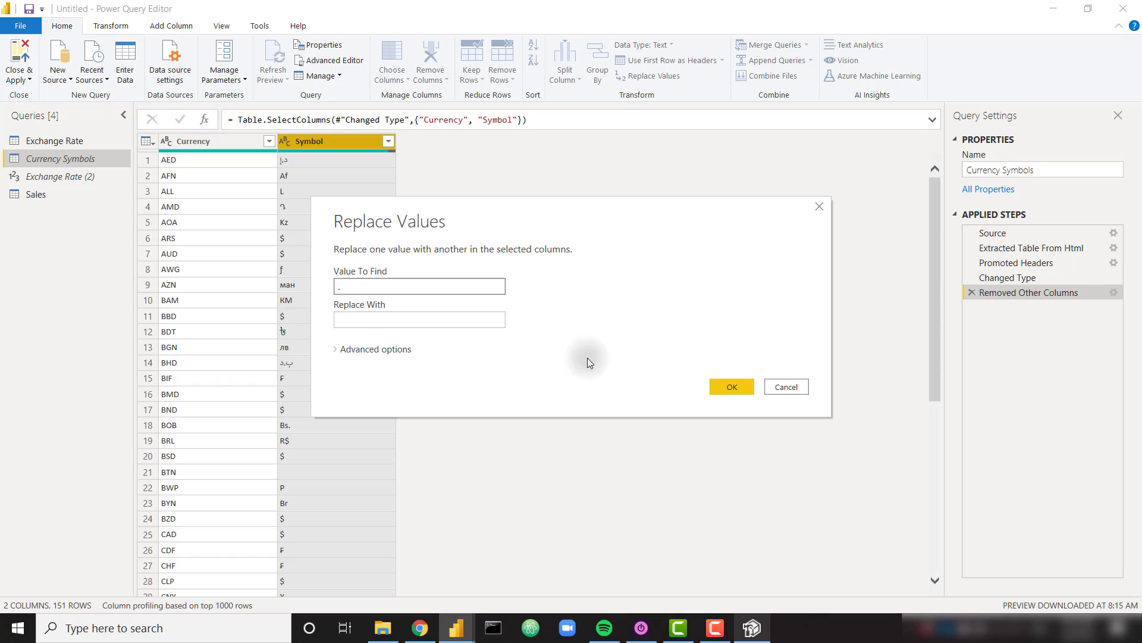
left_click(724, 386)
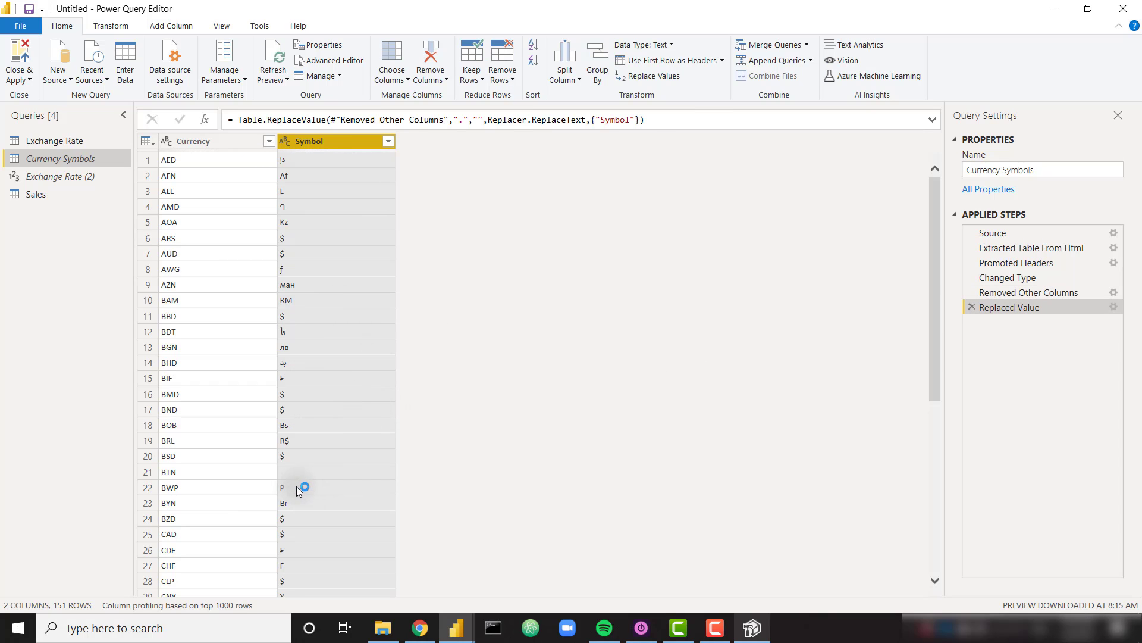
scroll(477, 418, "down", 3)
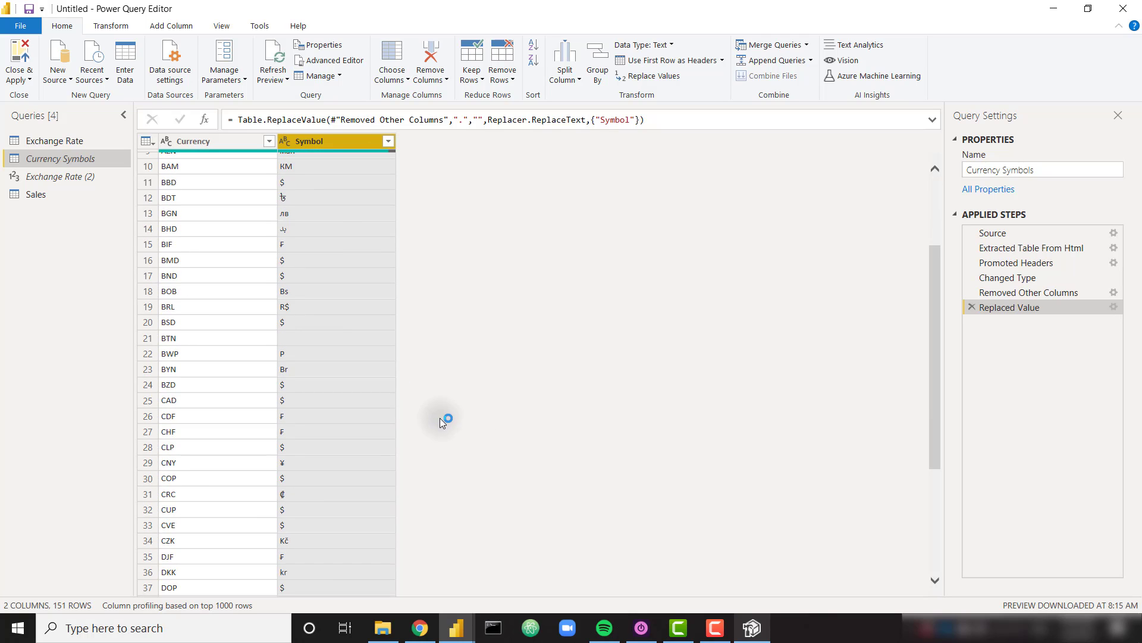
left_click(19, 57)
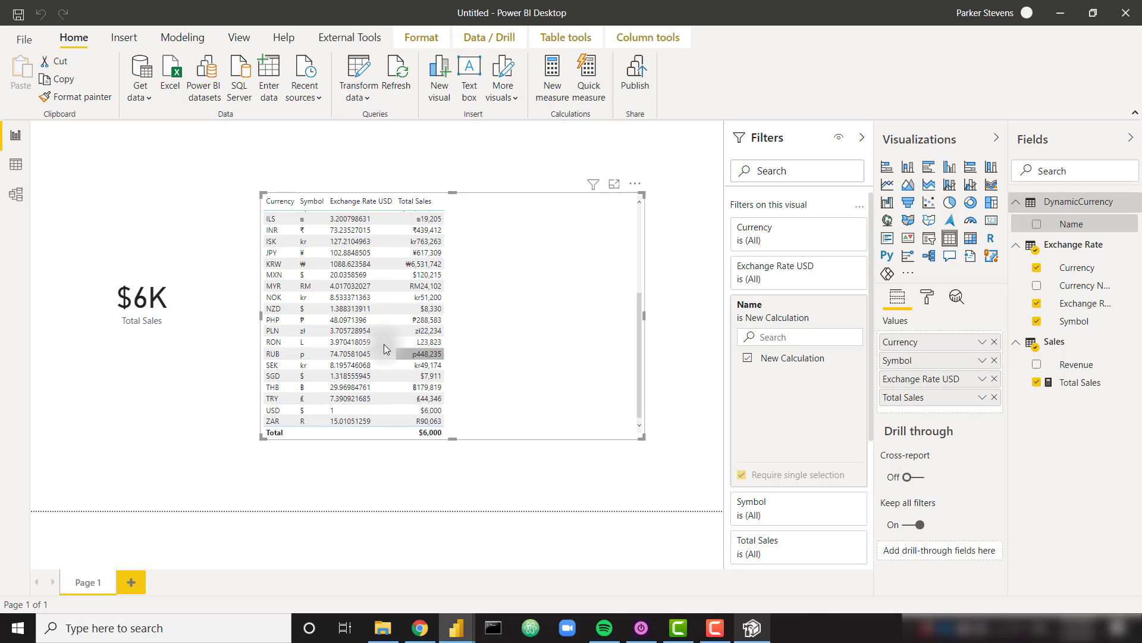
scroll(489, 353, "up", 5)
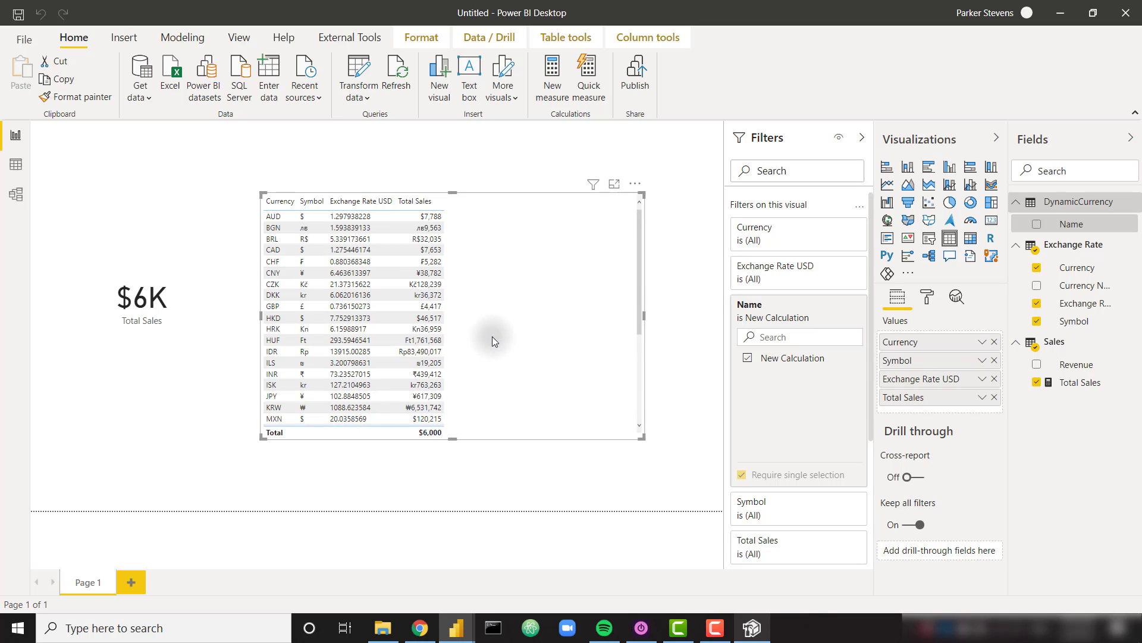